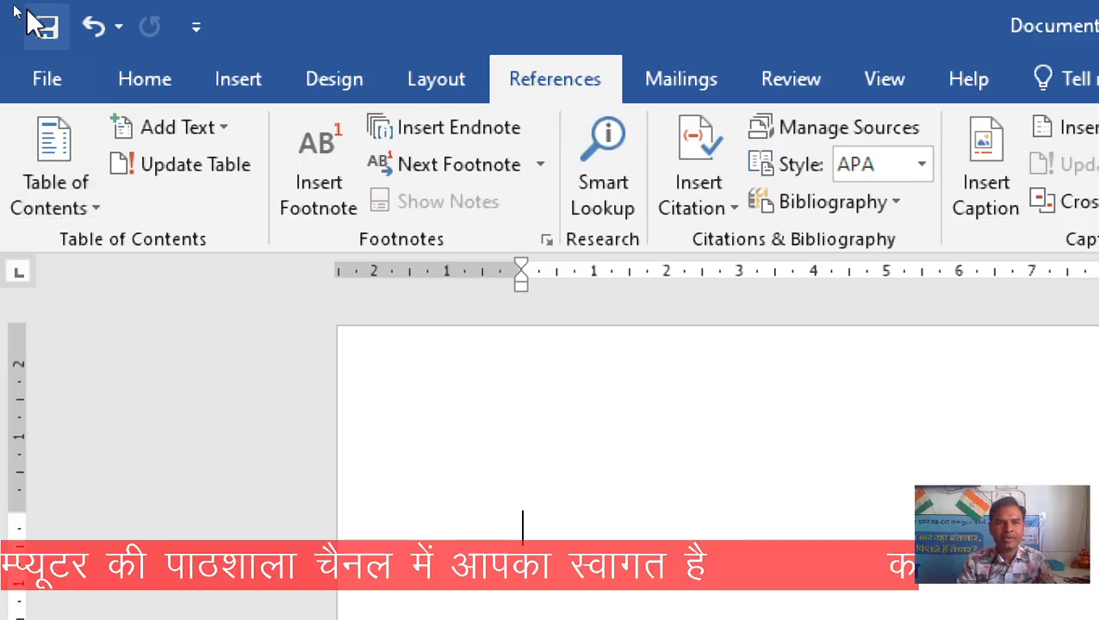
click(80, 207)
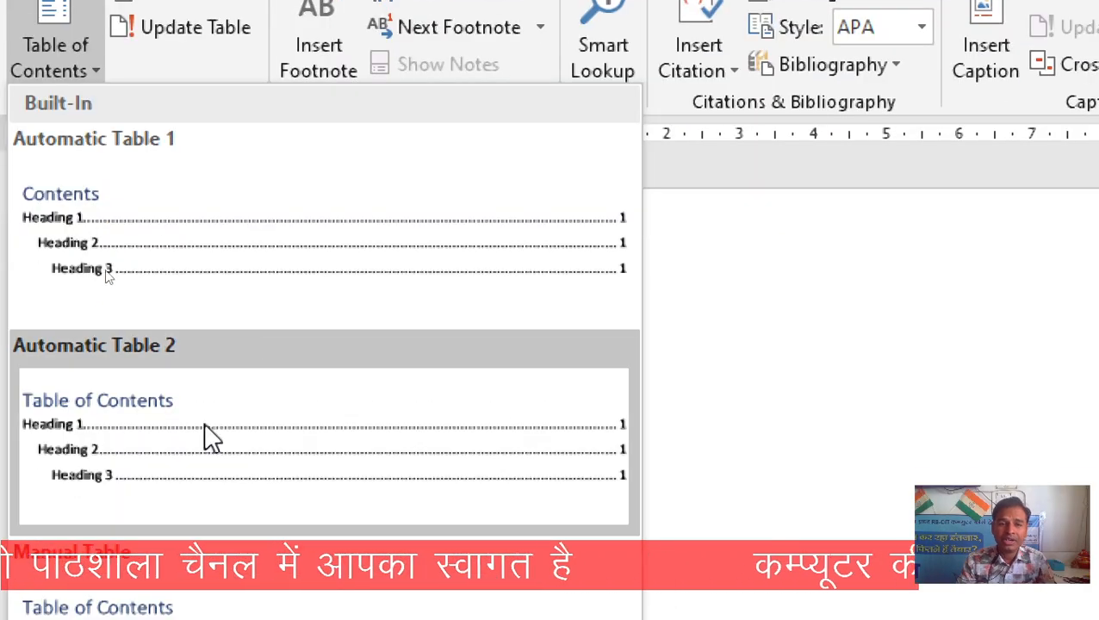
click(862, 419)
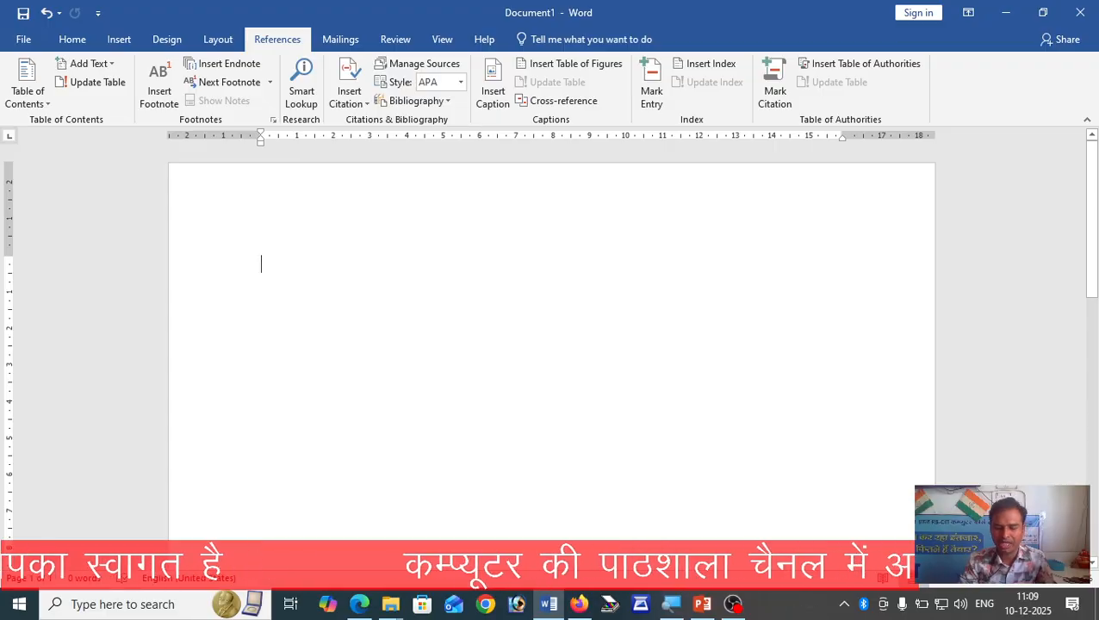
Insert a page break to leave the first page blank and enter "MDS Computer Raipur" on the second page.
key(ctrl+Return)
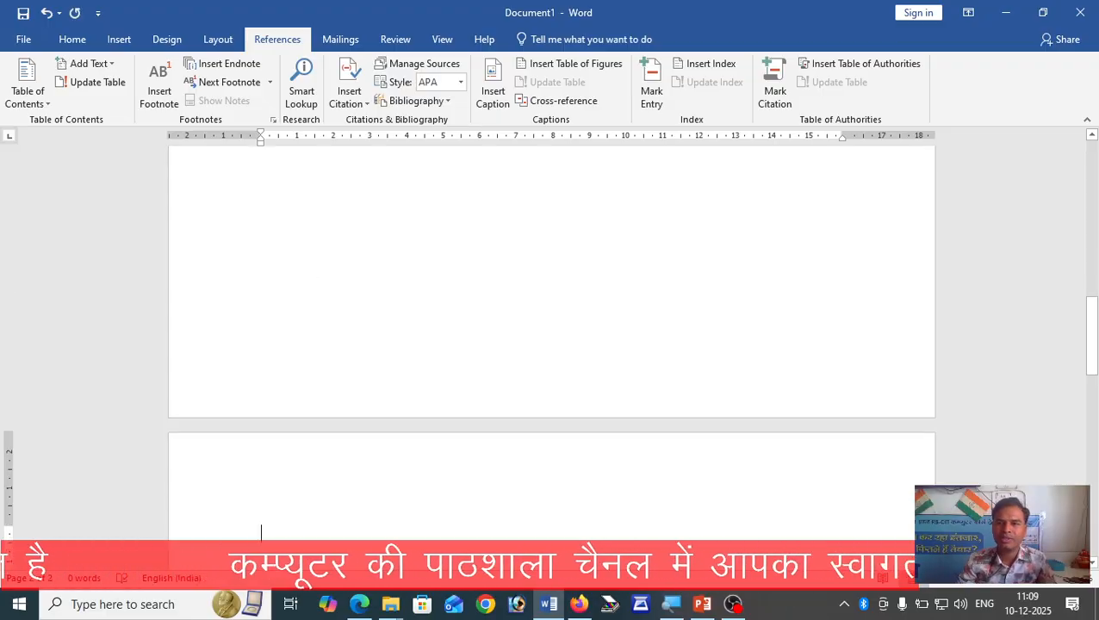
scroll(412, 299, up, 5)
scroll(412, 299, down, 8)
scroll(267, 398, down, 4)
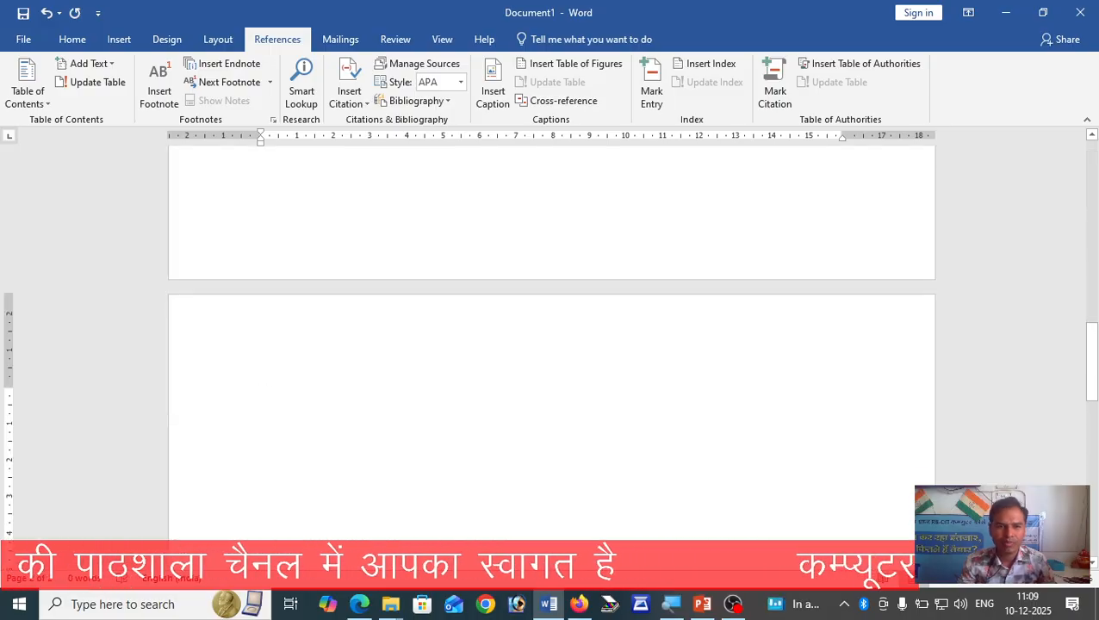
text(MDS Computer)
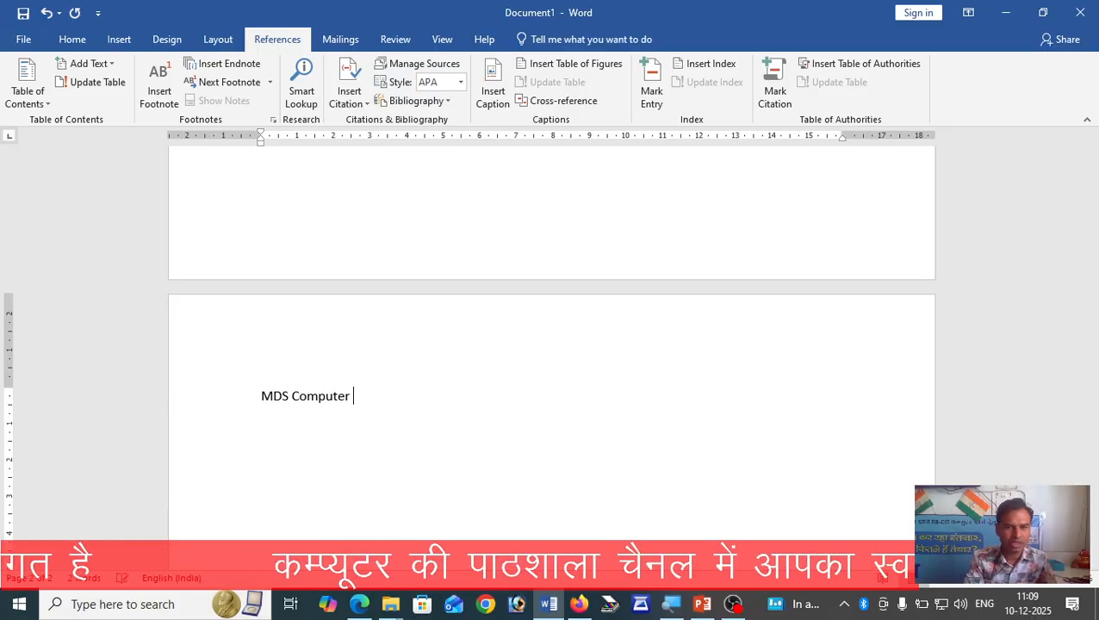
text( Raipur)
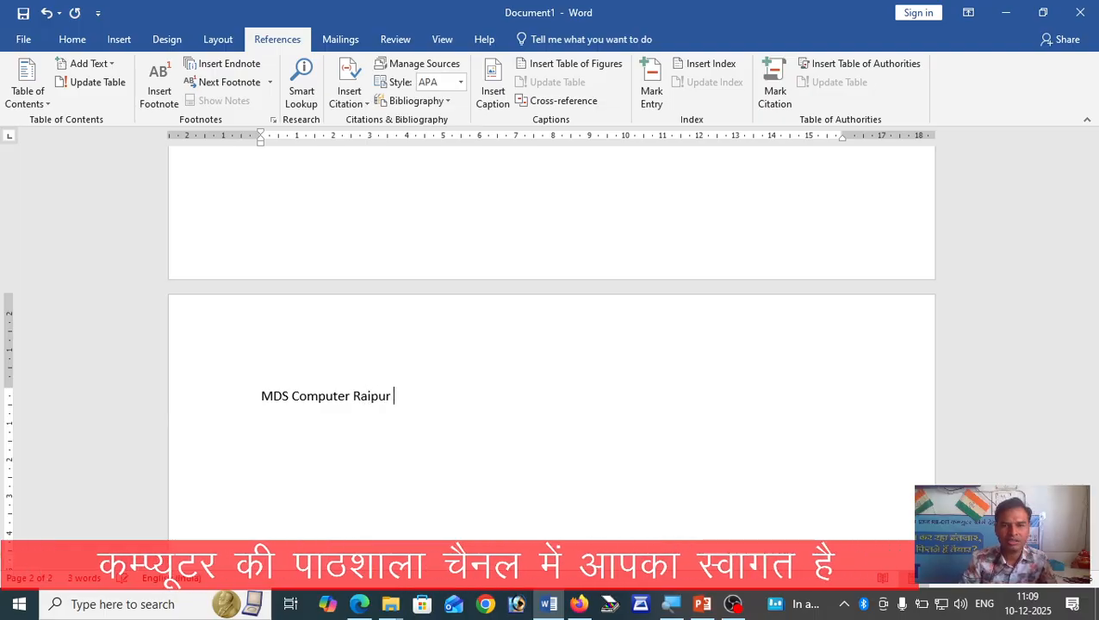
Copy the phrase "MDS Computer Raipur" and paste it three more times on the same line.
drag(261, 397, 383, 397)
key(ctrl+c)
click(441, 398)
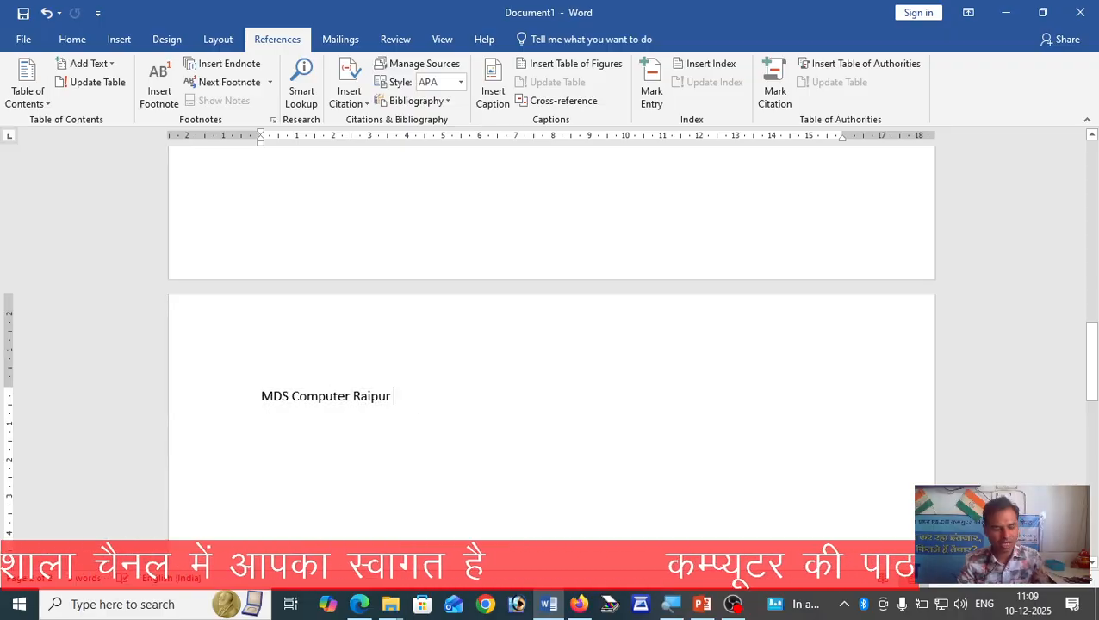
key(ctrl+v)
key(ctrl+v)
key(Return)
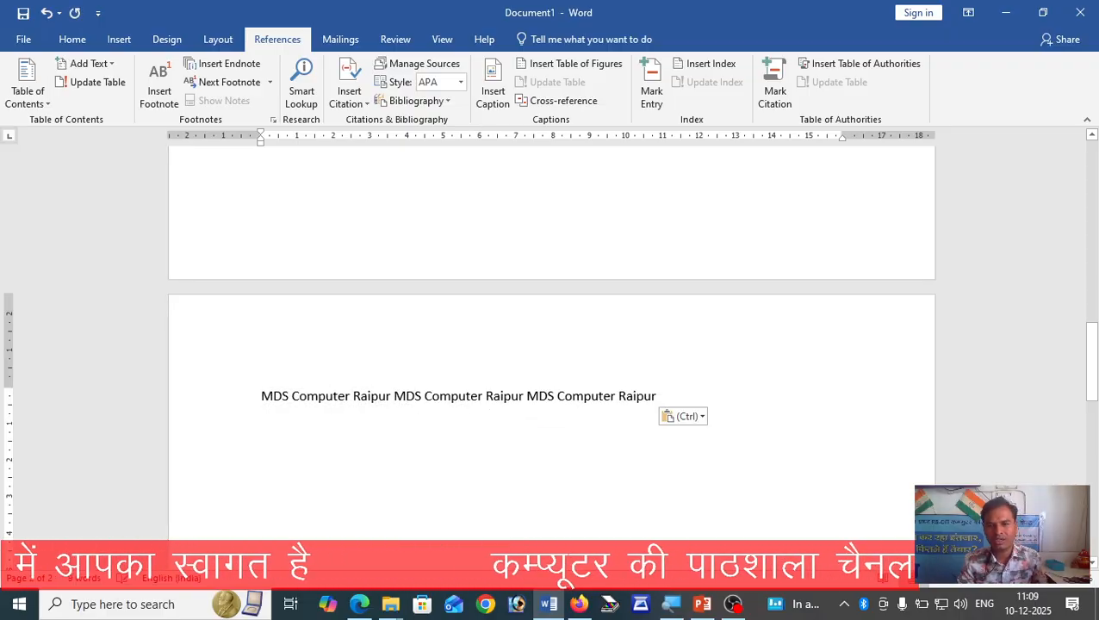
key(ctrl+v)
Copy the whole line of repeated "MDS Computer Raipur" text and paste it repeatedly below to fill several pages.
click(238, 403)
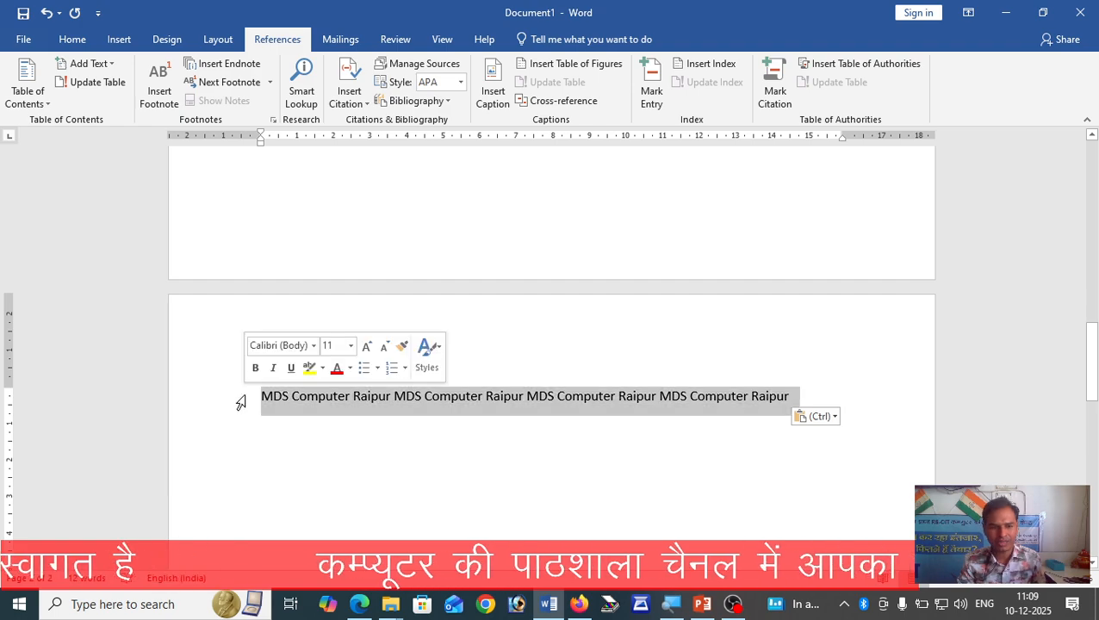
key(Down)
key(ctrl+v)
key(ctrl+v)
key(ctrl+v)
key(ctrl+v)
key(ctrl+v)
key(ctrl+v)
key(ctrl+v)
key(ctrl+v)
key(ctrl+v)
key(ctrl+v)
key(ctrl+v)
key(ctrl+v)
key(ctrl+v)
key(ctrl+v)
key(ctrl+v)
key(ctrl+v)
key(ctrl+v)
key(ctrl+v)
key(ctrl+v)
key(ctrl+v)
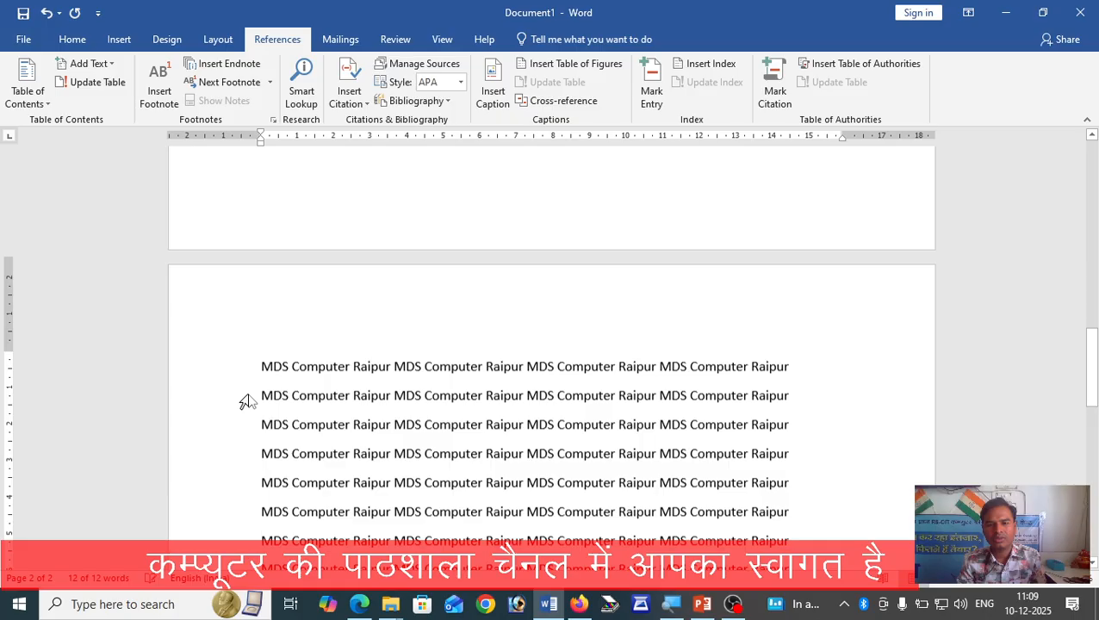
key(ctrl+v)
key(ctrl+v)
key(ctrl+v)
key(ctrl+v)
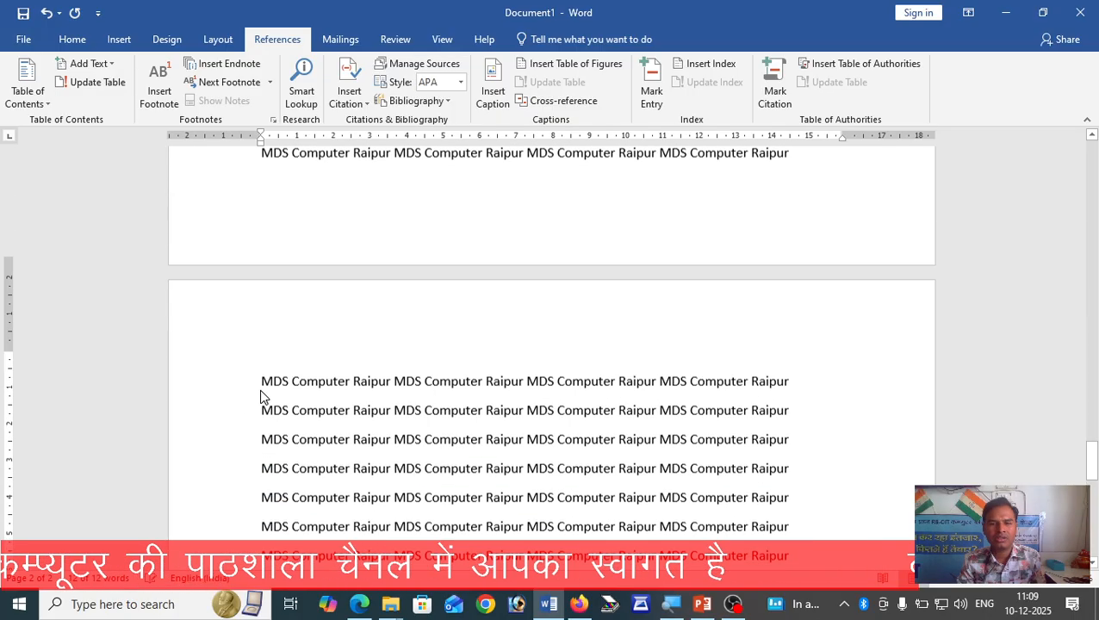
key(ctrl+v)
key(ctrl+v)
key(ctrl+v)
key(ctrl+v)
key(ctrl+v)
key(ctrl+v)
key(ctrl+v)
key(ctrl+v)
key(ctrl+v)
key(ctrl+v)
key(ctrl+v)
key(ctrl+v)
key(ctrl+v)
key(ctrl+v)
key(ctrl+v)
key(ctrl+v)
key(ctrl+v)
key(ctrl+v)
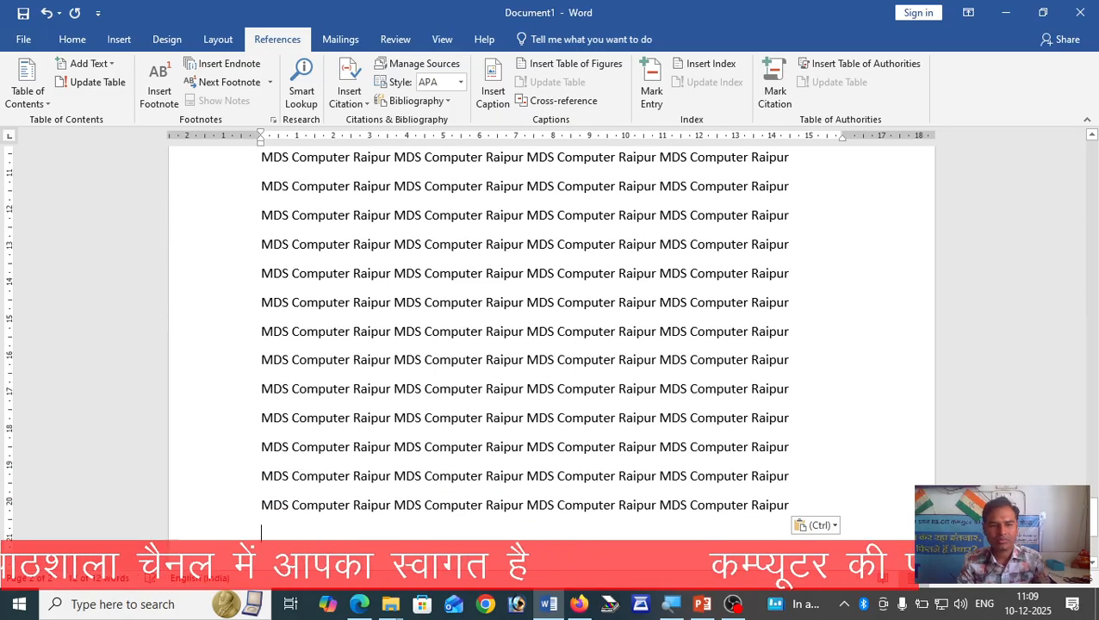
Add a new line above the first text line on page 2 reading "Lesson 1 Introduction to computer".
scroll(552, 344, up, 12)
scroll(551, 344, up, 10)
scroll(551, 345, up, 5)
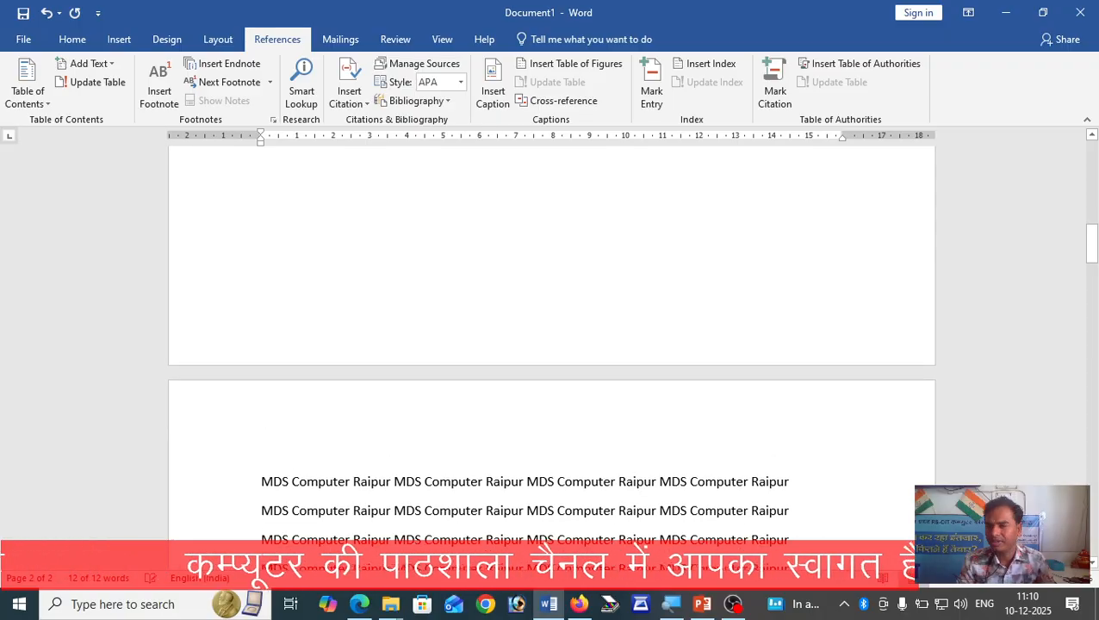
scroll(362, 342, down, 1)
scroll(363, 342, up, 2)
scroll(551, 344, down, 4)
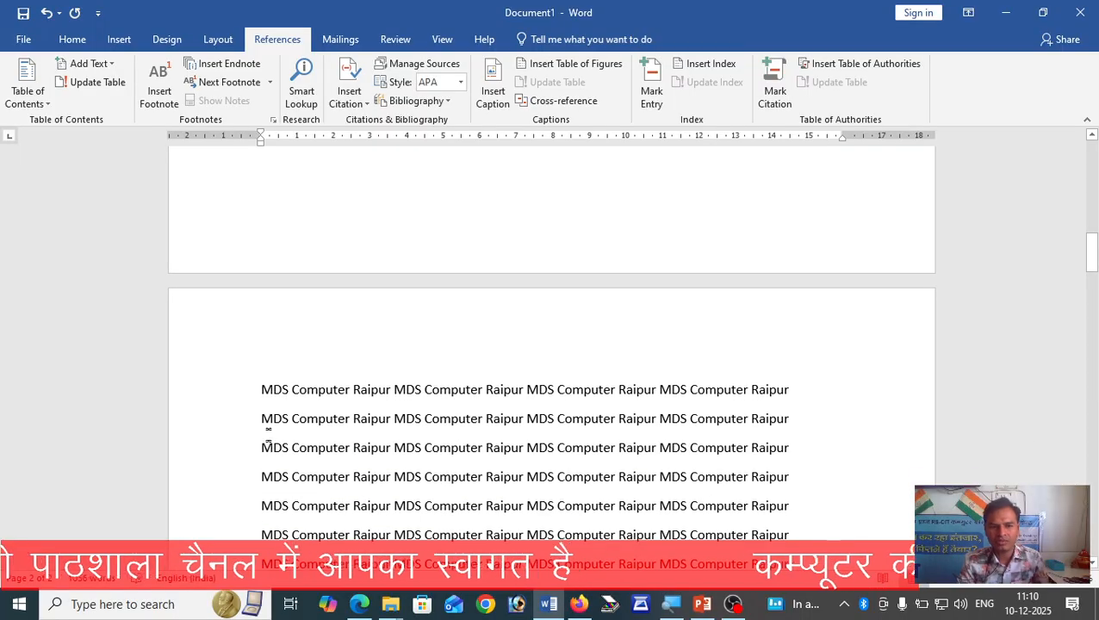
ctrl+scroll(552, 345, up, 2)
click(188, 392)
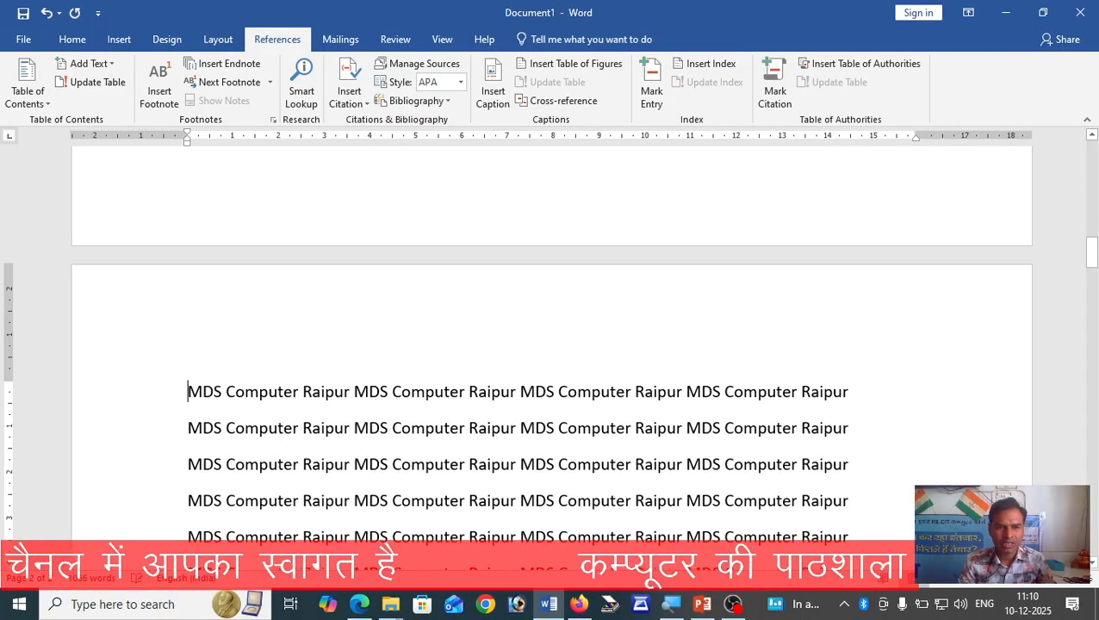
key(Return)
key(Up)
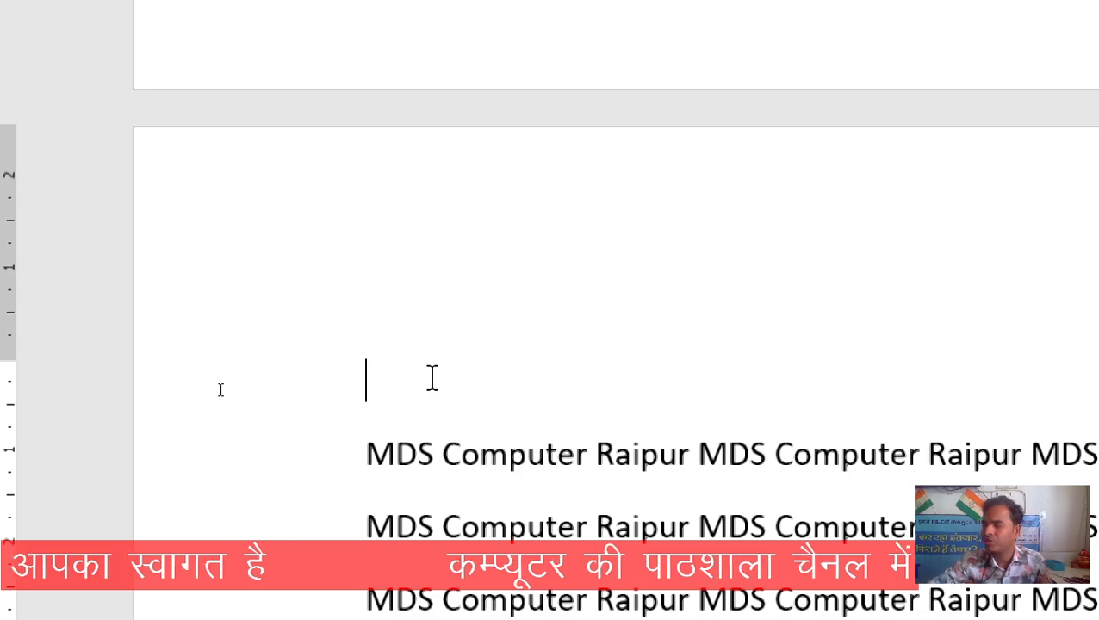
text(L)
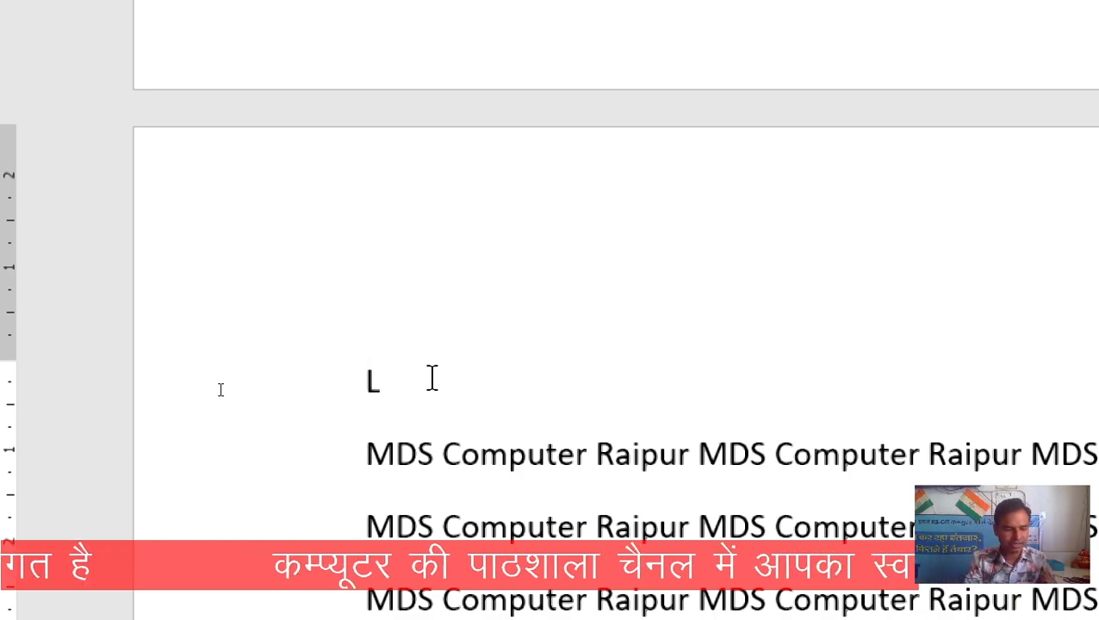
text(esson 1 Introduction )
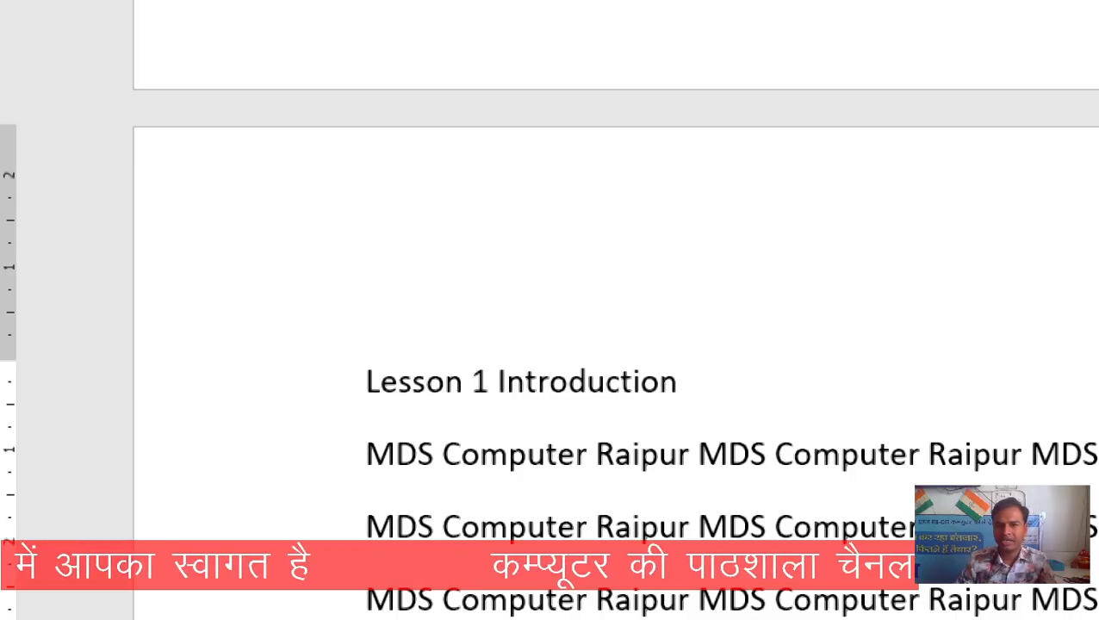
text(to )
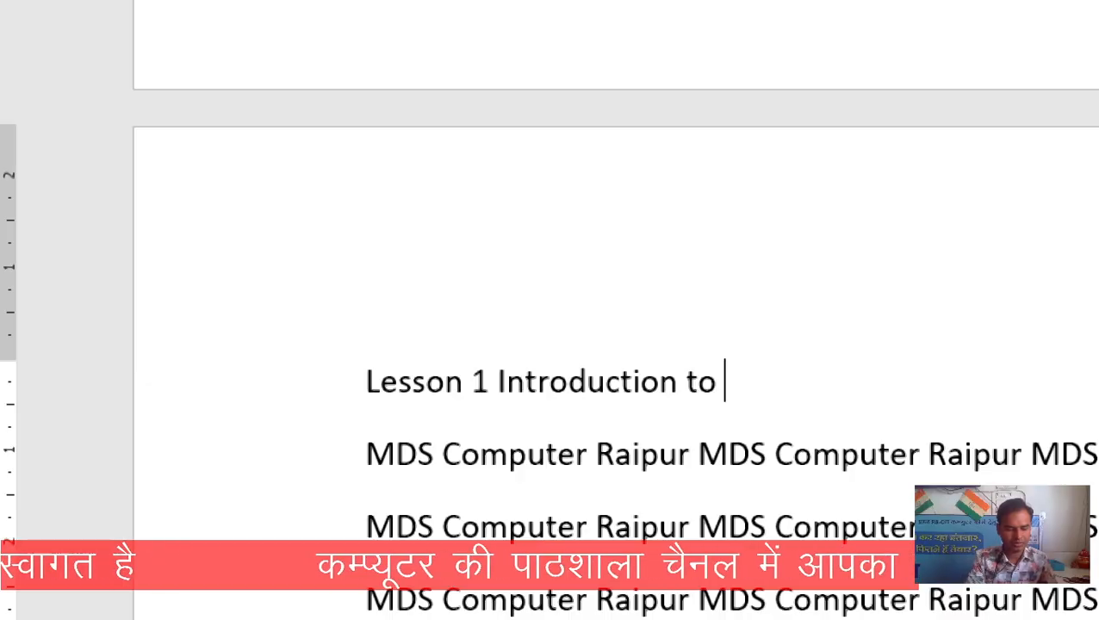
text(computer)
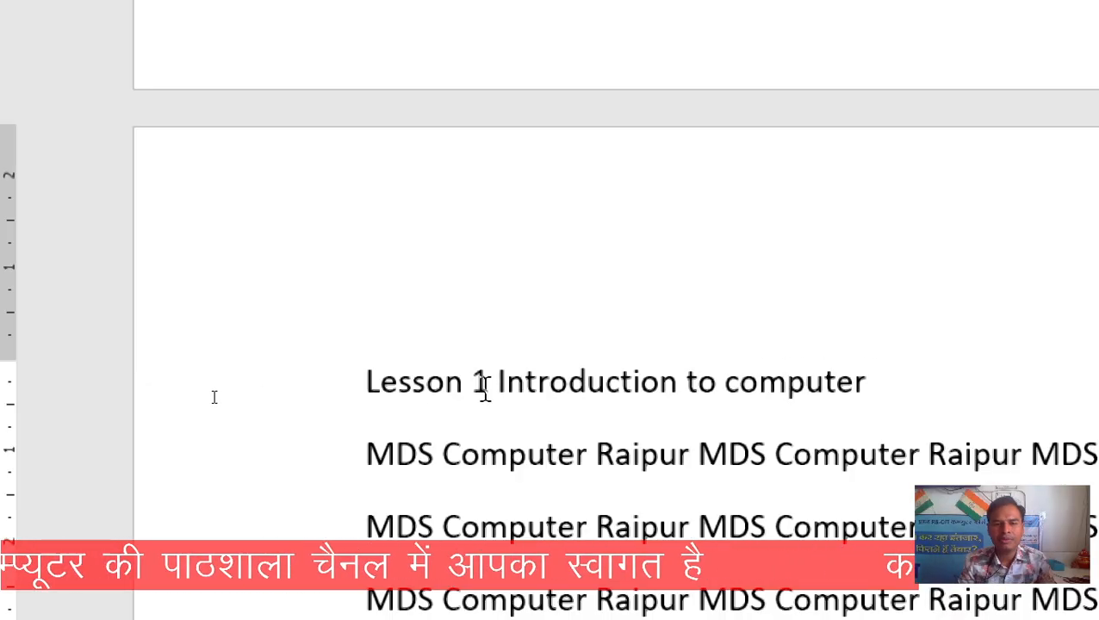
Apply the Heading 1 style to the line "Lesson 1 Introduction to computer".
drag(366, 382, 874, 394)
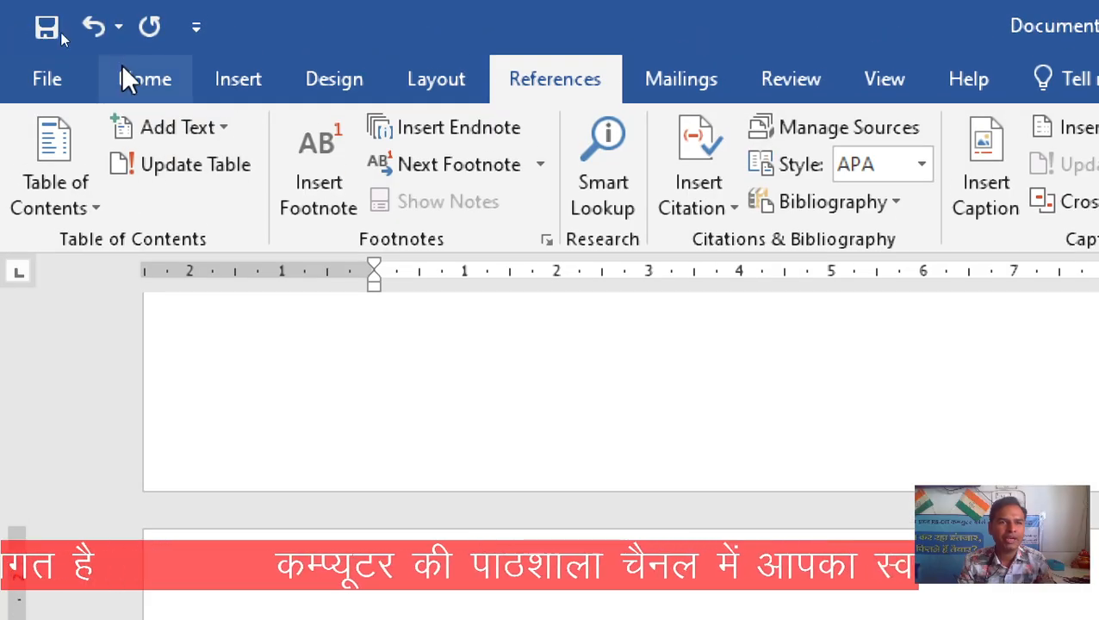
click(129, 35)
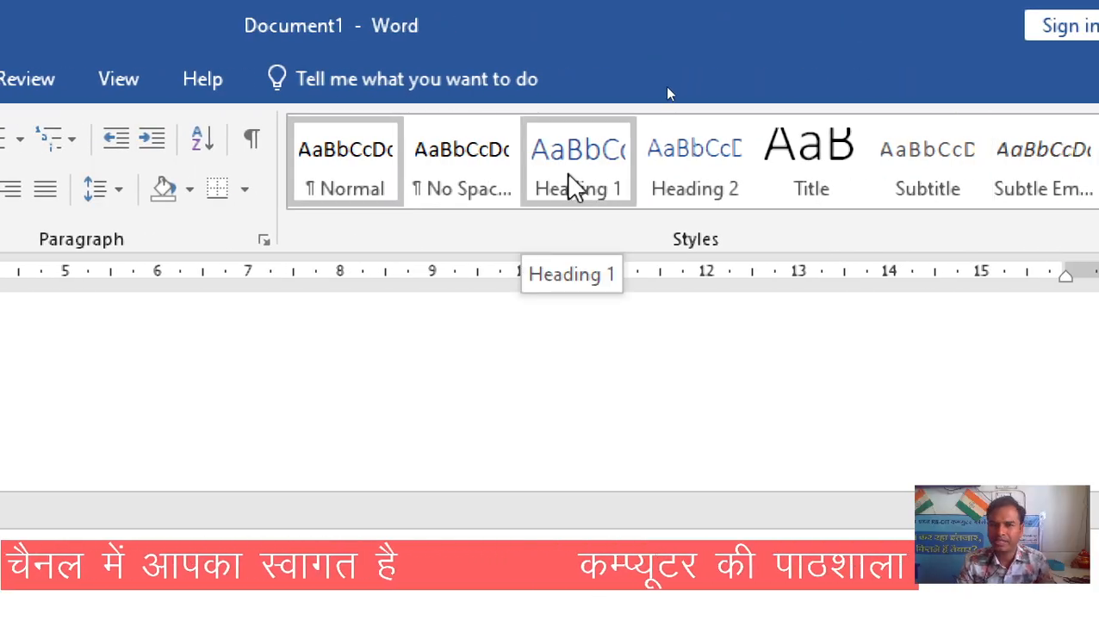
click(566, 171)
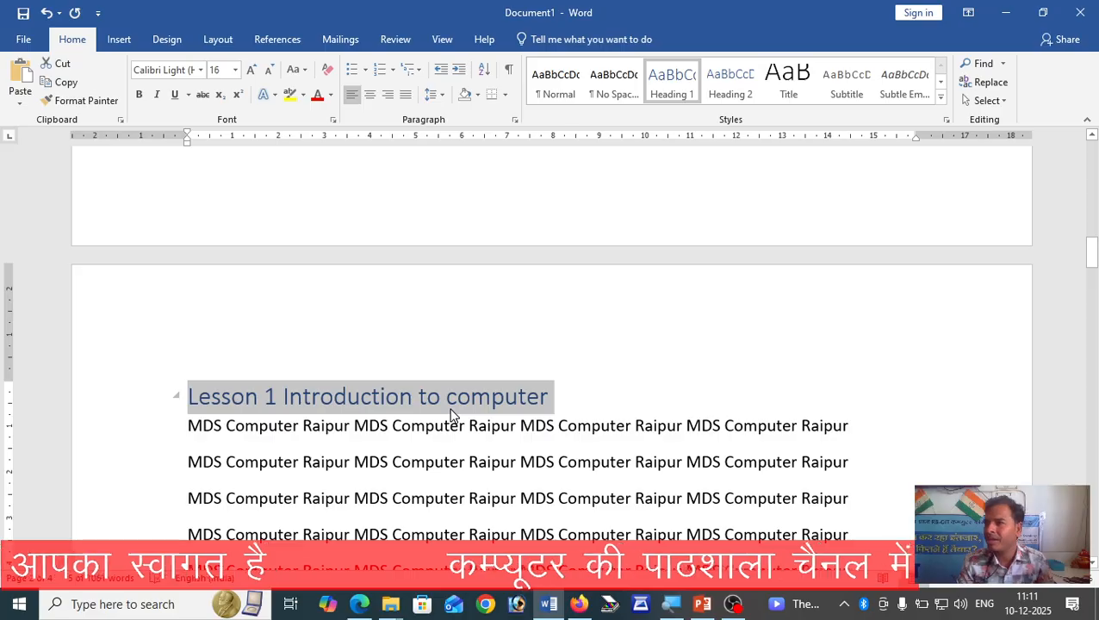
Insert a new line reading "Introduction" after the seventh body line under the Lesson 1 heading.
scroll(208, 399, down, 5)
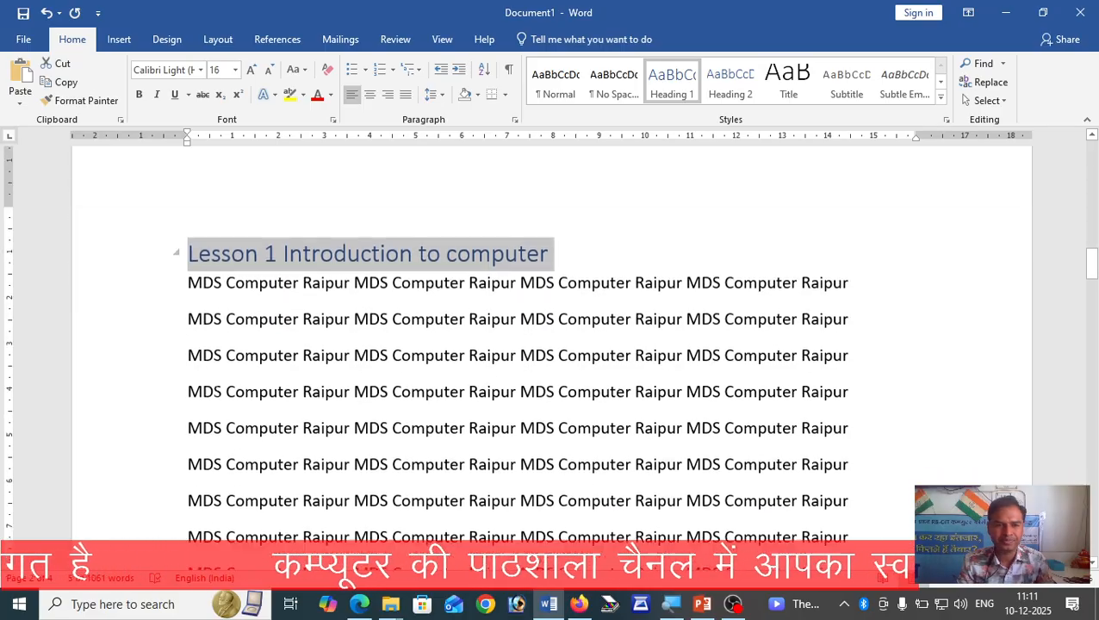
scroll(198, 387, down, 1)
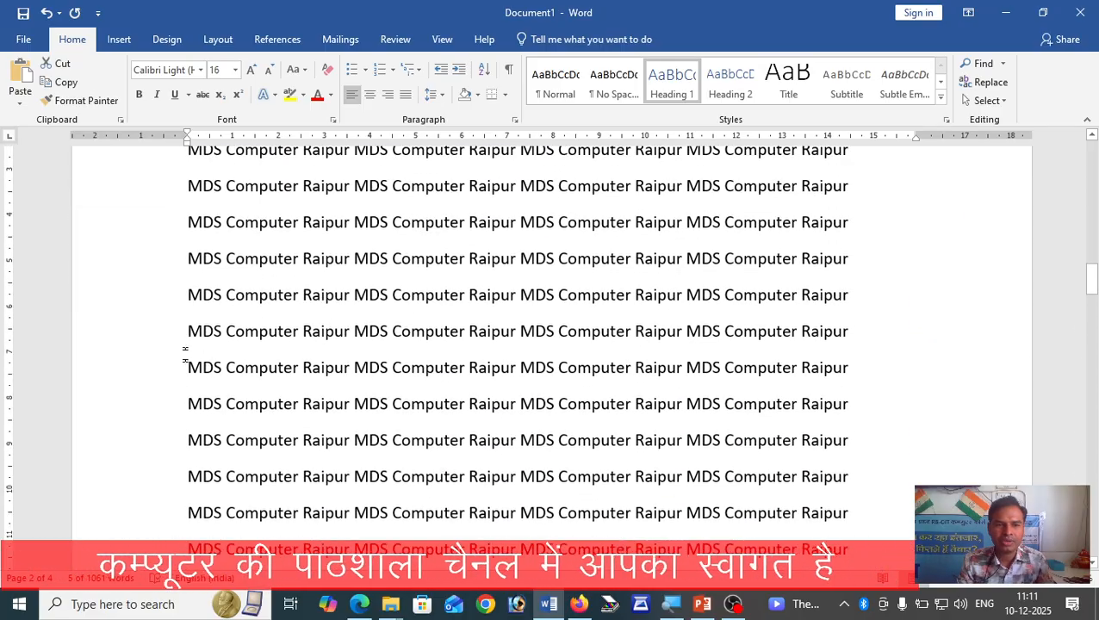
click(188, 332)
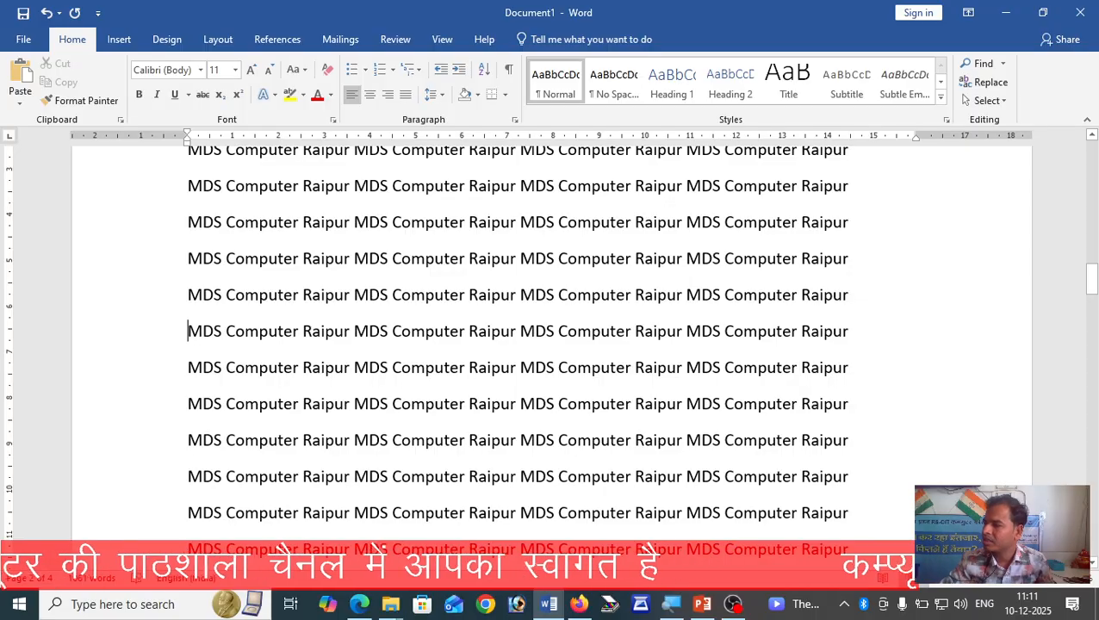
key(Return)
key(Up)
text(Intr)
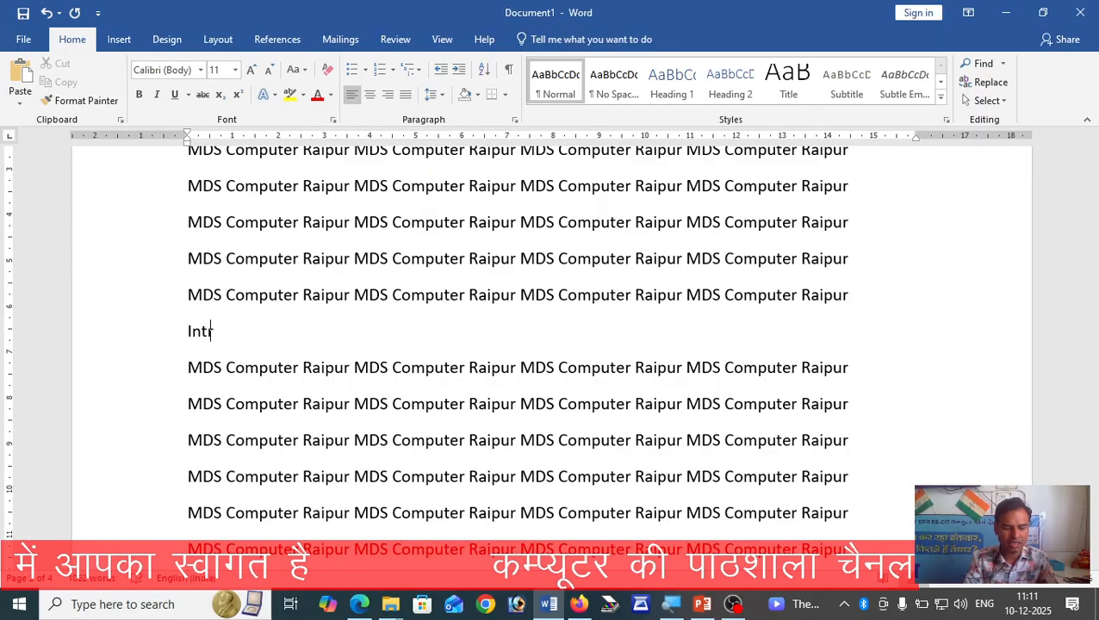
text(oduction)
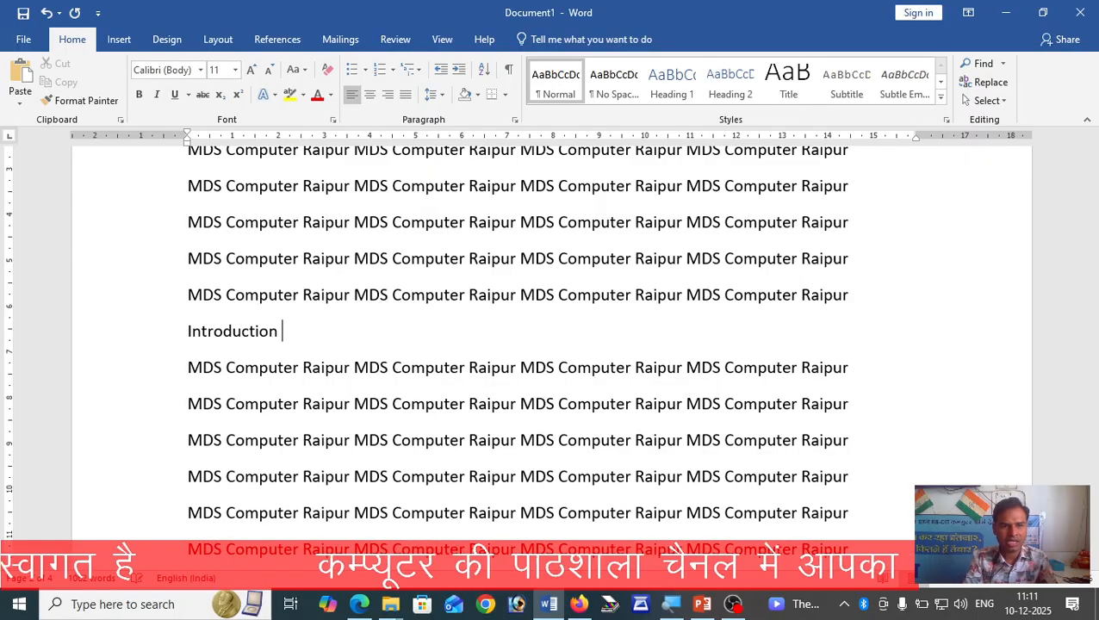
Apply the Heading 2 style to the "Introduction" line.
scroll(279, 280, up, 3)
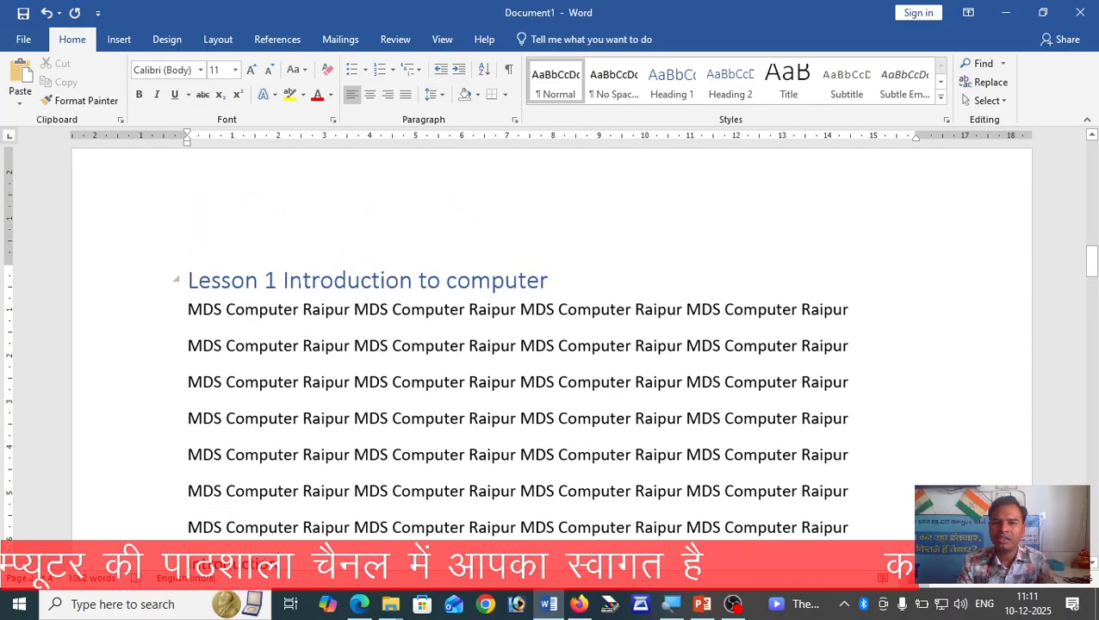
scroll(279, 280, down, 2)
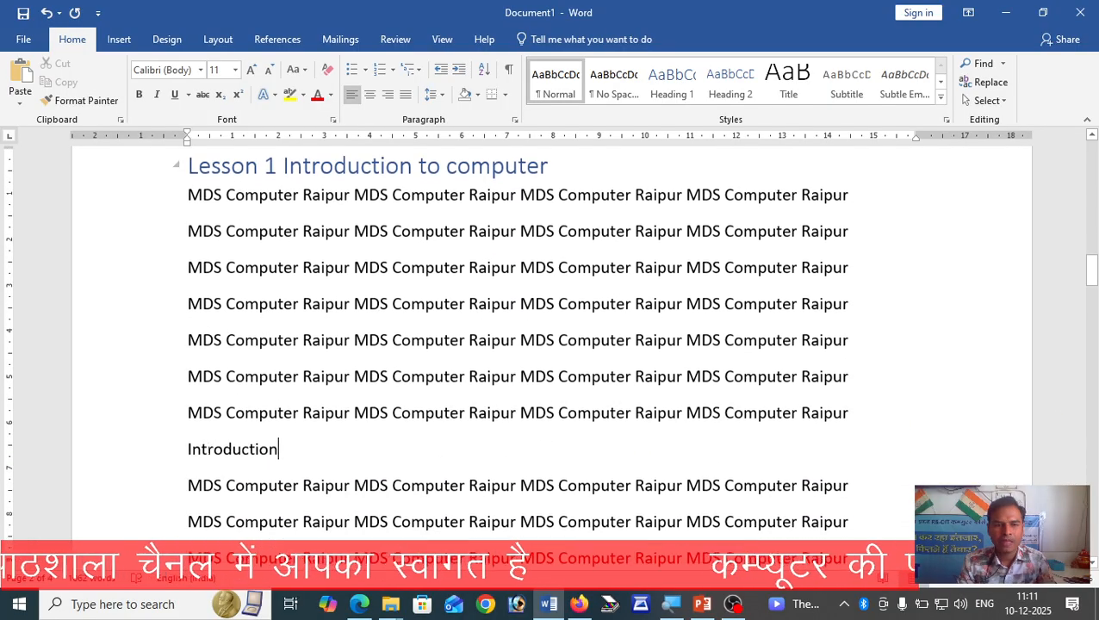
drag(187, 448, 280, 447)
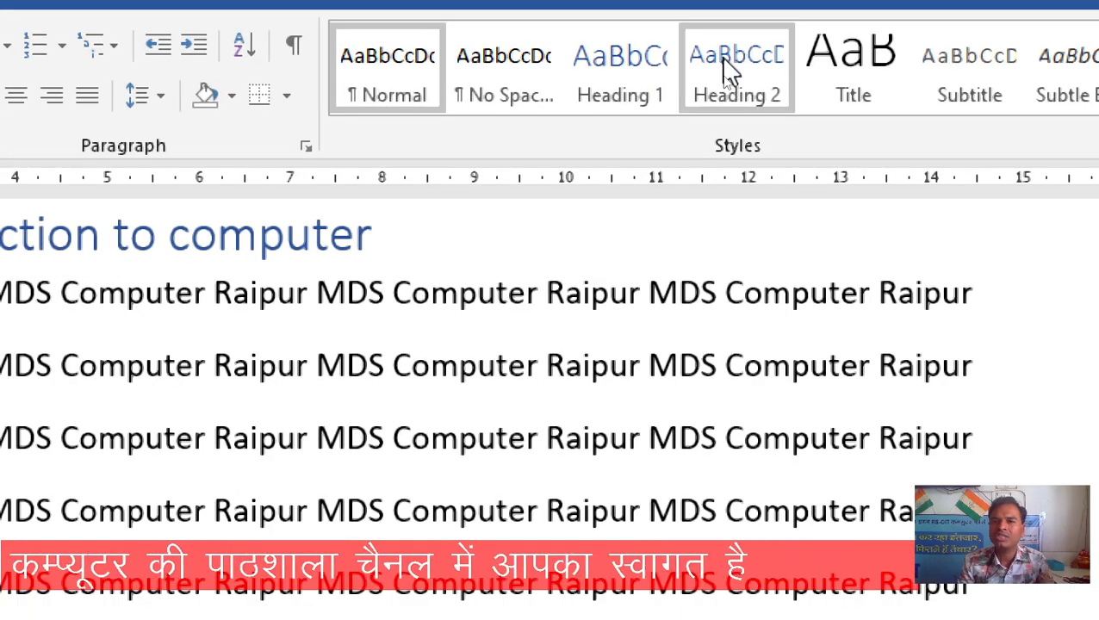
click(726, 69)
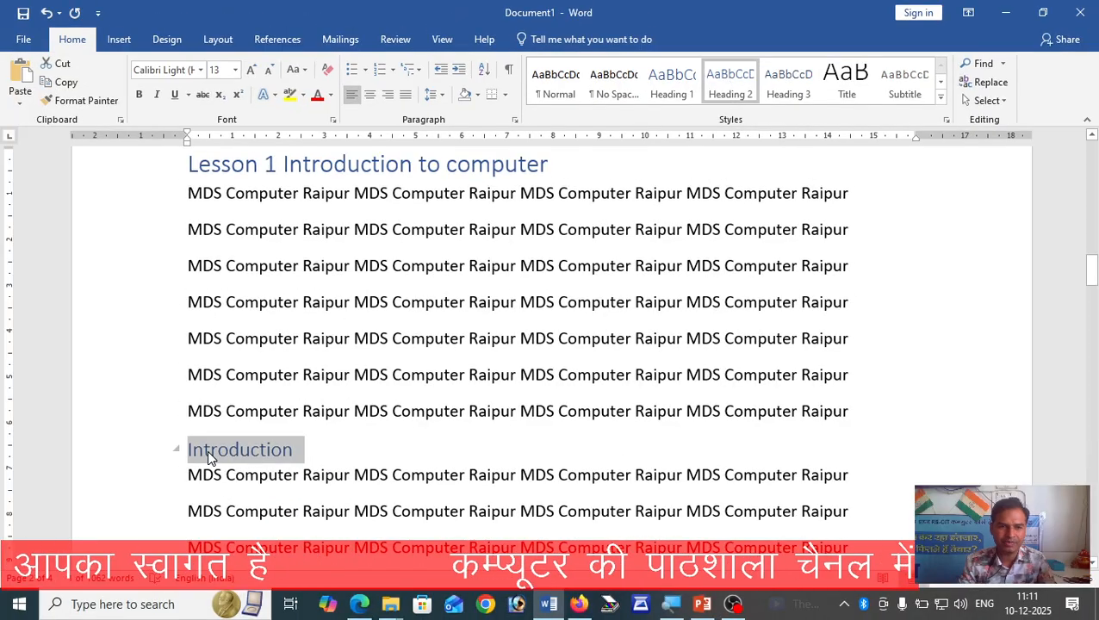
scroll(206, 450, down, 1)
scroll(517, 345, up, 1)
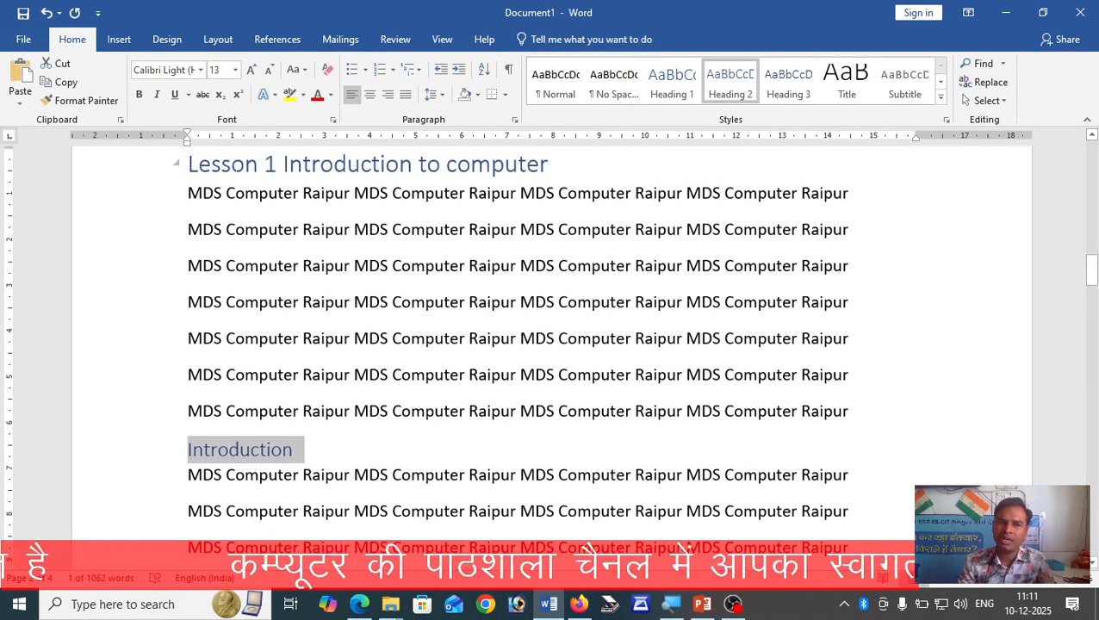
Insert a new line reading "Benefit of Computer System" after the ninth body line under the Introduction heading.
scroll(303, 421, down, 6)
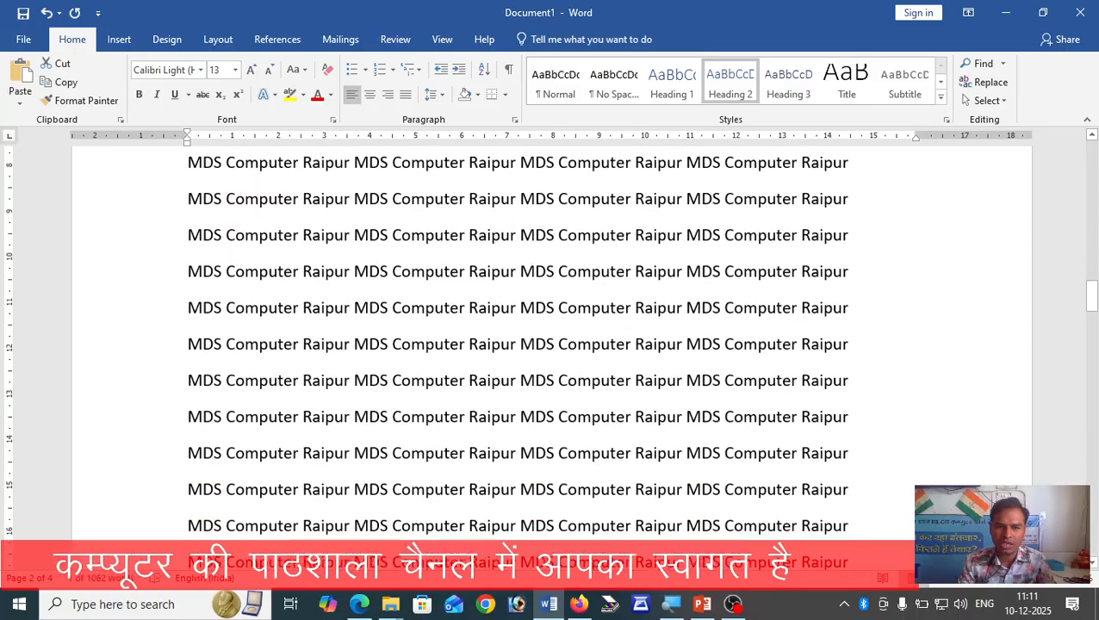
click(186, 456)
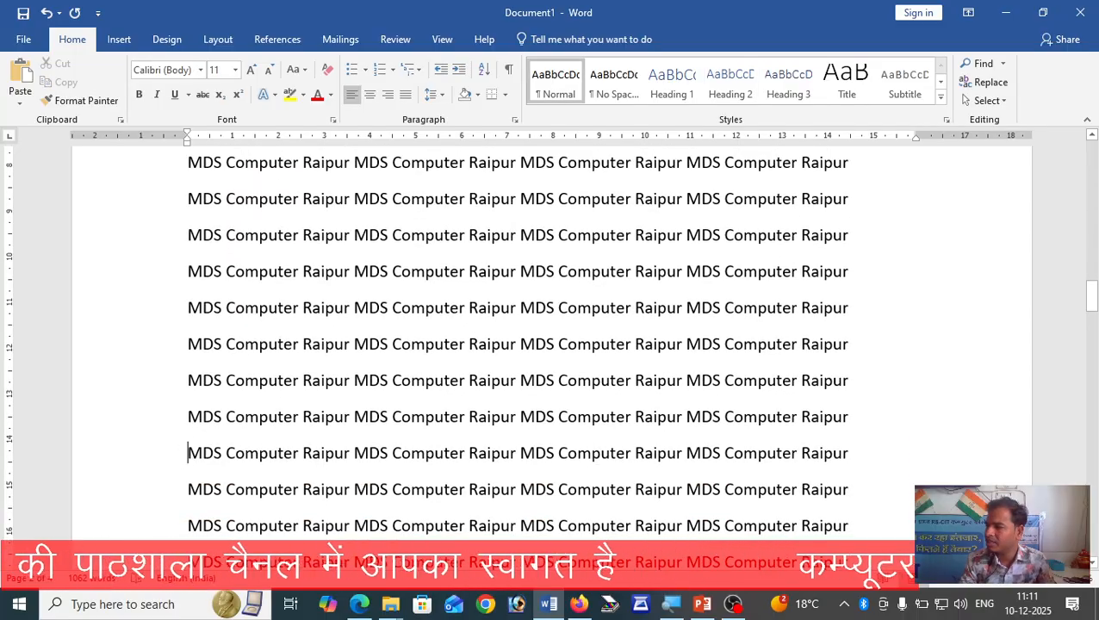
key(Return)
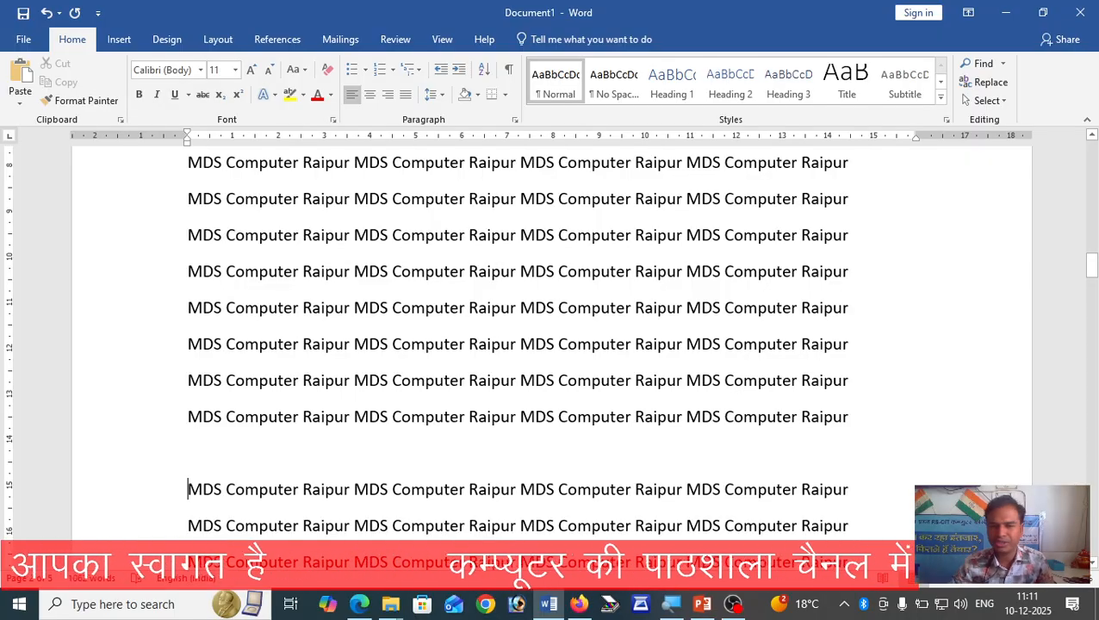
text(B)
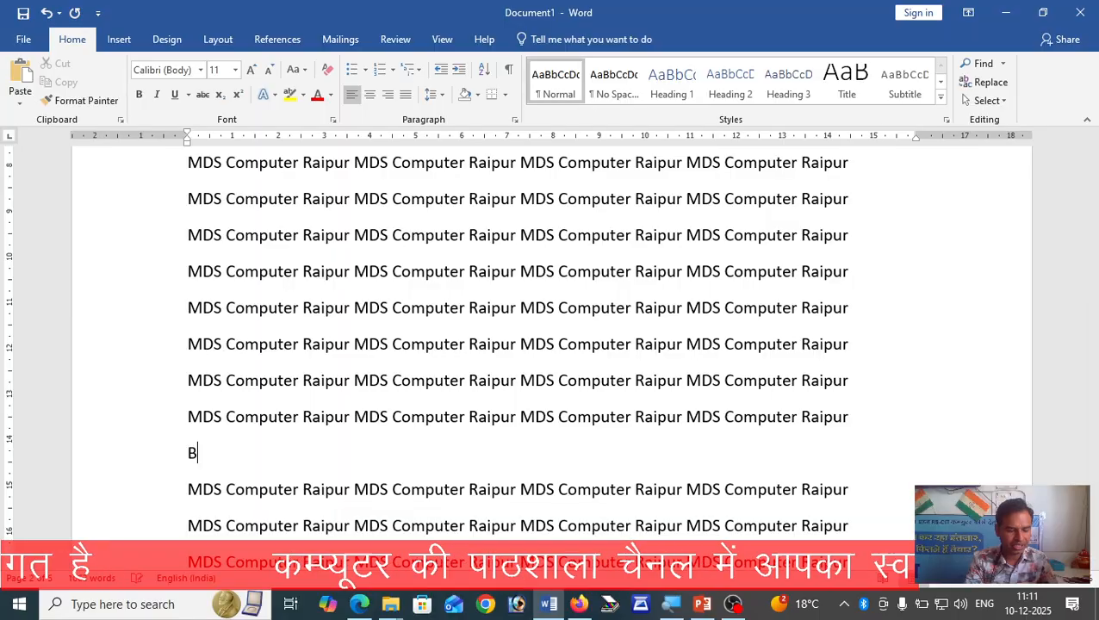
text(eni)
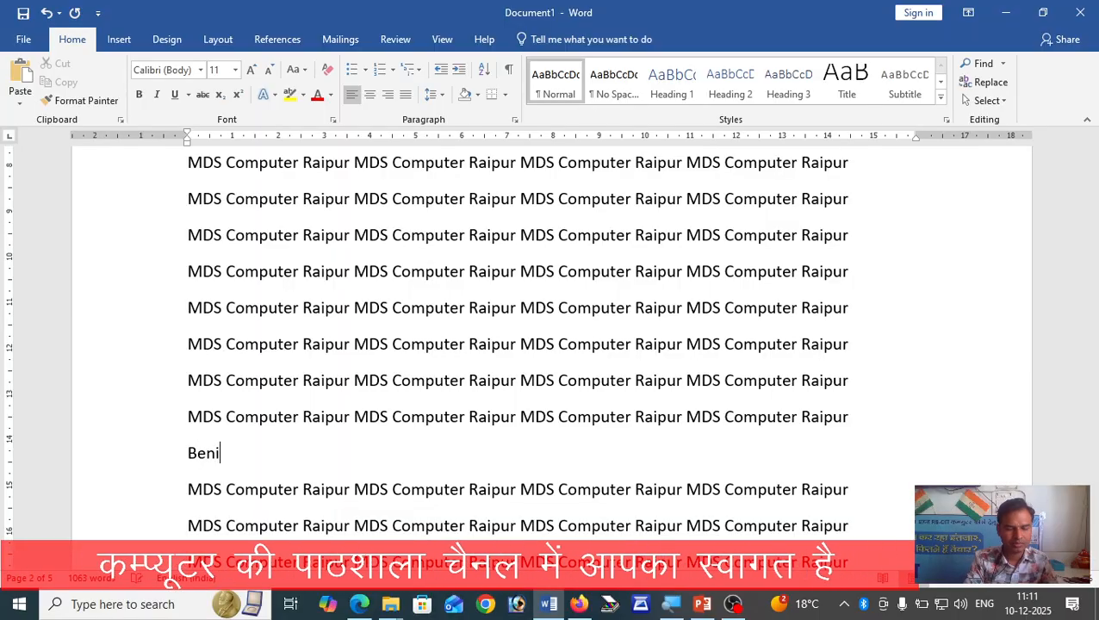
key(BackSpace)
text(efit)
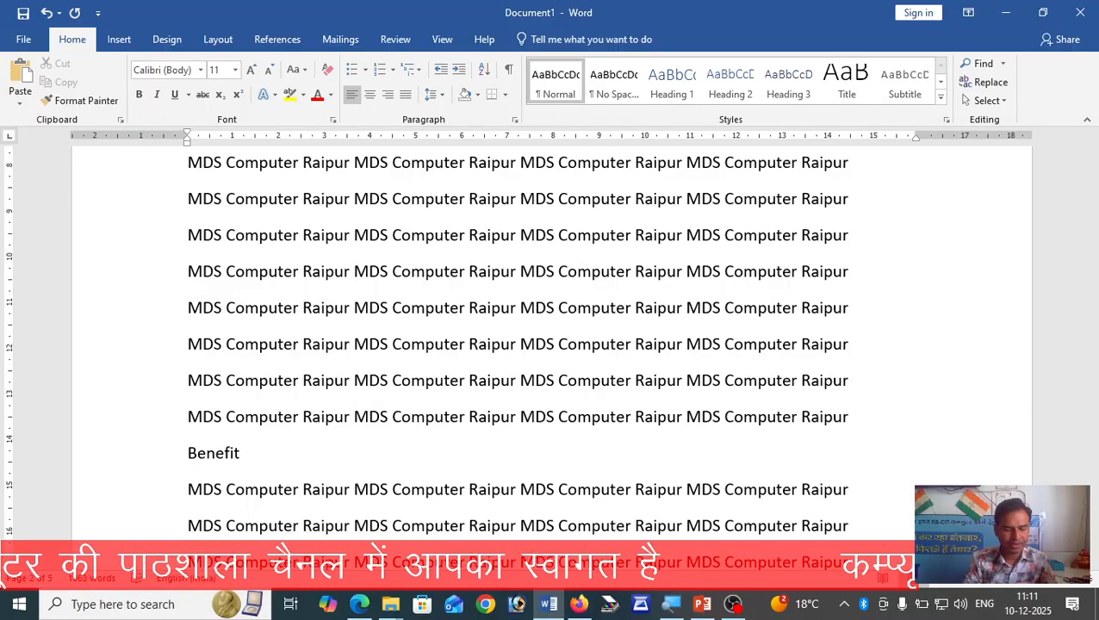
text(of Comp)
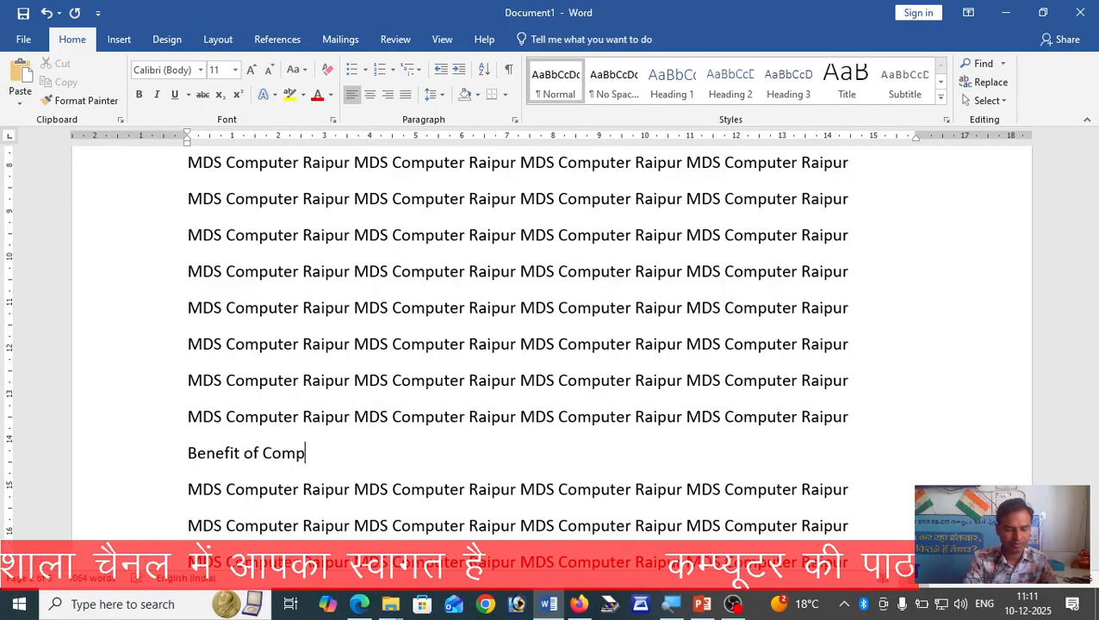
text(uter Sys)
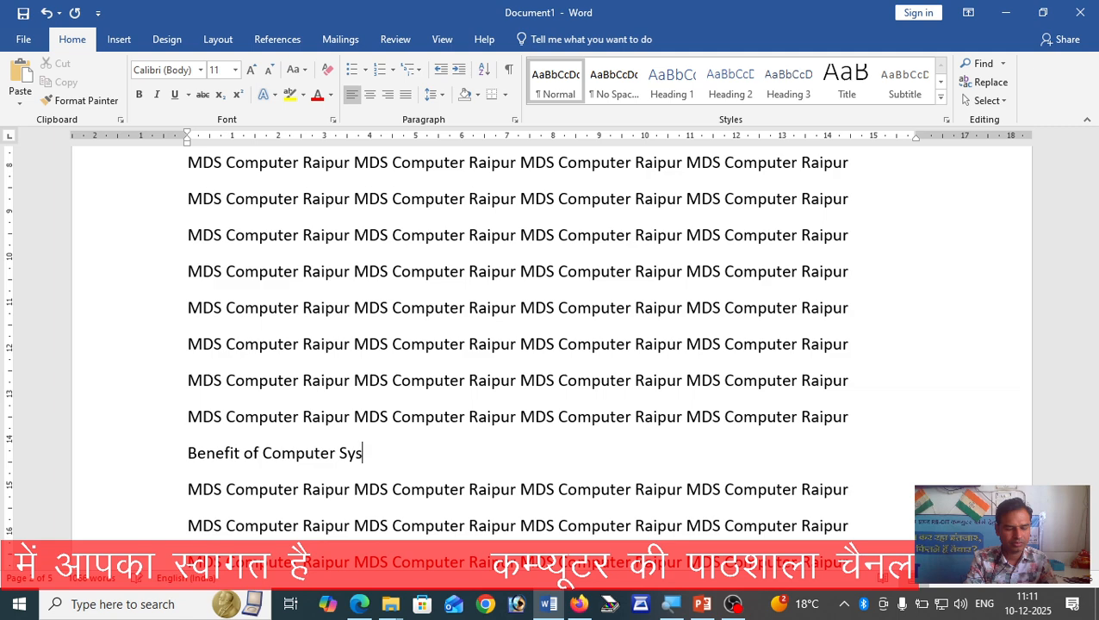
text(tem)
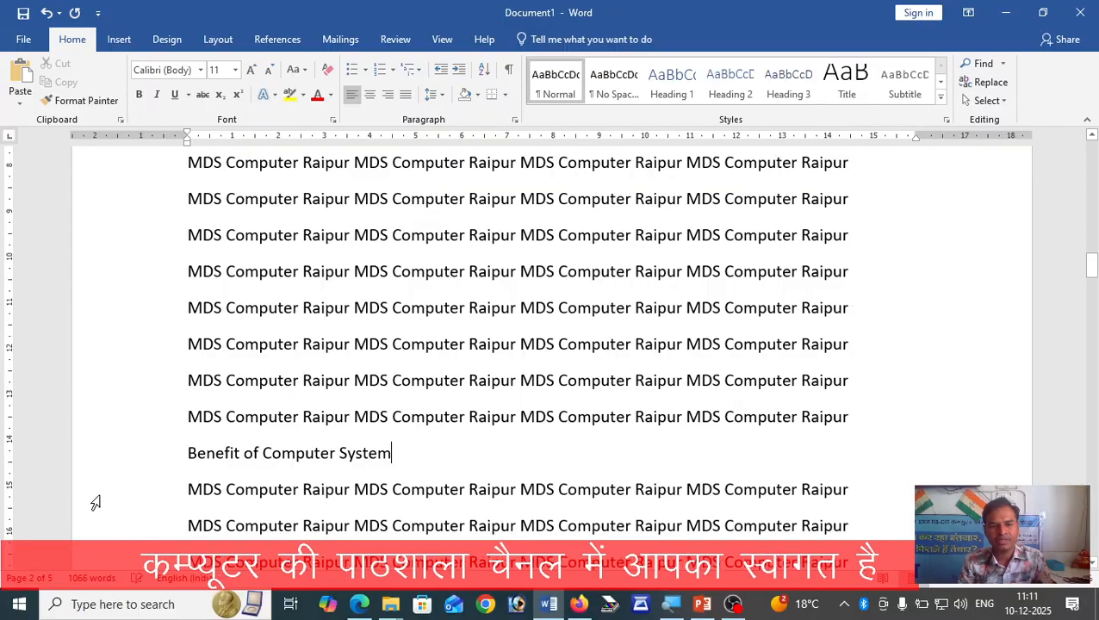
Apply the Heading 2 style to the line "Benefit of Computer System".
click(149, 457)
scroll(517, 345, up, 10)
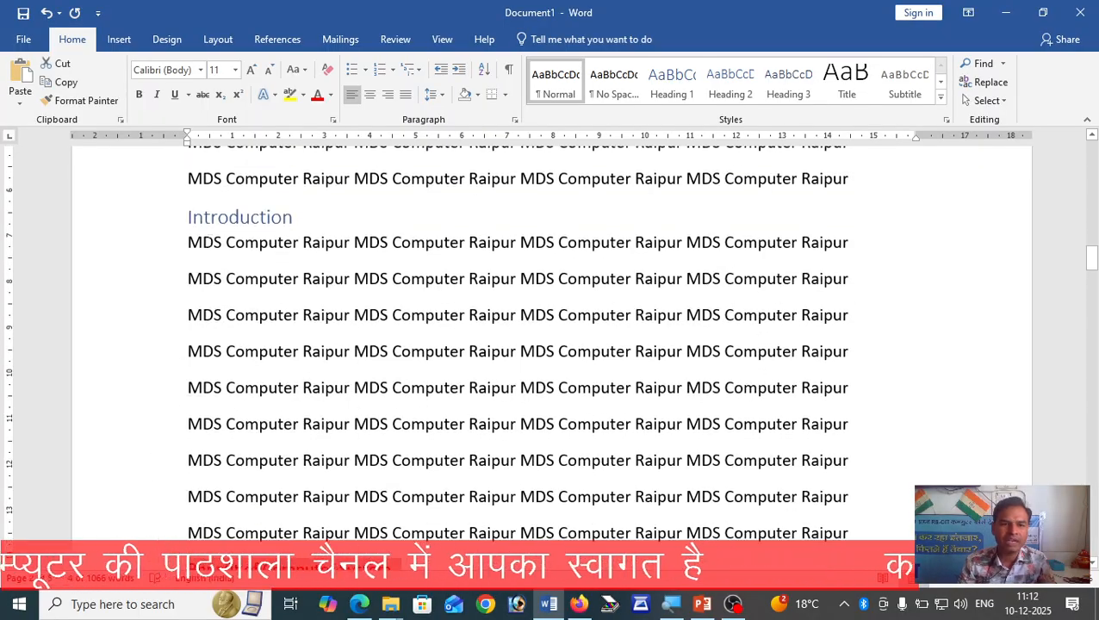
scroll(249, 320, down, 6)
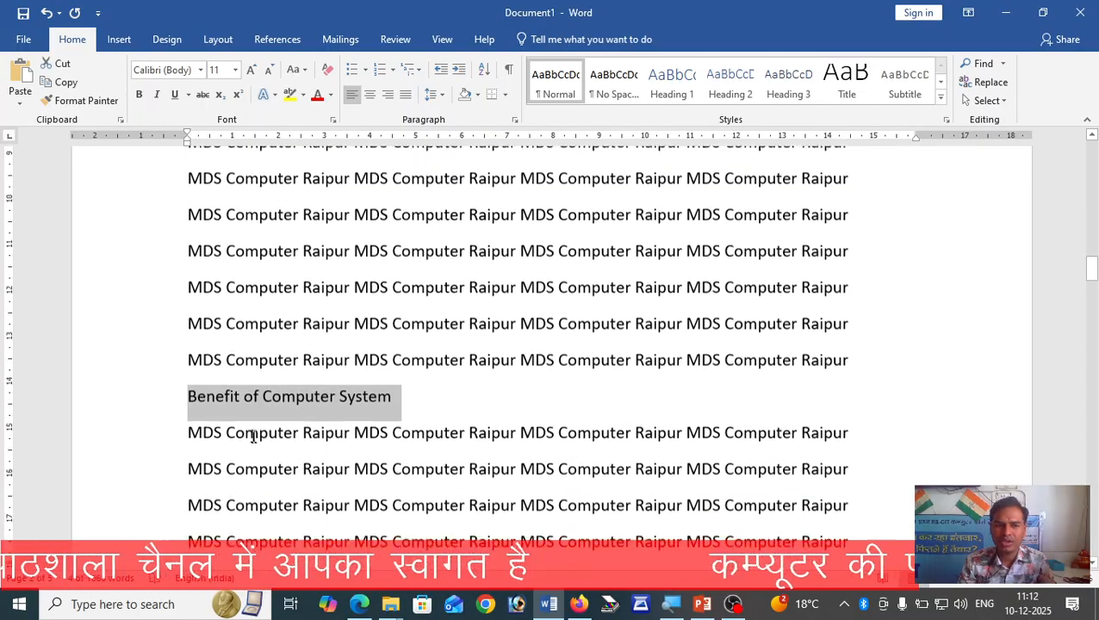
click(730, 84)
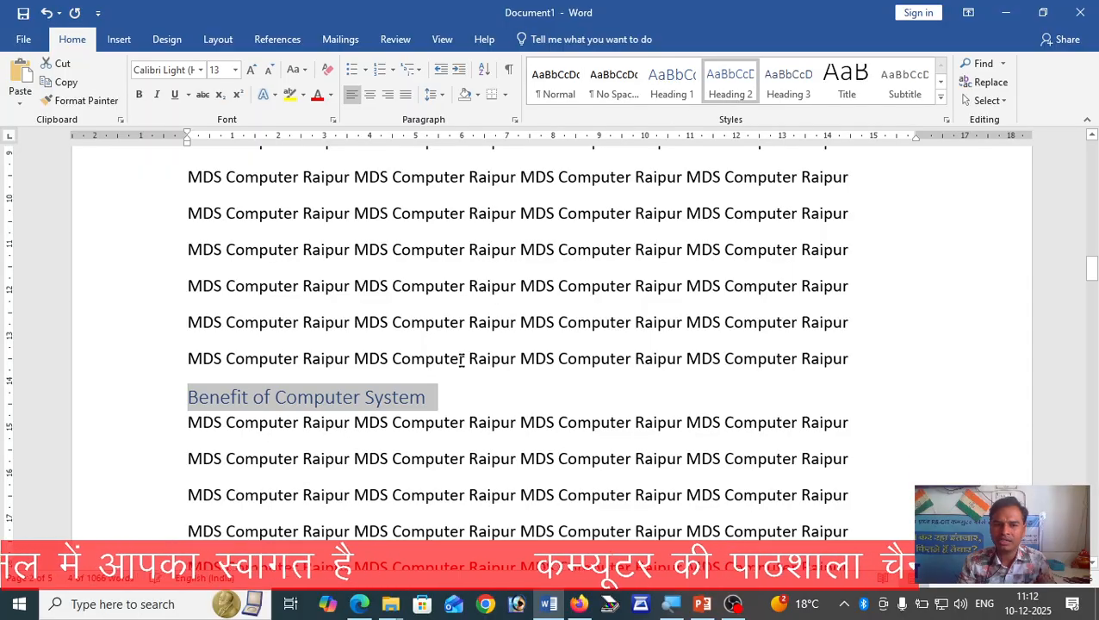
Add a new first line on page 3 reading "Lesson 2 Computer System" and apply the Heading 1 style to it.
scroll(315, 385, down, 3)
scroll(270, 375, down, 10)
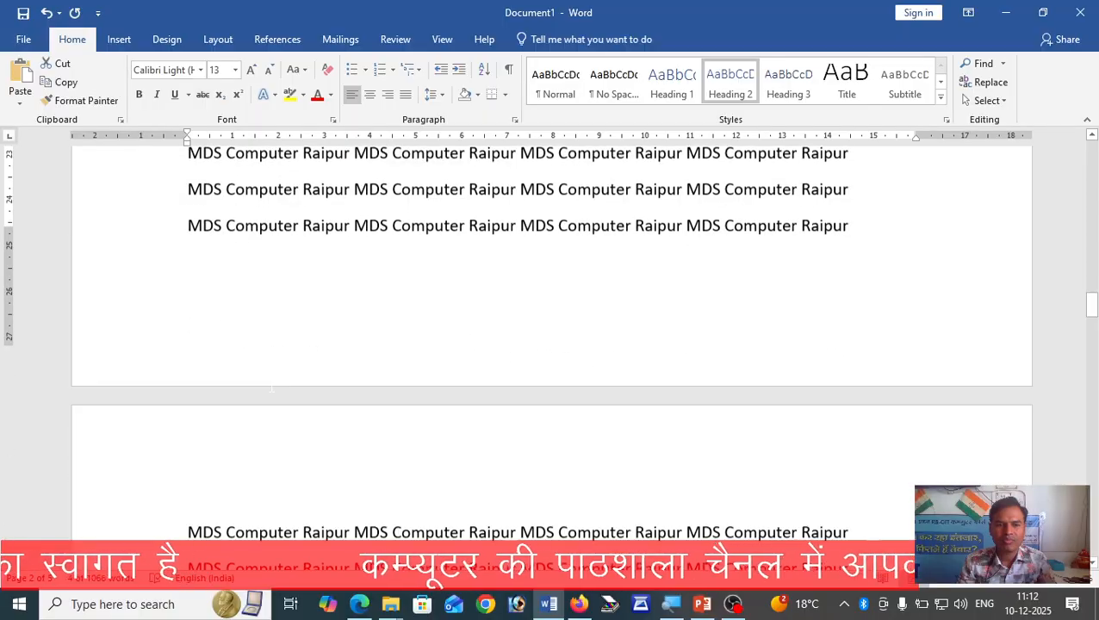
click(188, 315)
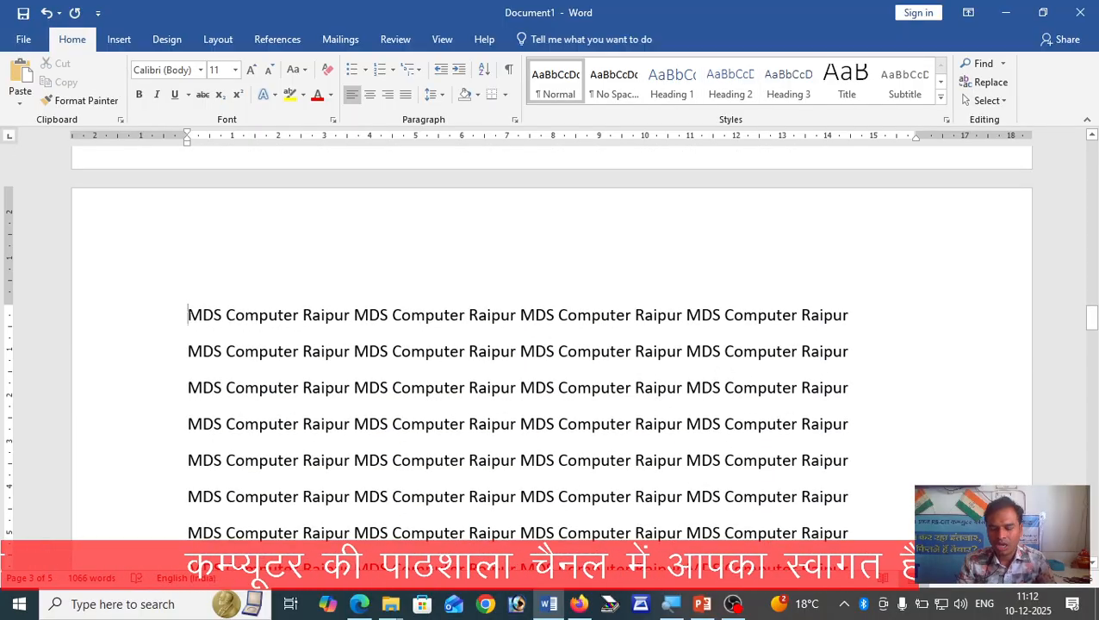
key(Return)
key(Up)
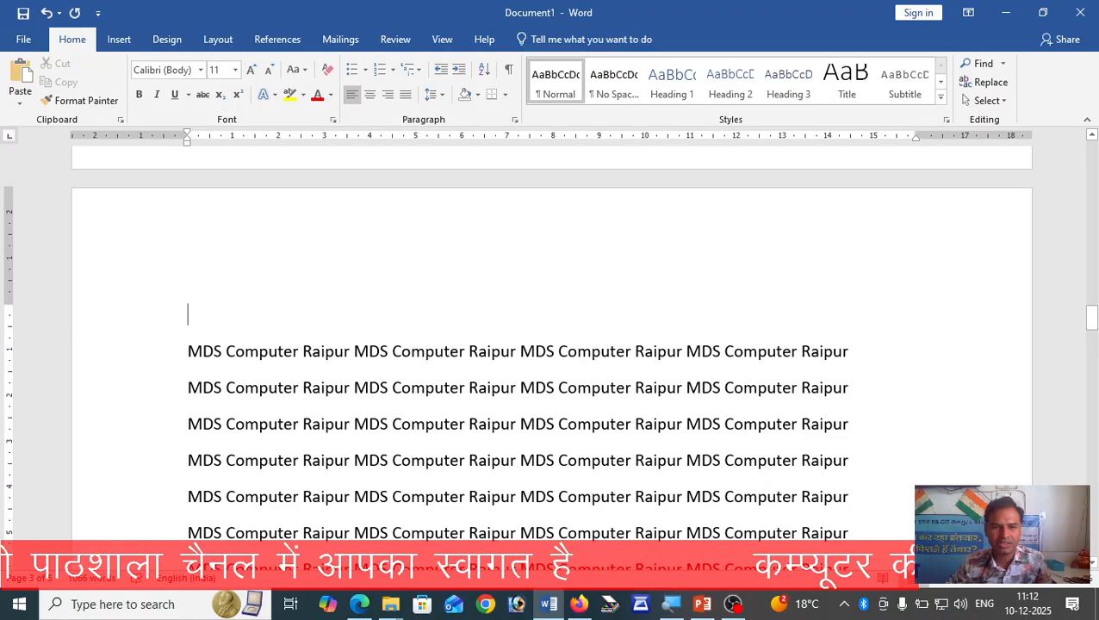
text(Less)
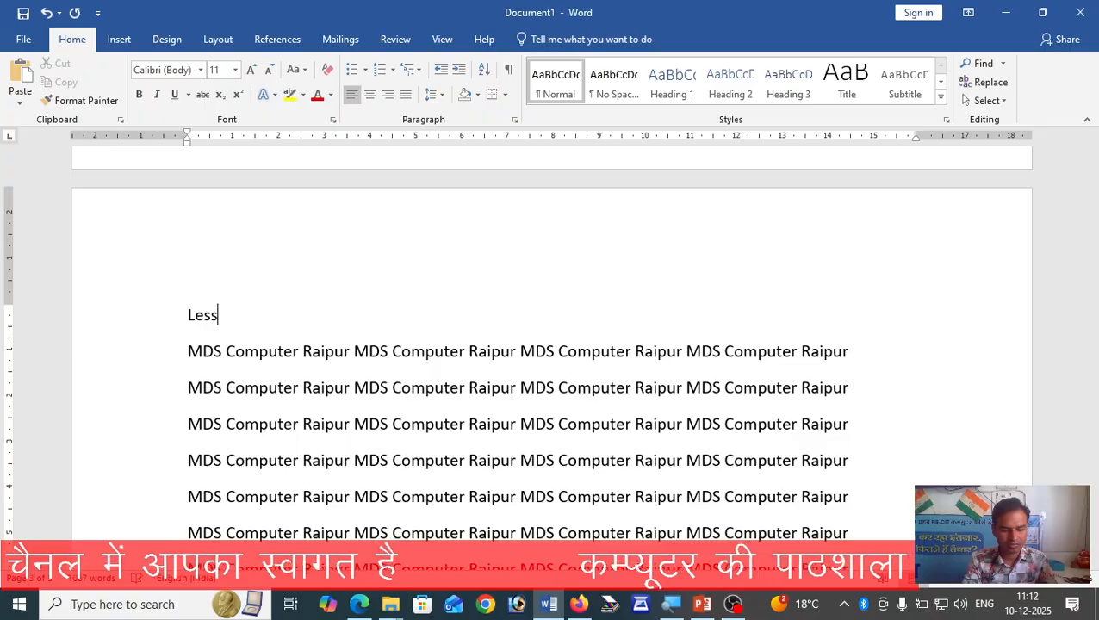
text(on 2 Compute)
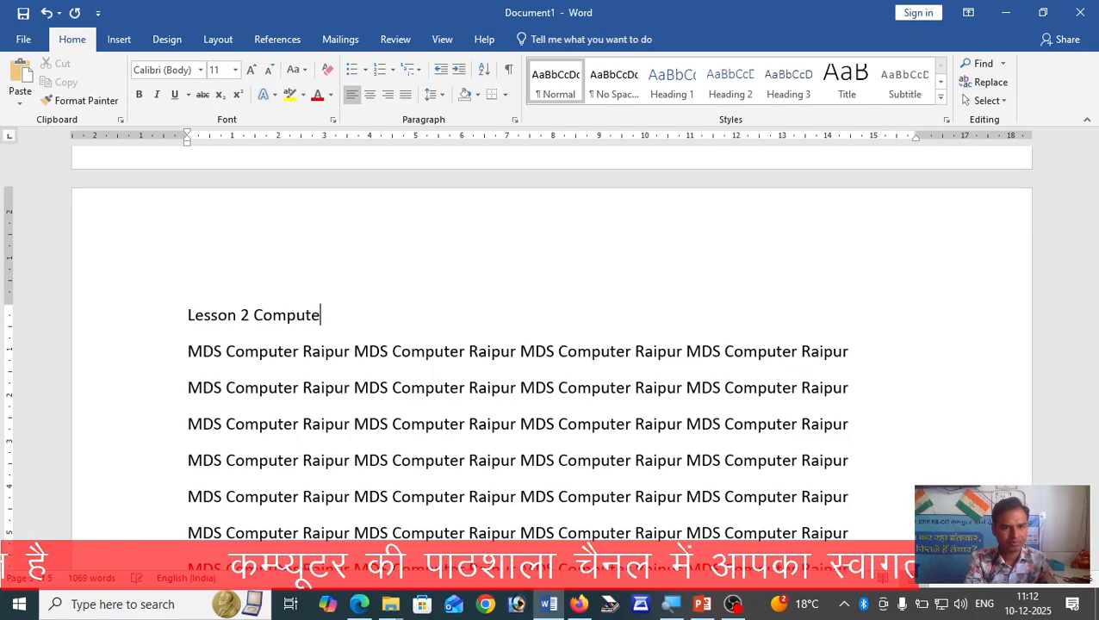
text(r Sys)
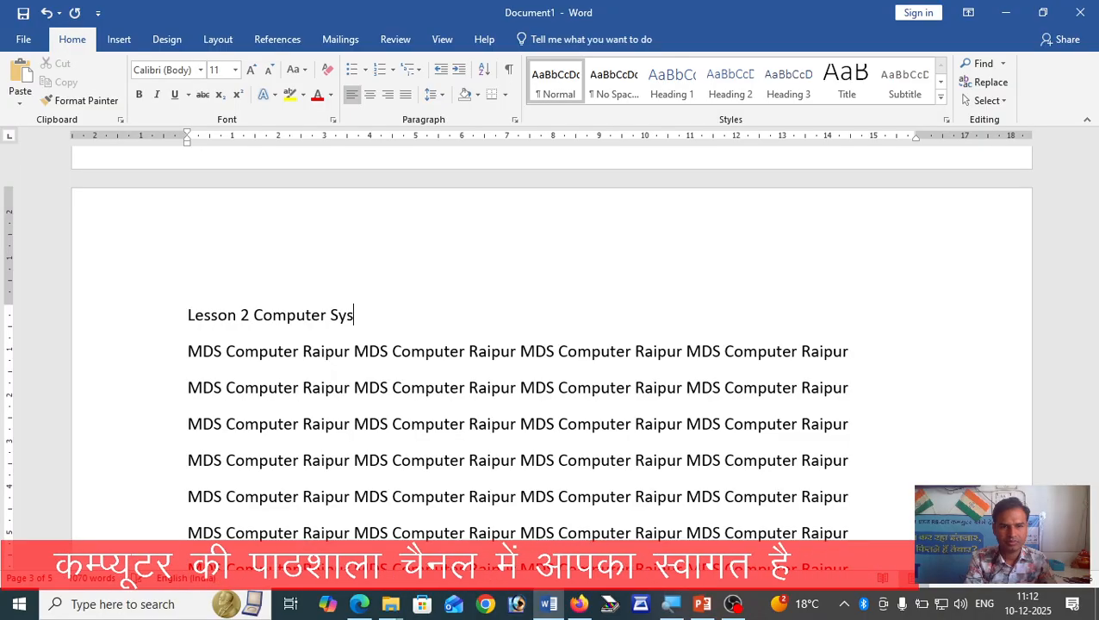
text(tem)
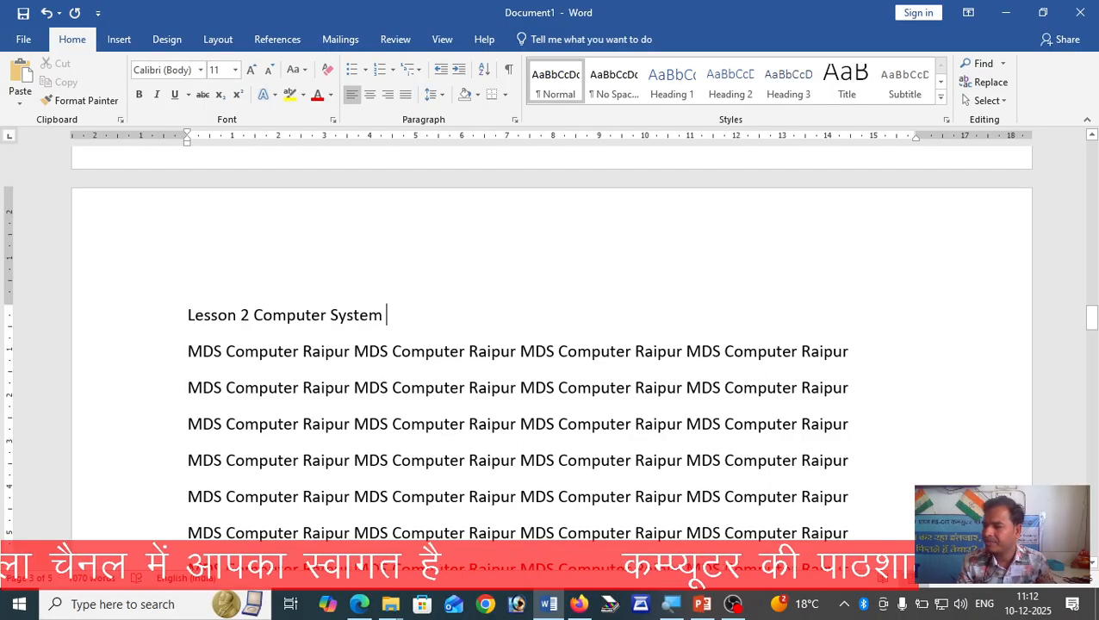
drag(185, 316, 377, 321)
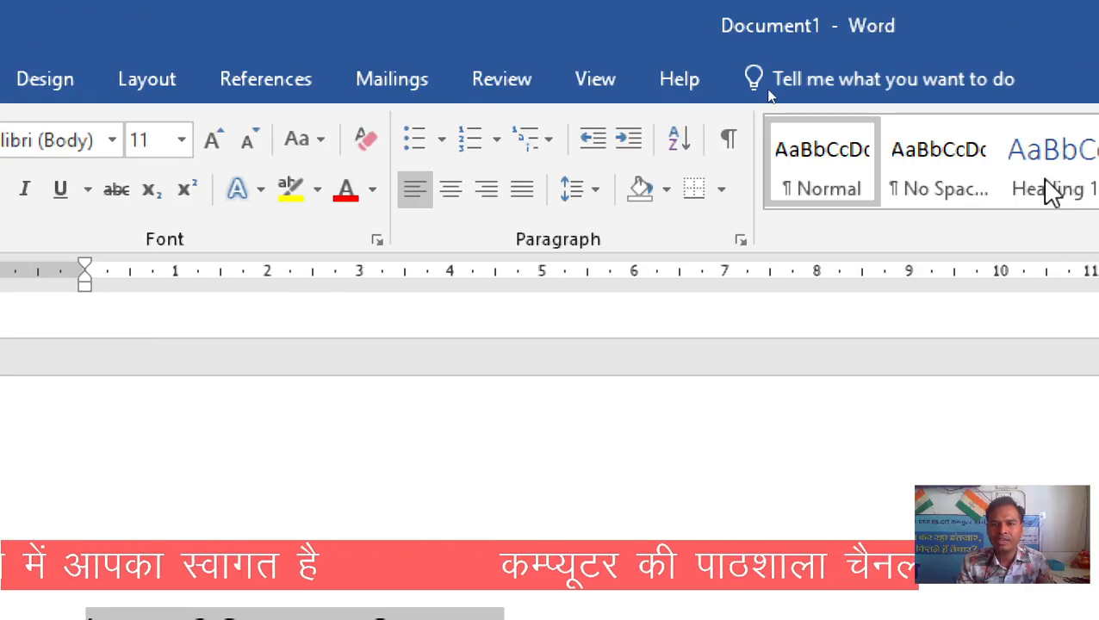
click(706, 184)
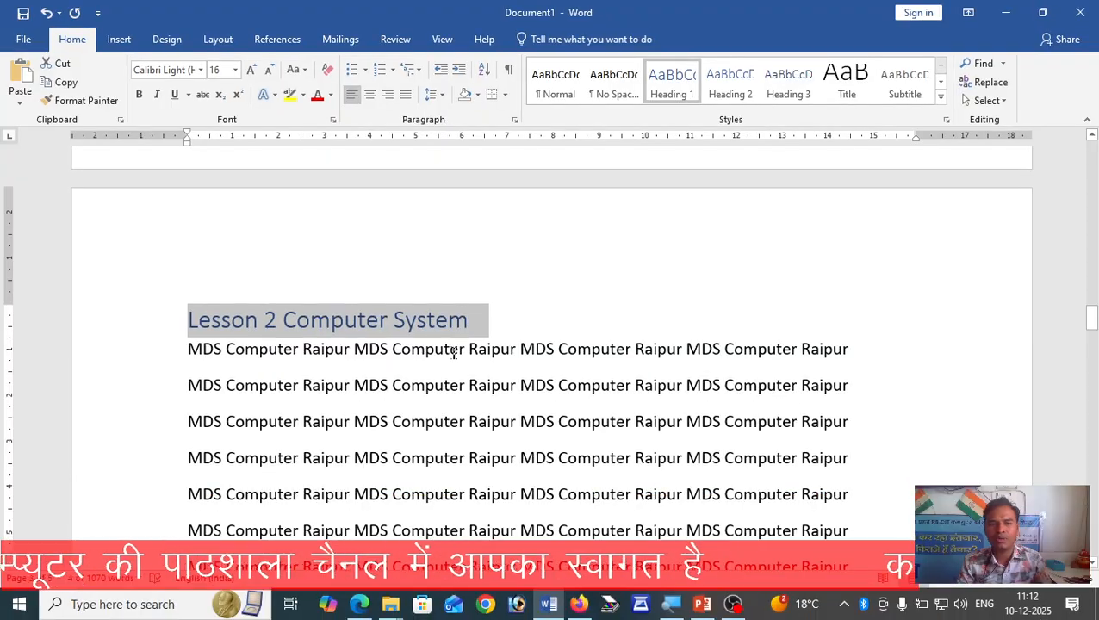
Insert a new line reading "Starting a computer" after the seventh body line under the Lesson 2 heading.
scroll(551, 344, down, 4)
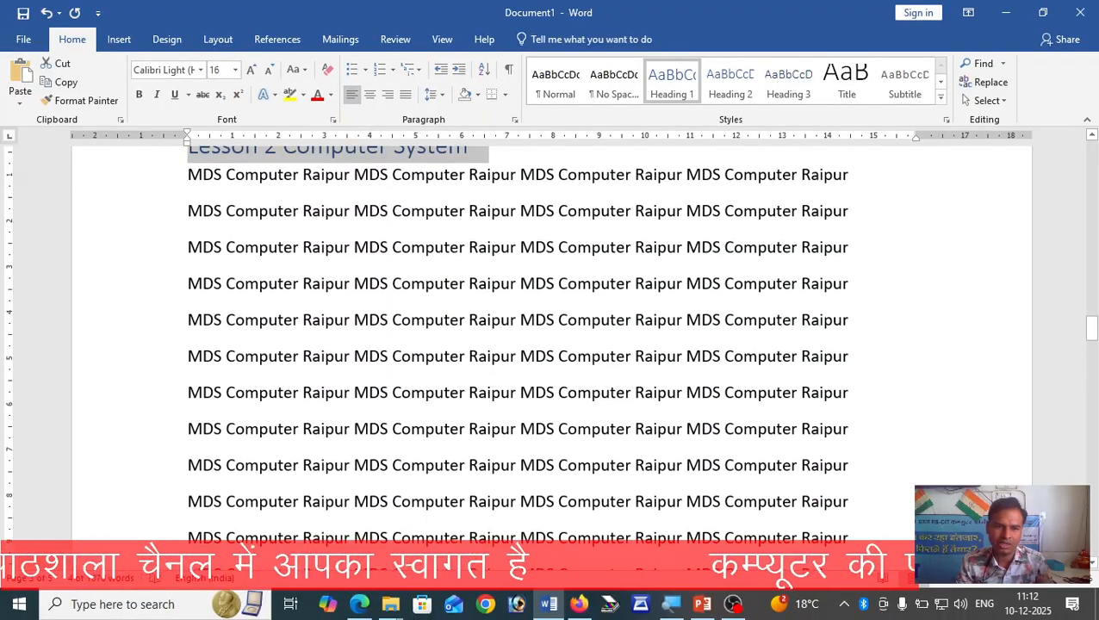
click(189, 429)
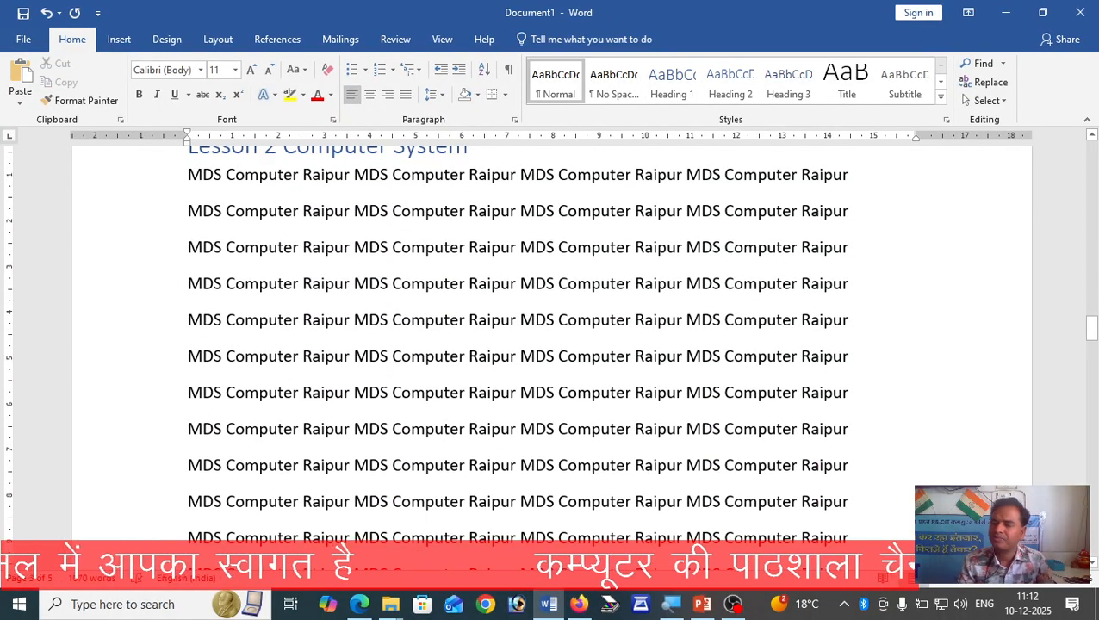
key(Return)
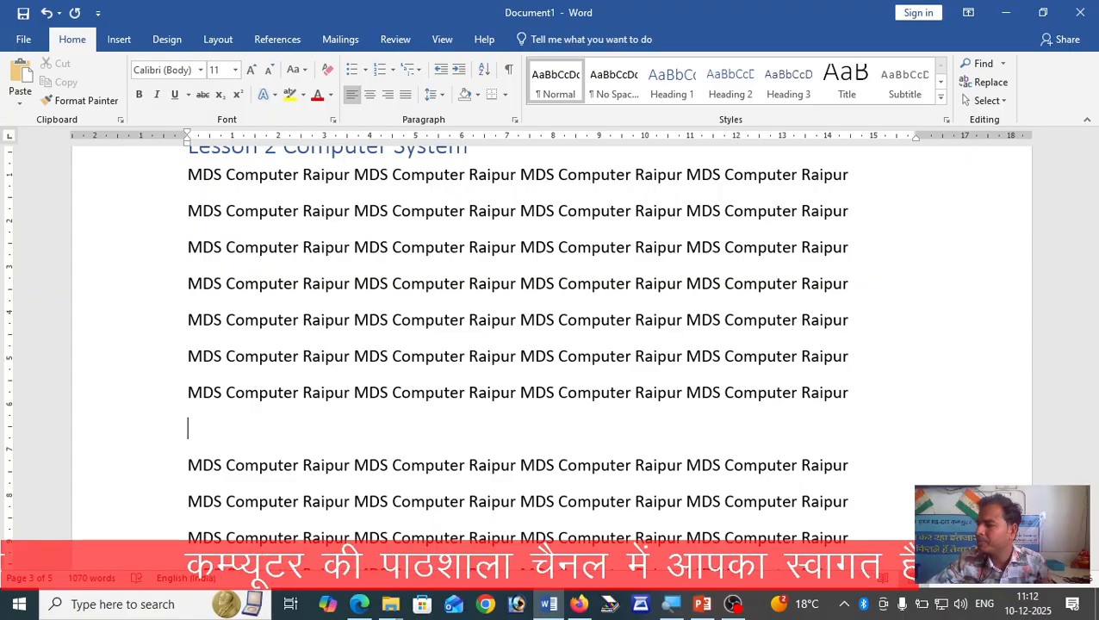
text(Statrt)
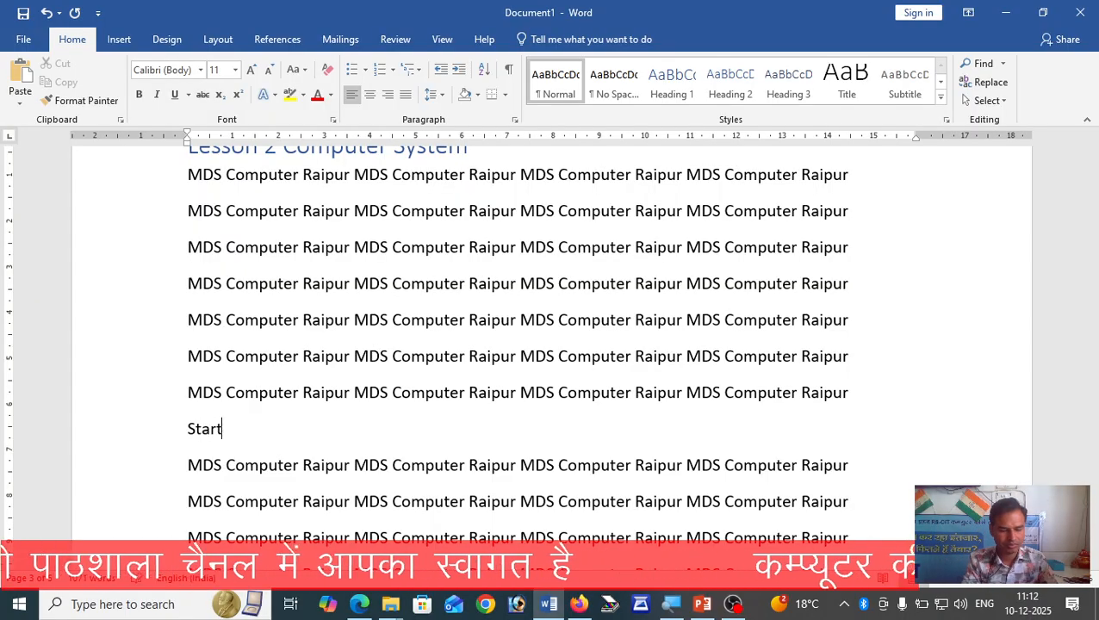
text(ing a computer)
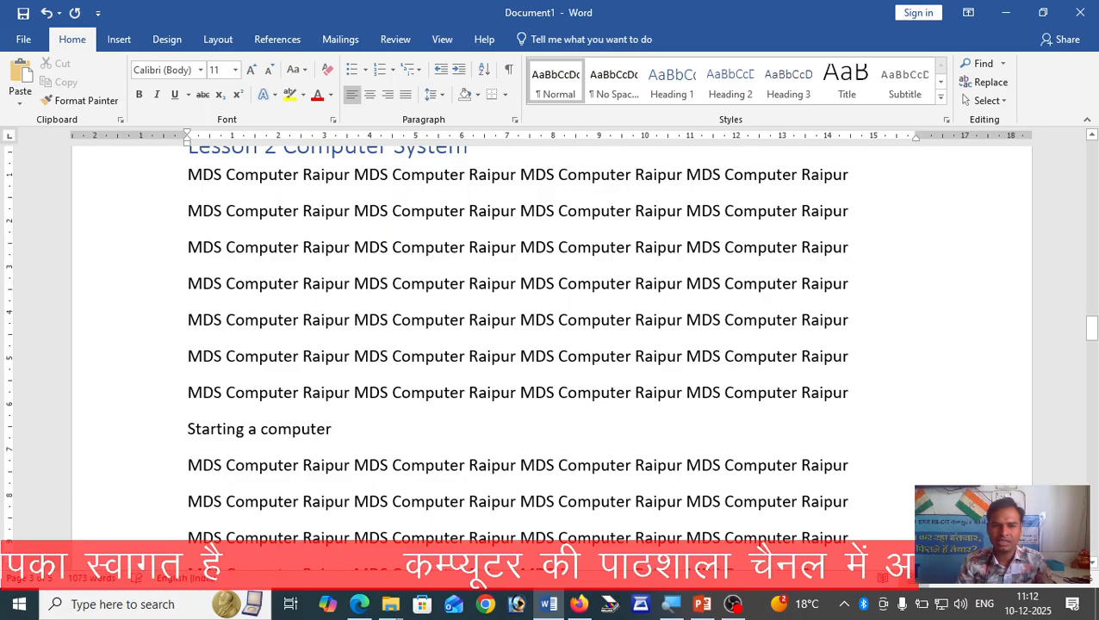
Apply the Heading 2 style to the line "Starting a computer".
click(189, 424)
drag(222, 430, 328, 433)
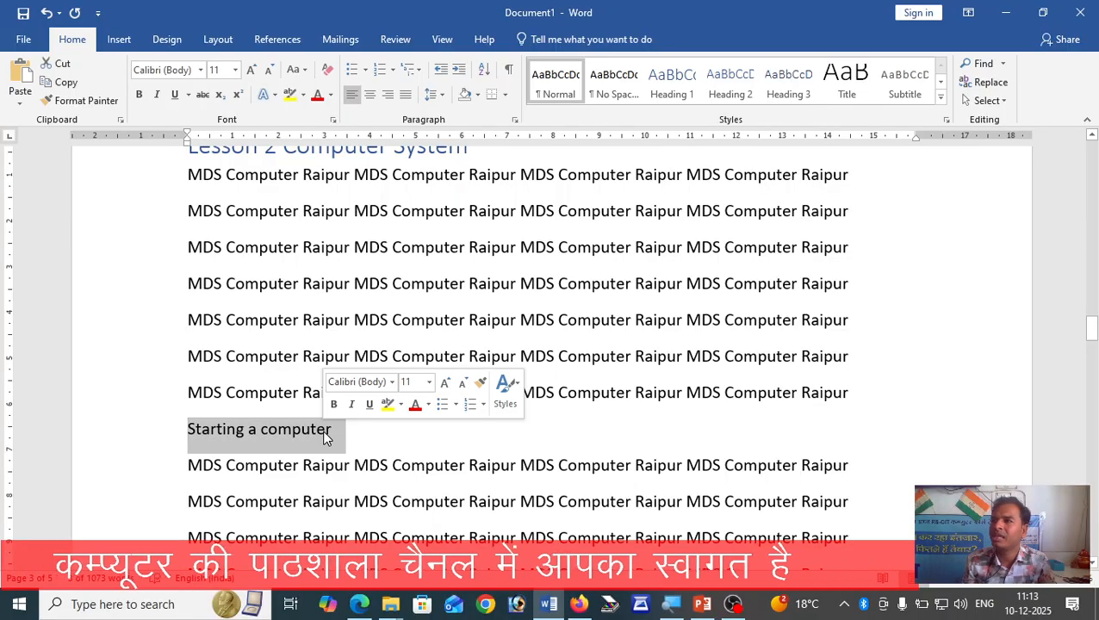
click(722, 83)
Insert a line reading "Input Devices" further down page 3 among the body lines under "Starting a computer" and apply the Heading 2 style to it.
scroll(517, 344, down, 3)
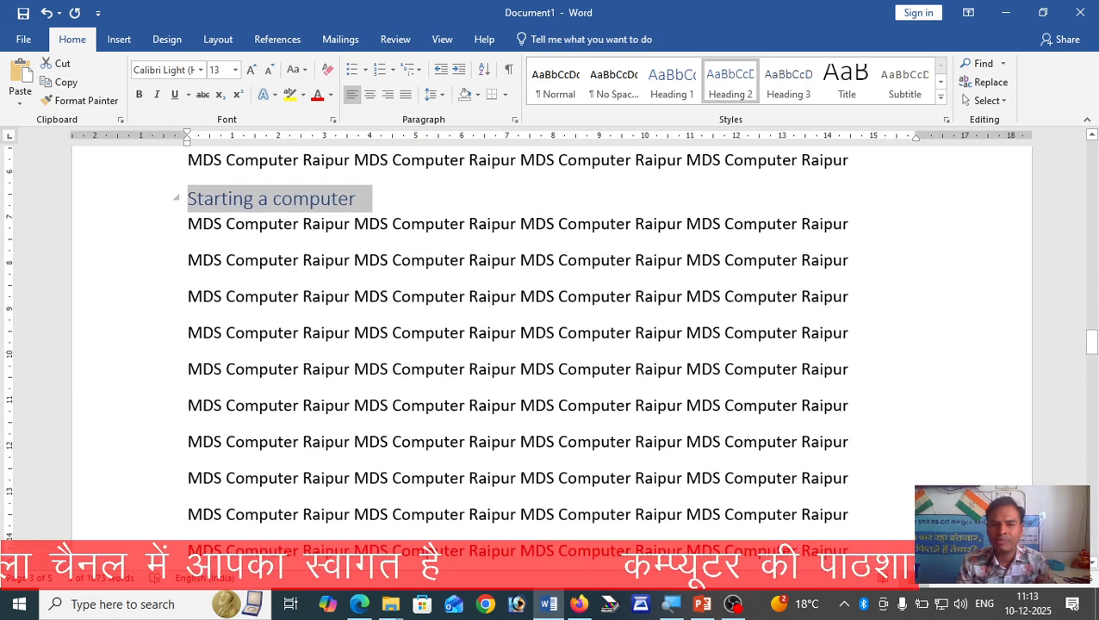
scroll(552, 344, down, 4)
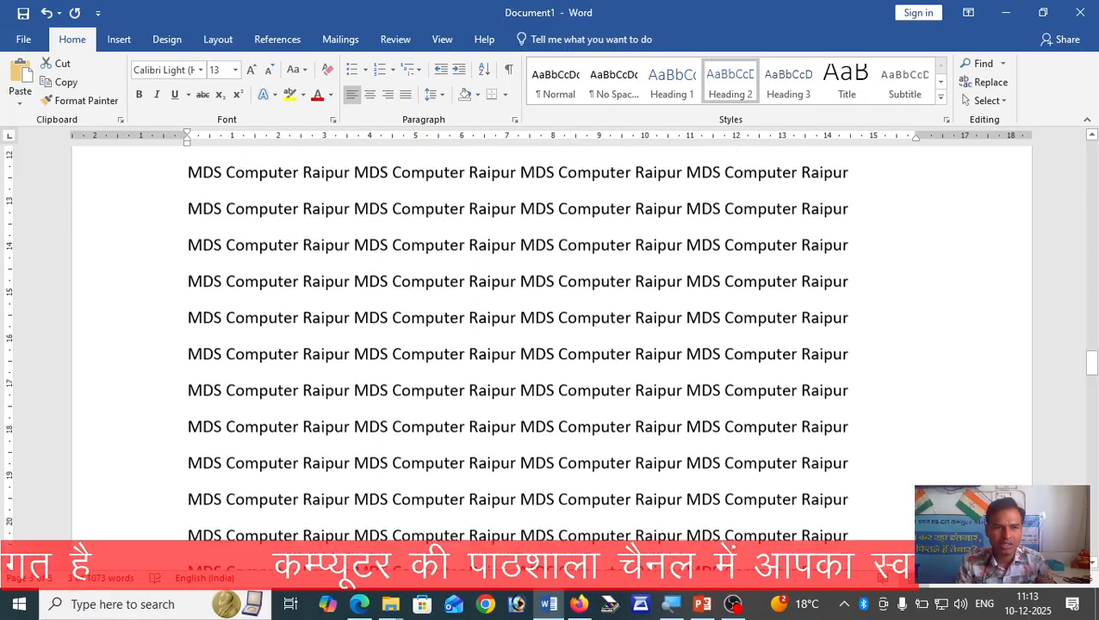
click(178, 334)
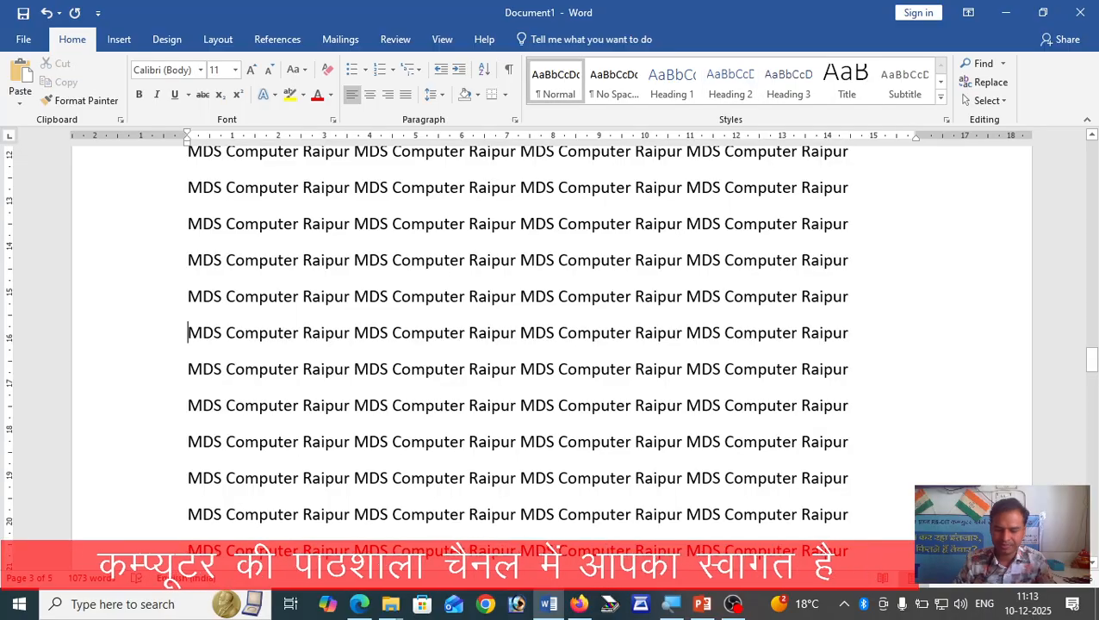
key(shift+End)
key(Delete)
text(In)
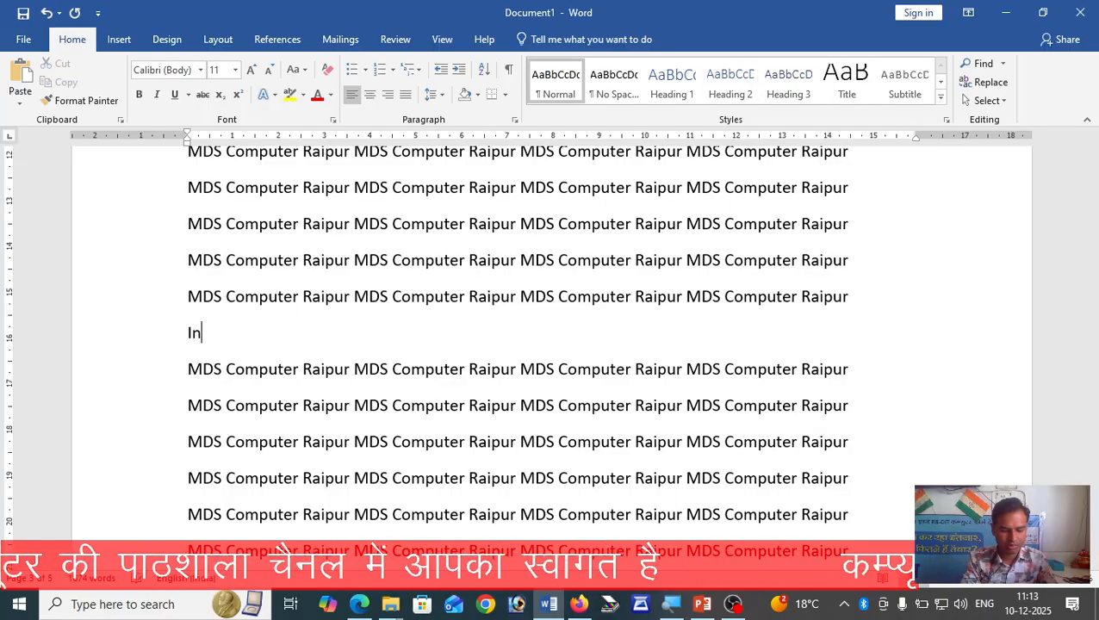
text(pute)
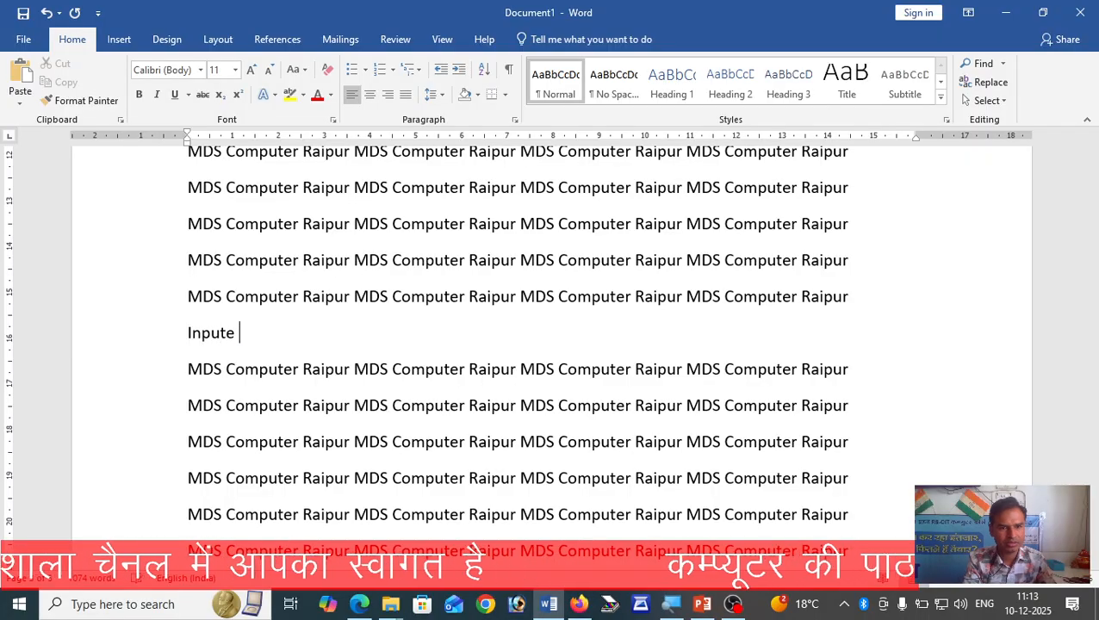
key(BackSpace)
text(Devices)
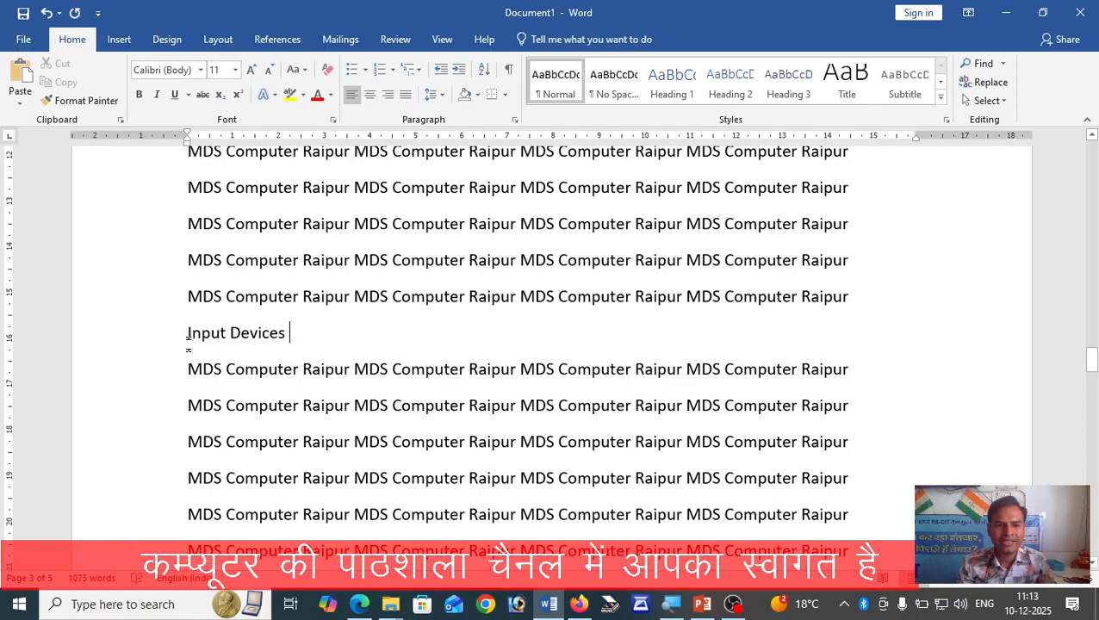
triple_click(235, 328)
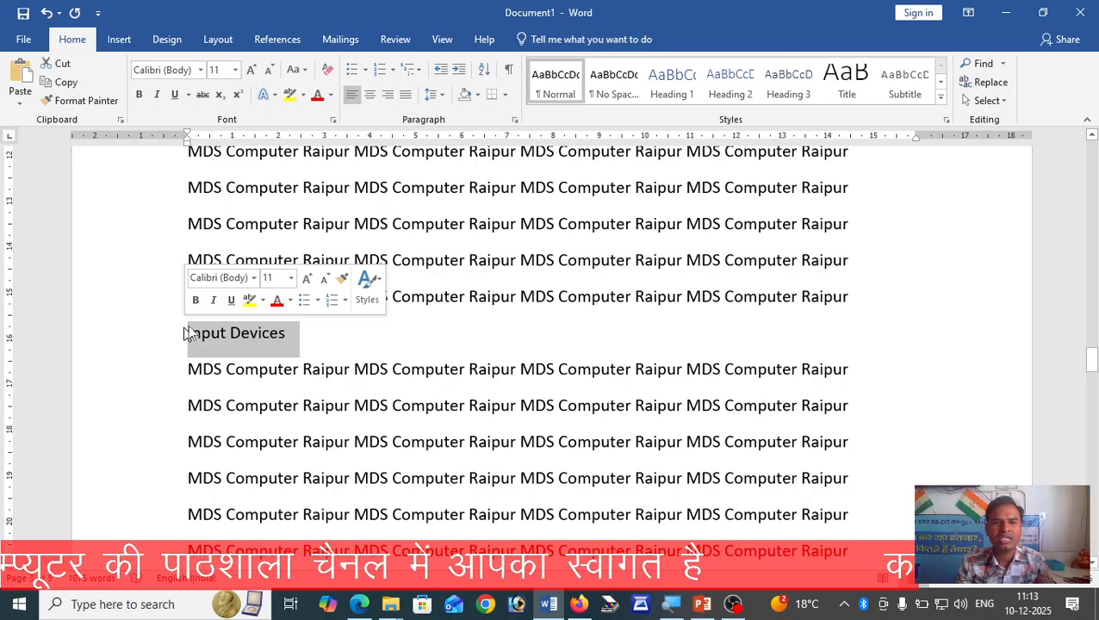
click(724, 102)
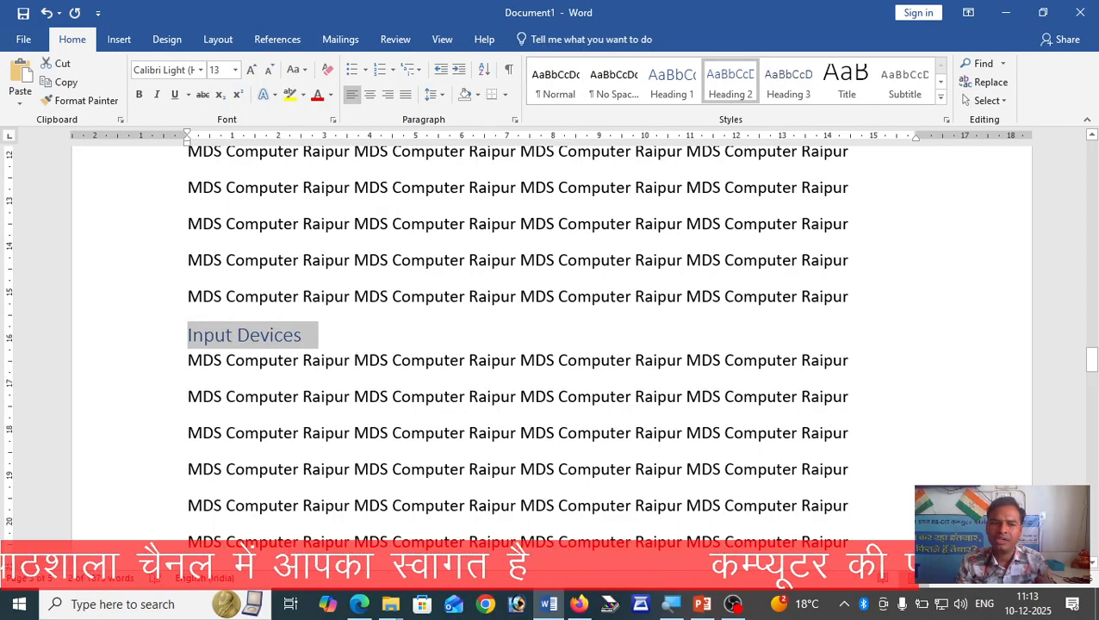
Insert a line reading "Keyboard" after the sixth body line under "Input Devices" and apply the Heading 3 style to it.
scroll(190, 457, down, 2)
click(190, 458)
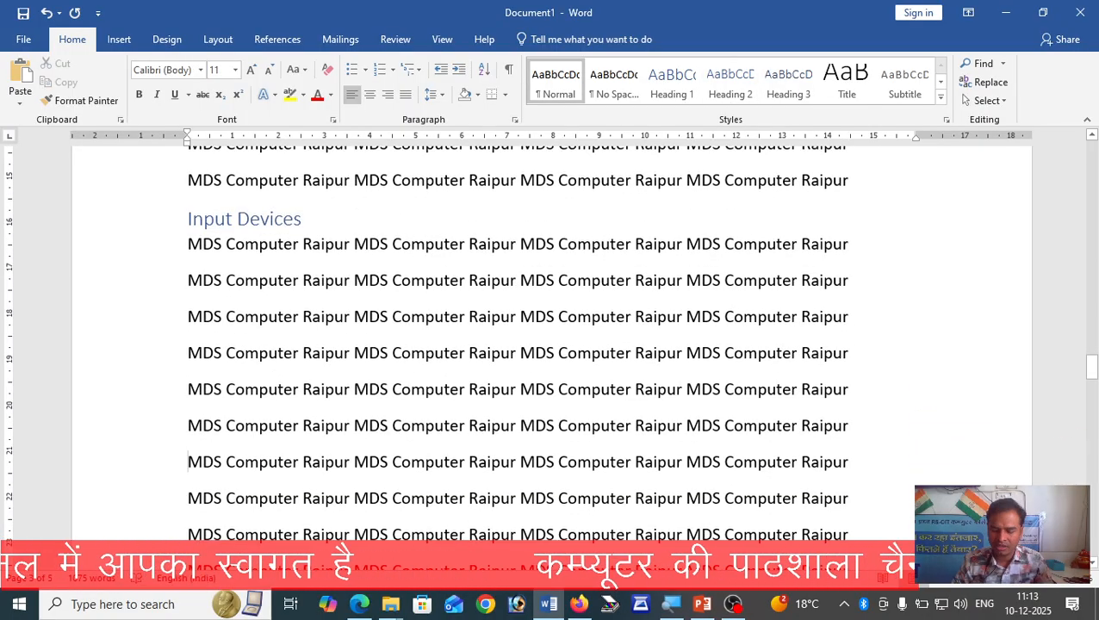
key(Return)
key(Up)
text(Key)
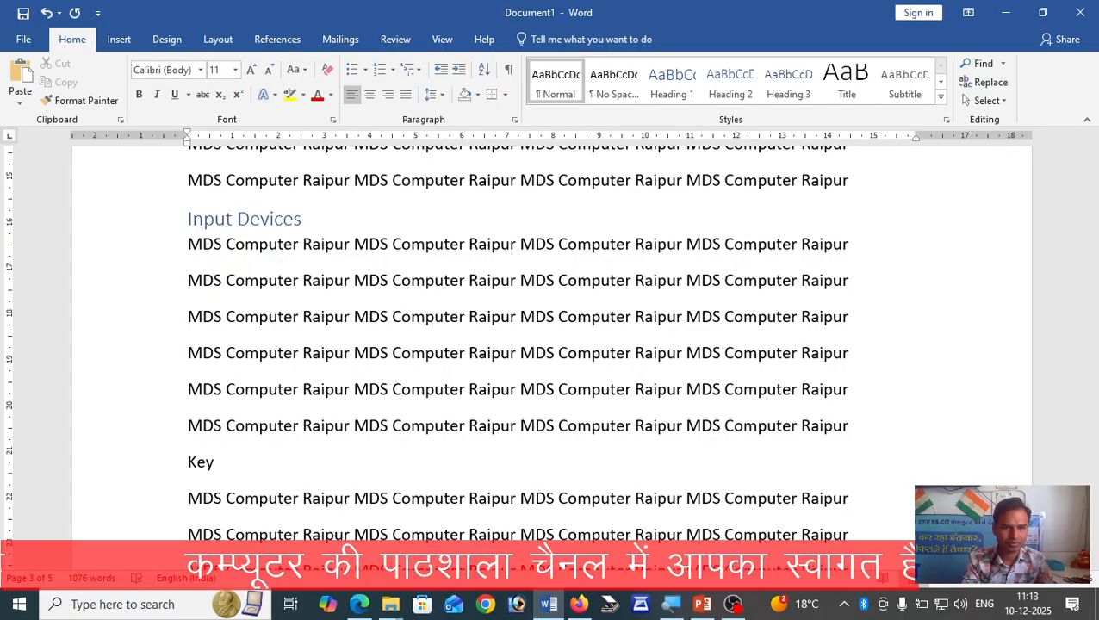
text(board)
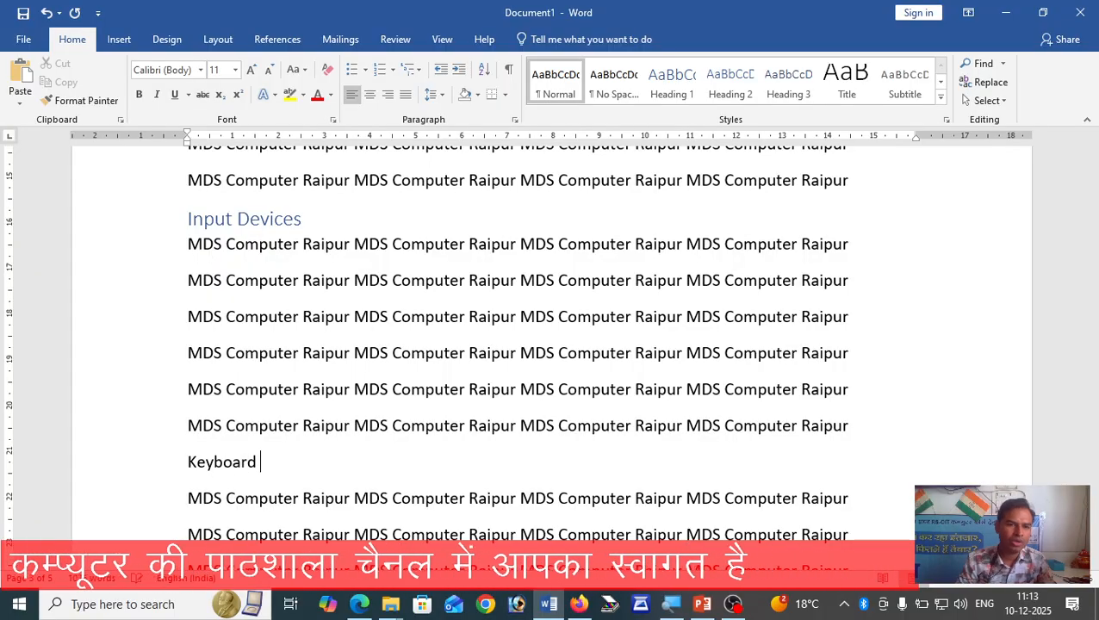
triple_click(233, 462)
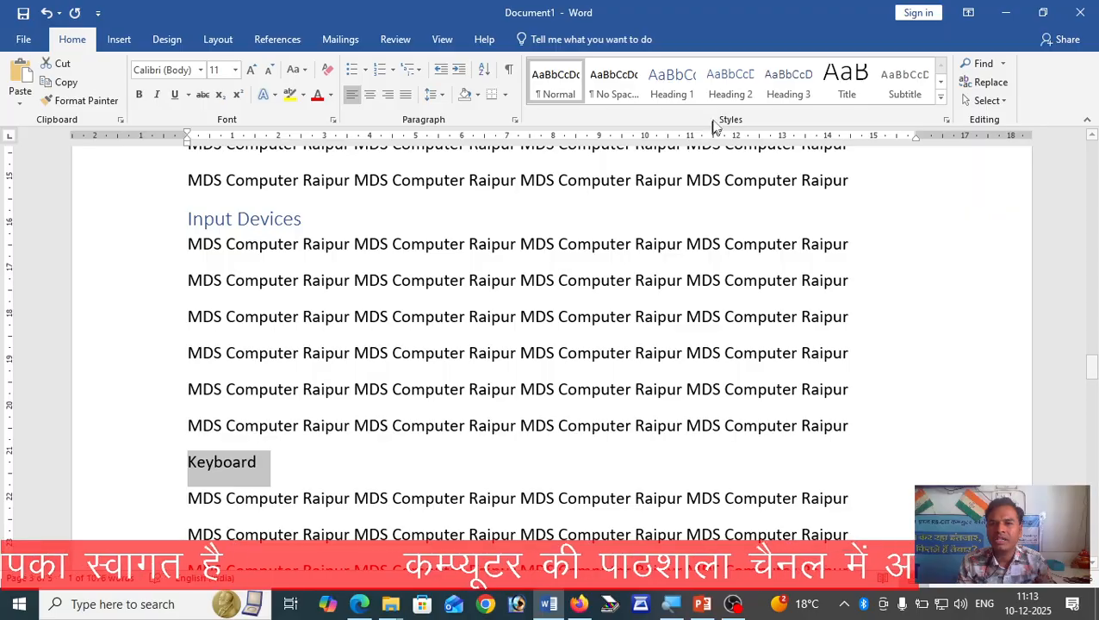
click(774, 89)
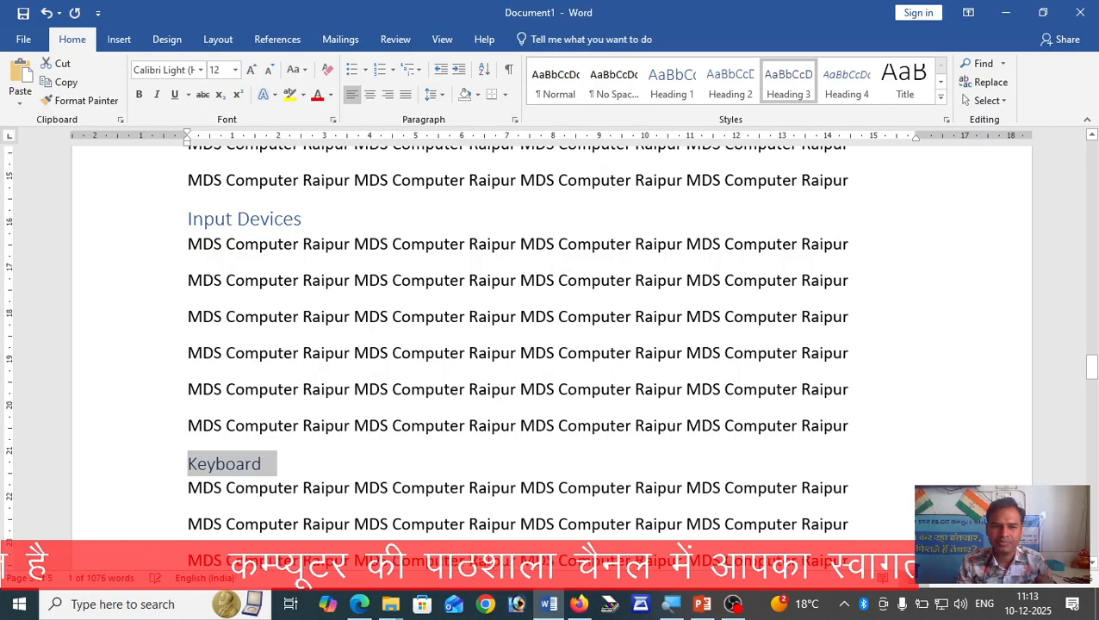
Insert a line reading "Mouse" after the second body line on page 4 and apply the Heading 3 style to it.
scroll(307, 387, down, 5)
scroll(233, 378, down, 6)
scroll(233, 378, up, 6)
scroll(223, 417, down, 6)
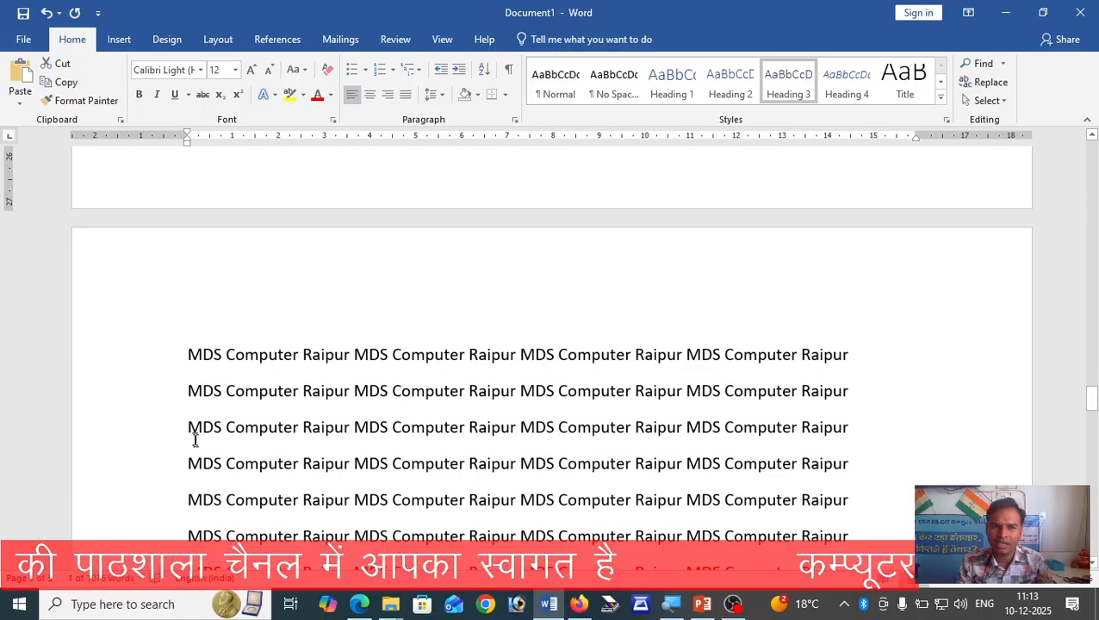
click(188, 426)
key(shift+End)
key(Delete)
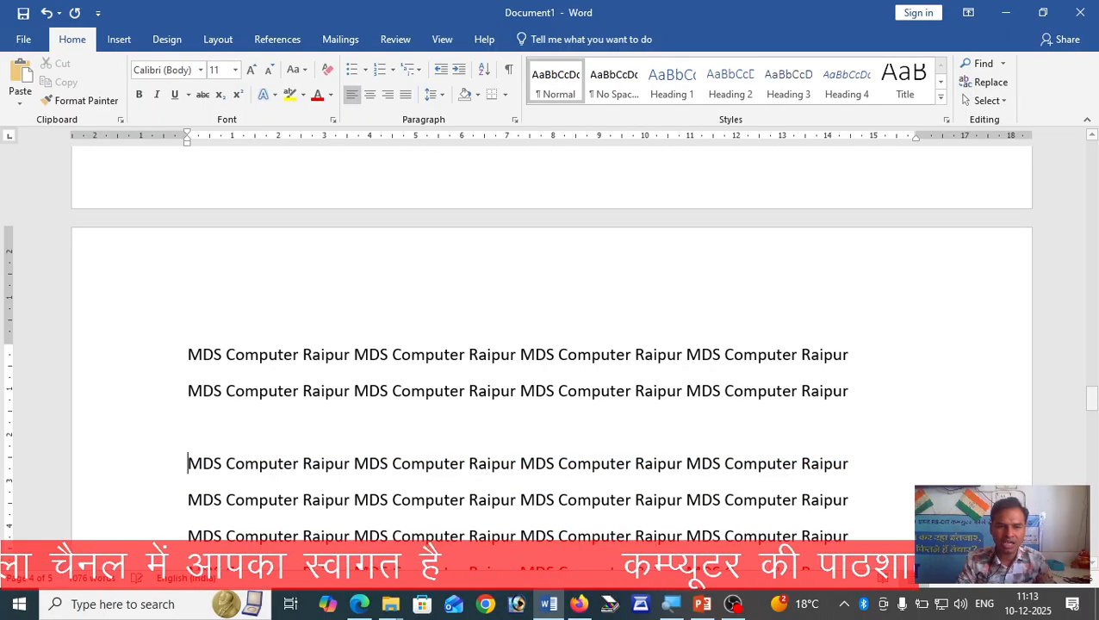
text(Mouse)
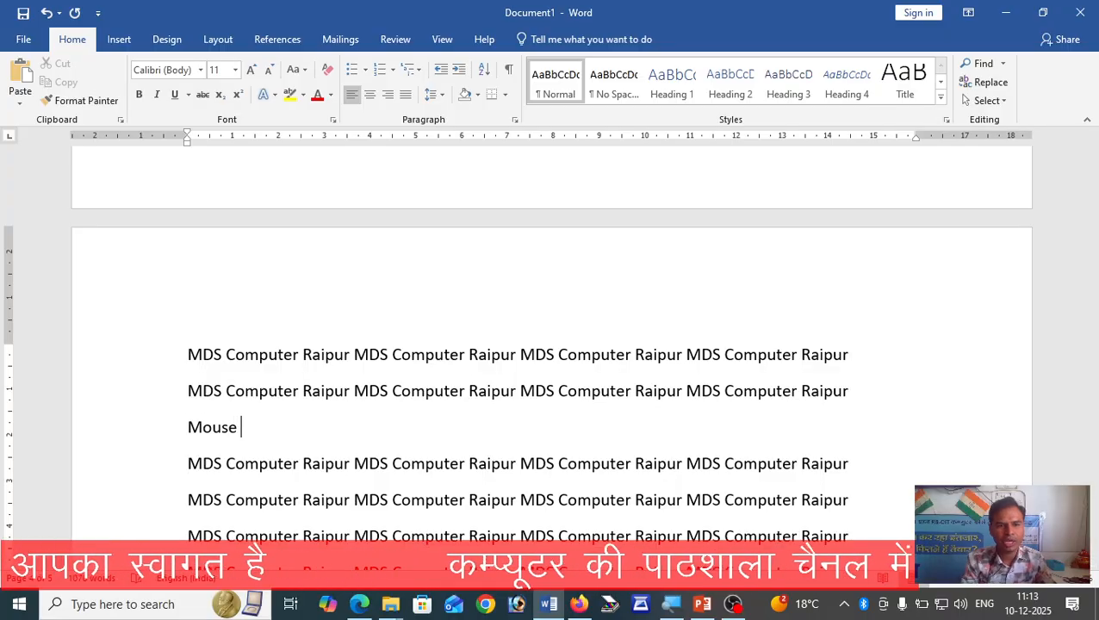
click(167, 436)
click(788, 84)
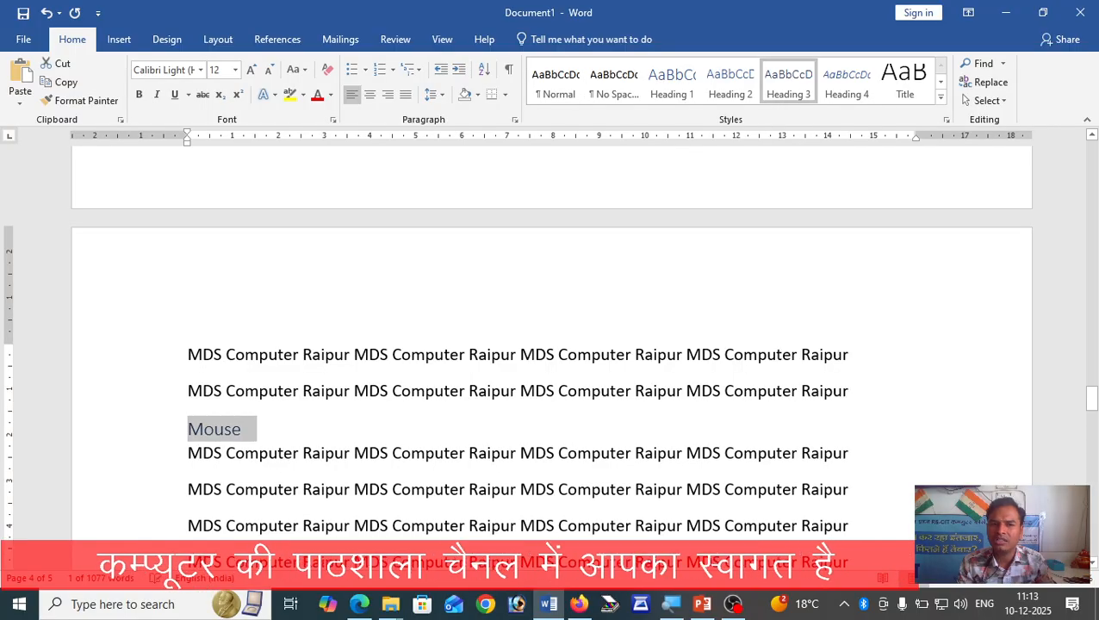
Insert a line reading "Light pen" after the seventh body line under "Mouse" and apply the Heading 3 style to it.
scroll(306, 392, down, 5)
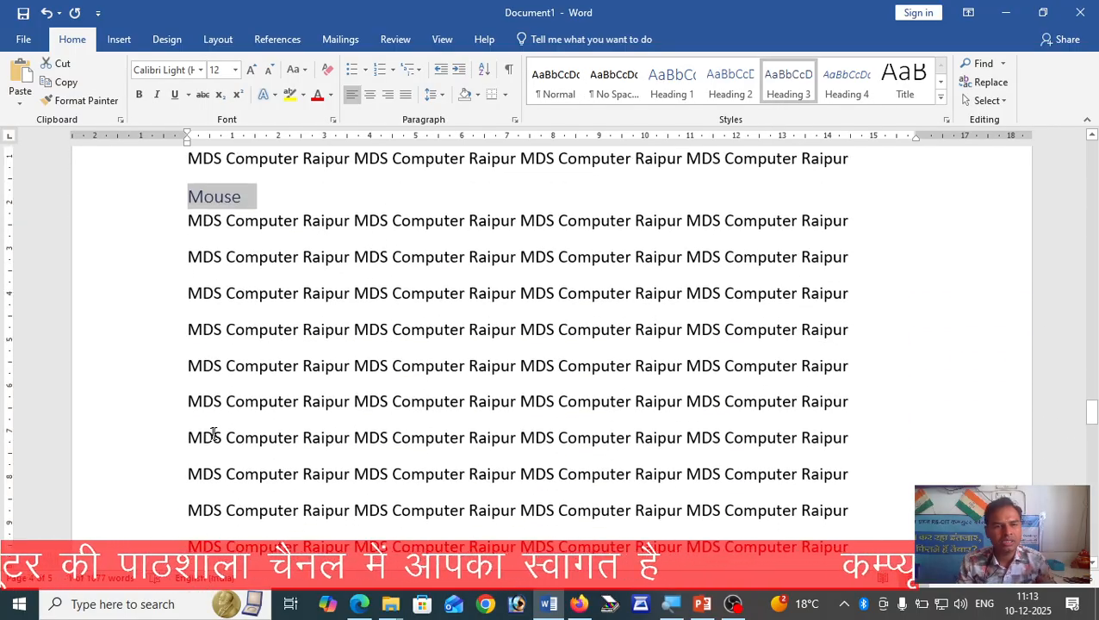
click(189, 474)
key(Return)
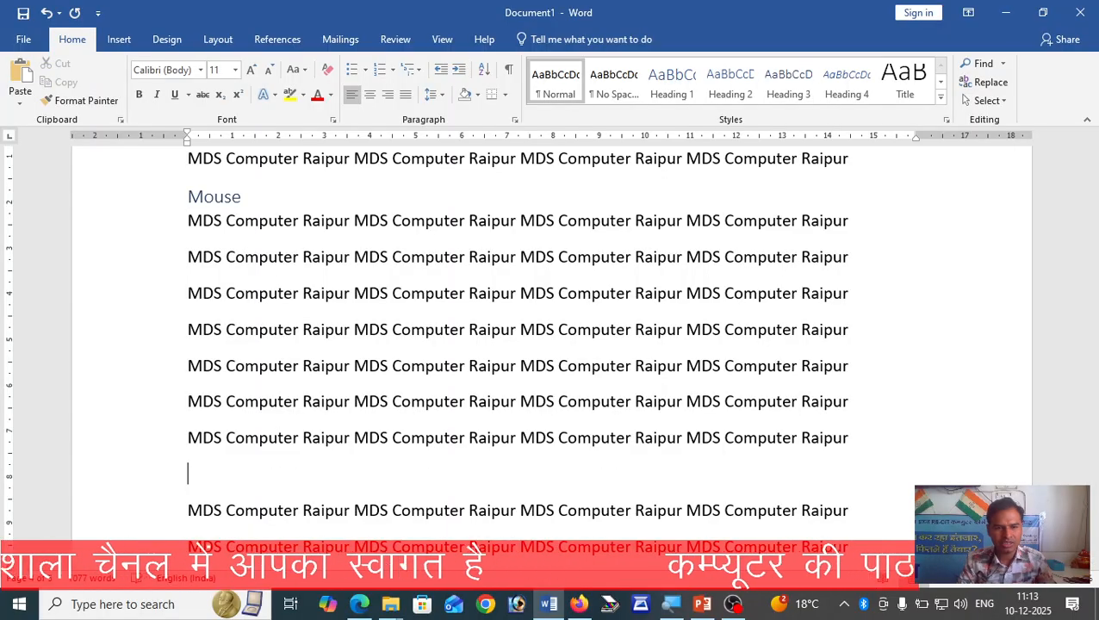
text(Ligh)
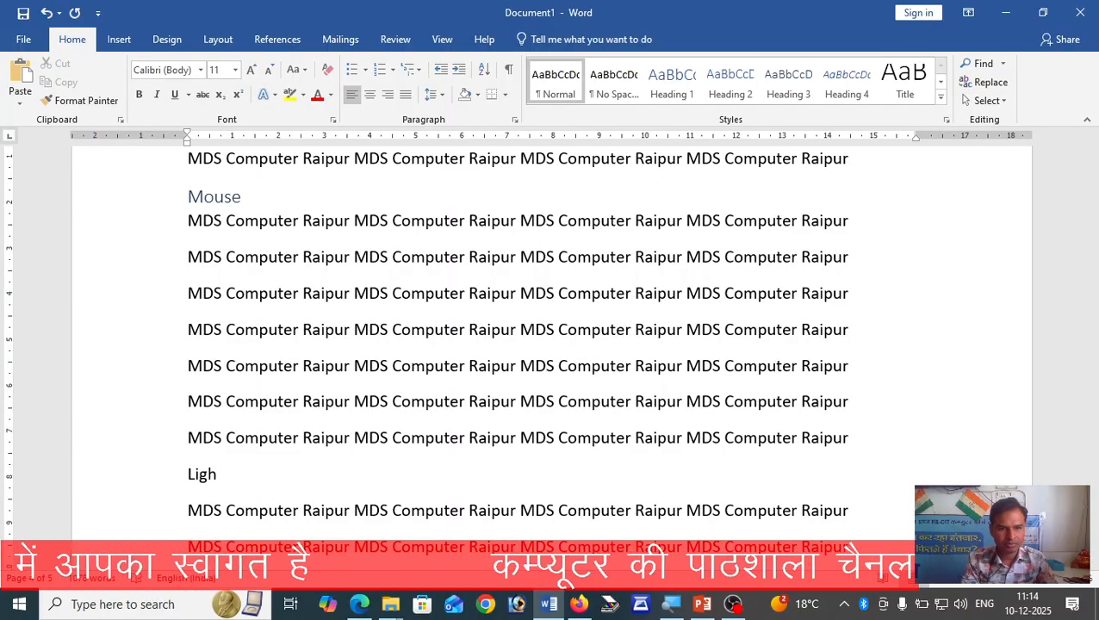
text(t pen)
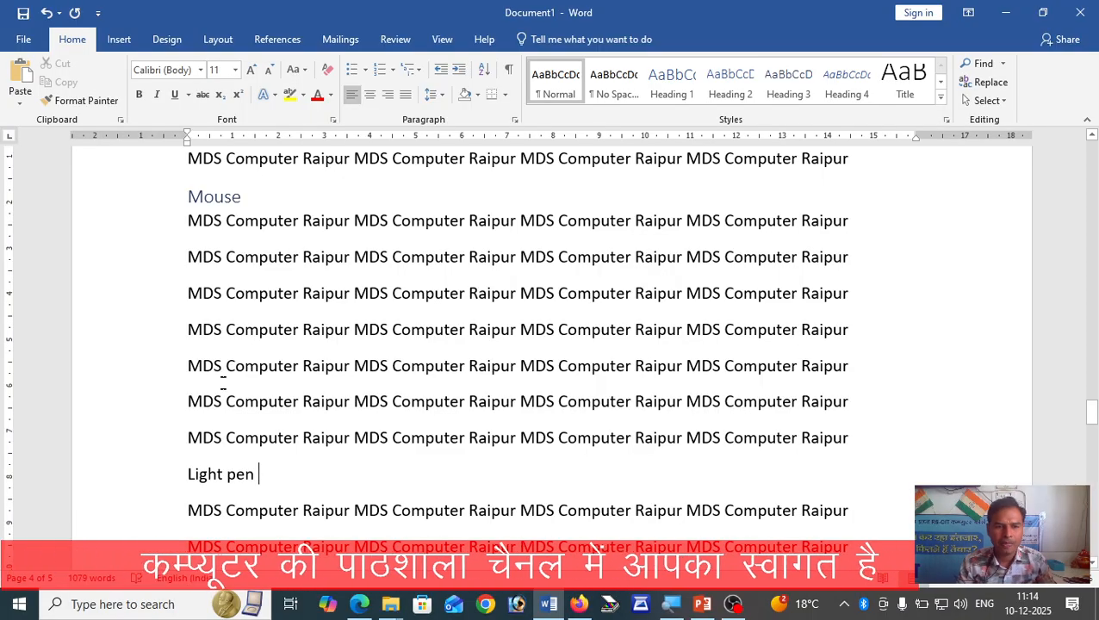
click(150, 474)
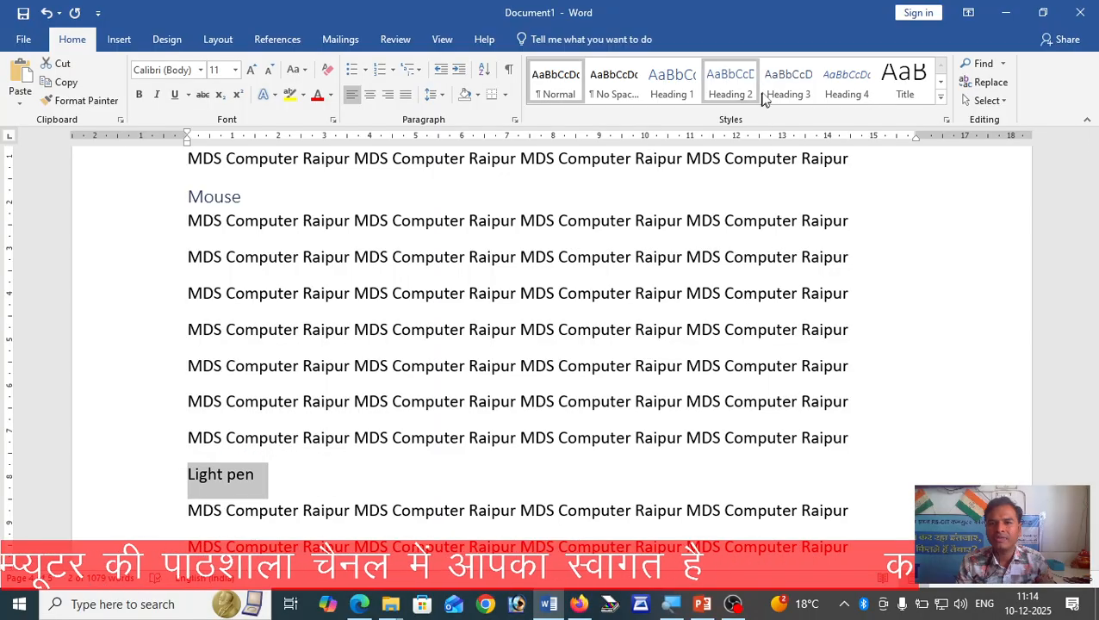
click(779, 83)
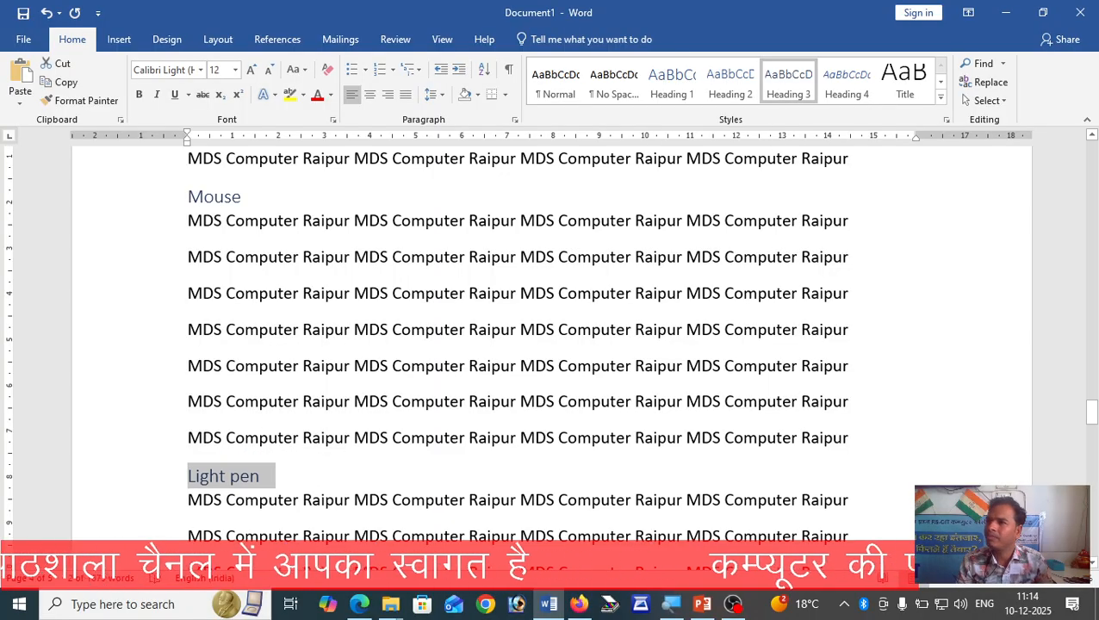
Insert a table of contents in the Automatic Table 1 format at the very beginning of the document.
scroll(552, 345, up, 15)
scroll(552, 345, up, 10)
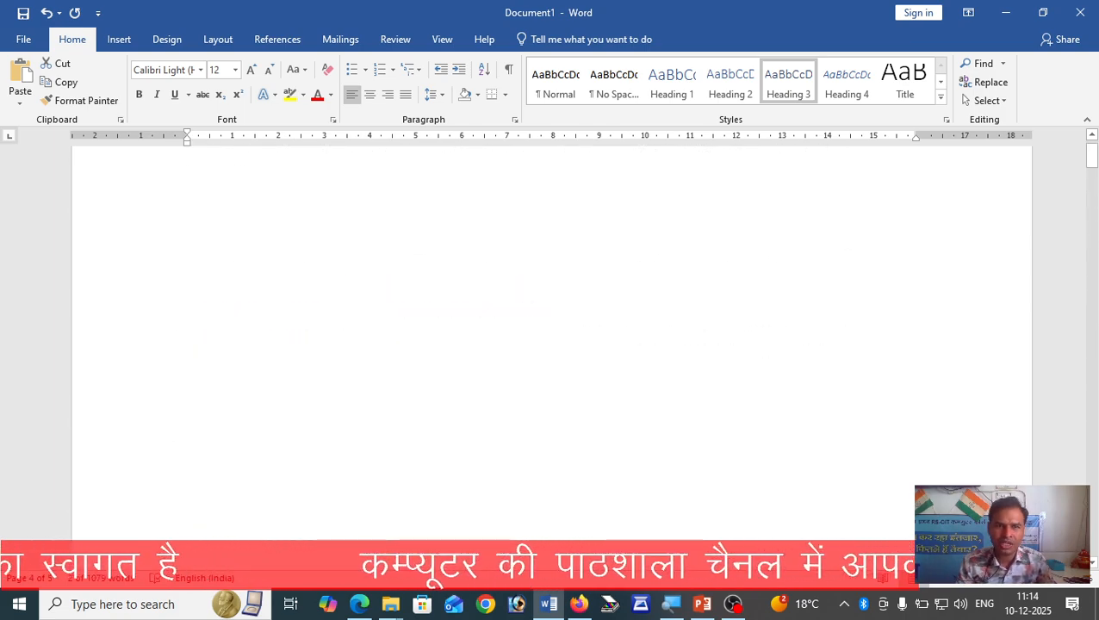
key(ctrl+Home)
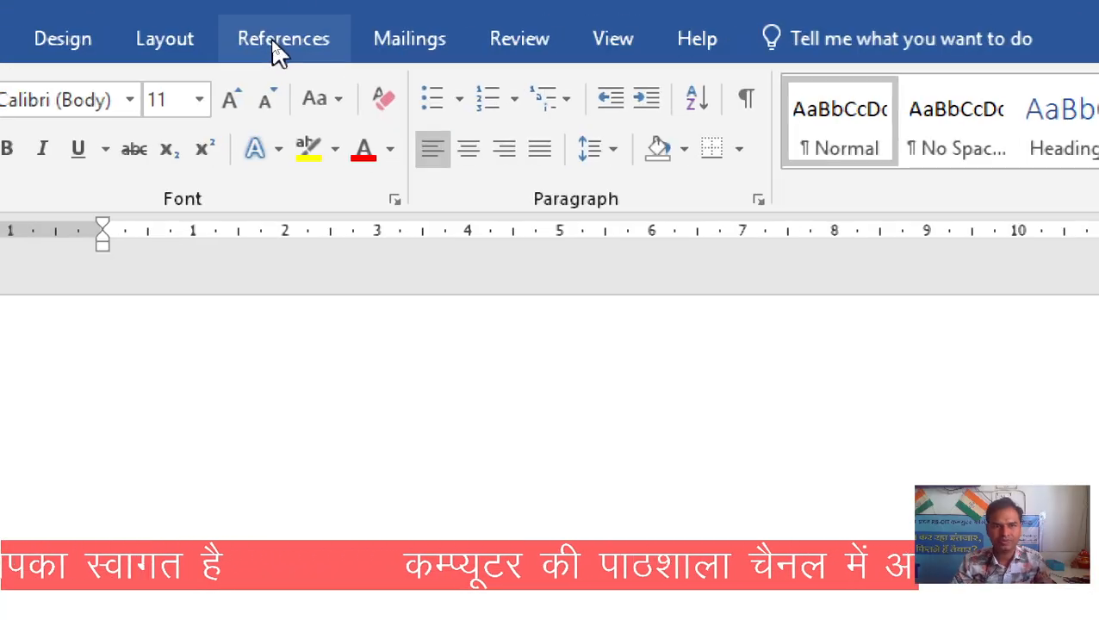
click(274, 42)
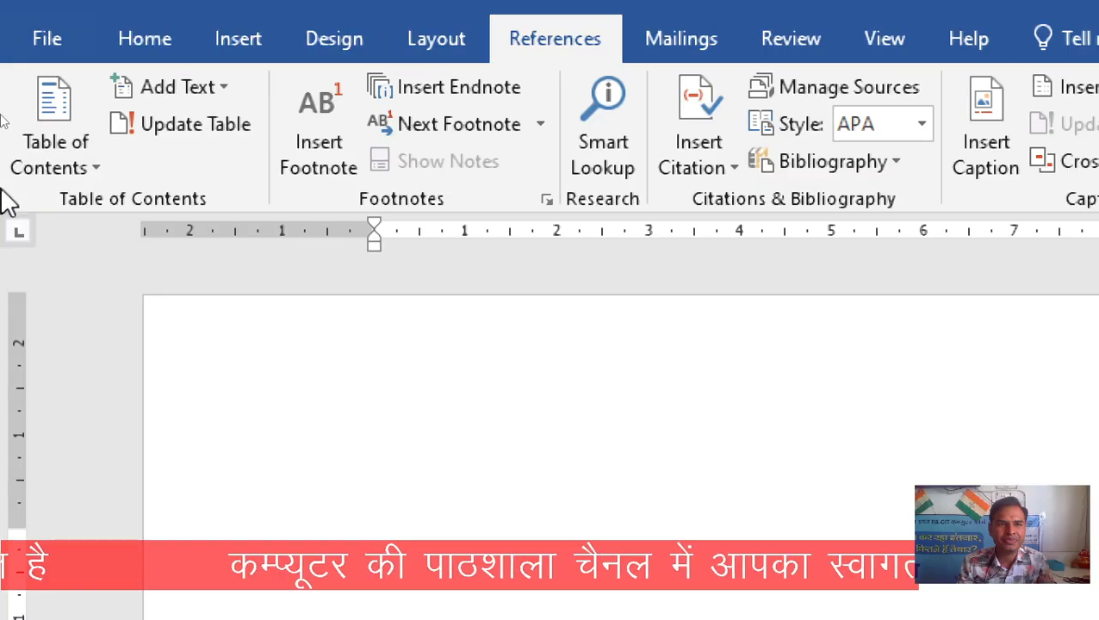
click(72, 171)
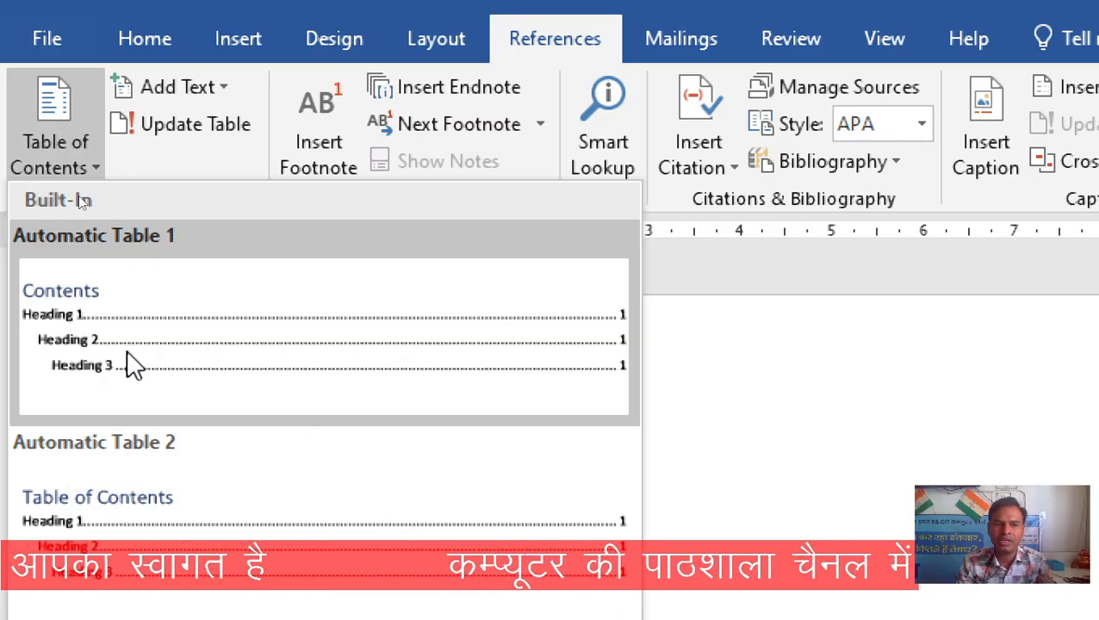
click(163, 363)
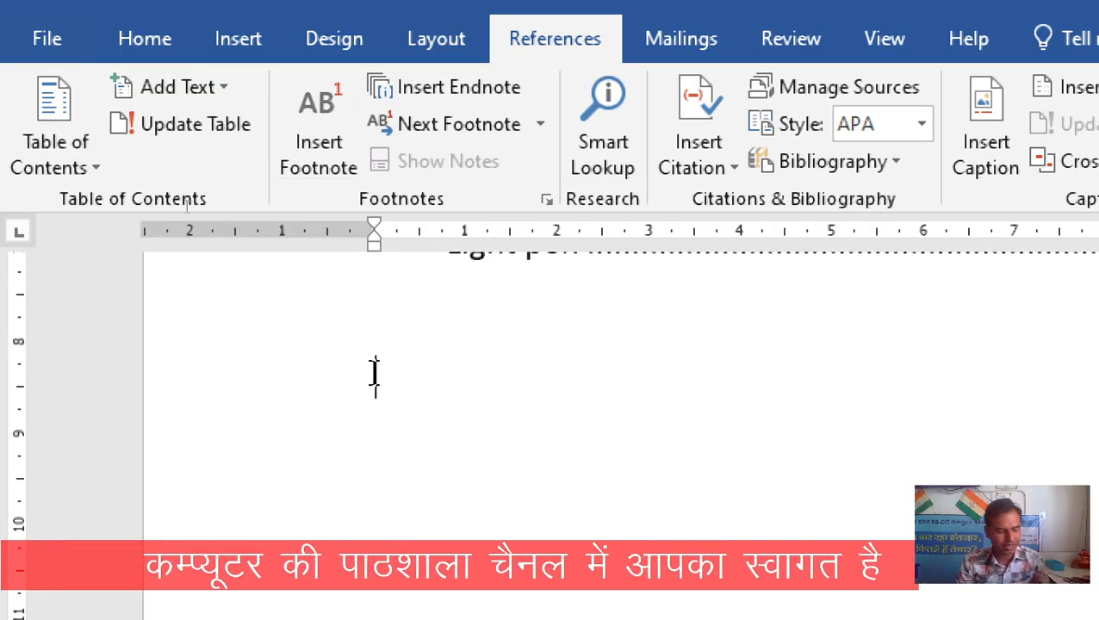
Review the table of contents on page 1 and follow its "Lesson 2 Computer System" entry to the heading.
scroll(374, 372, up, 3)
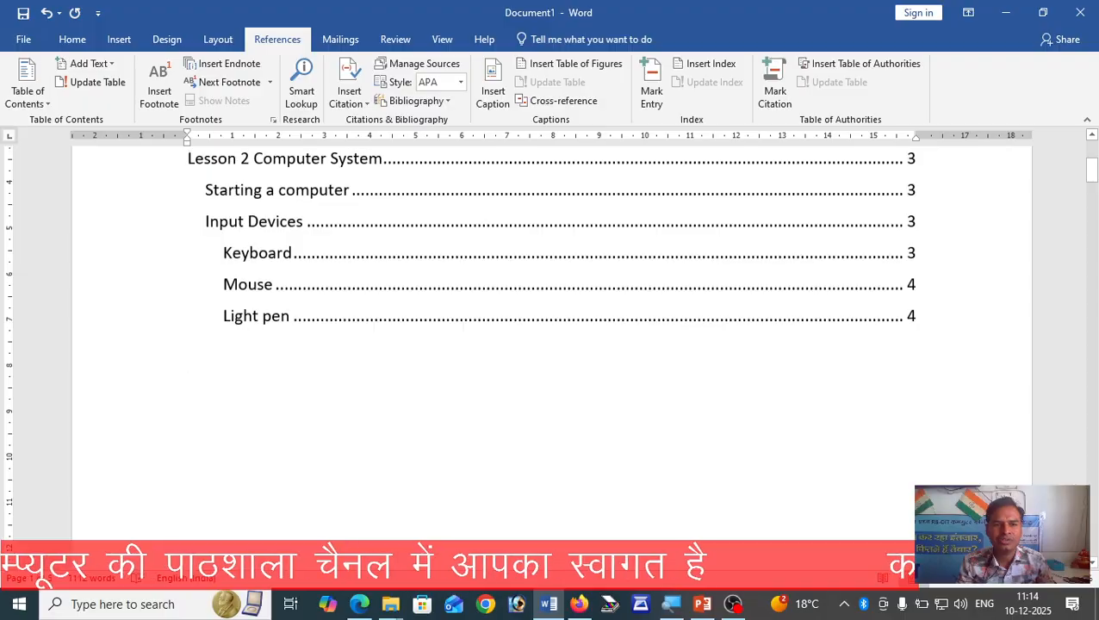
scroll(551, 344, up, 4)
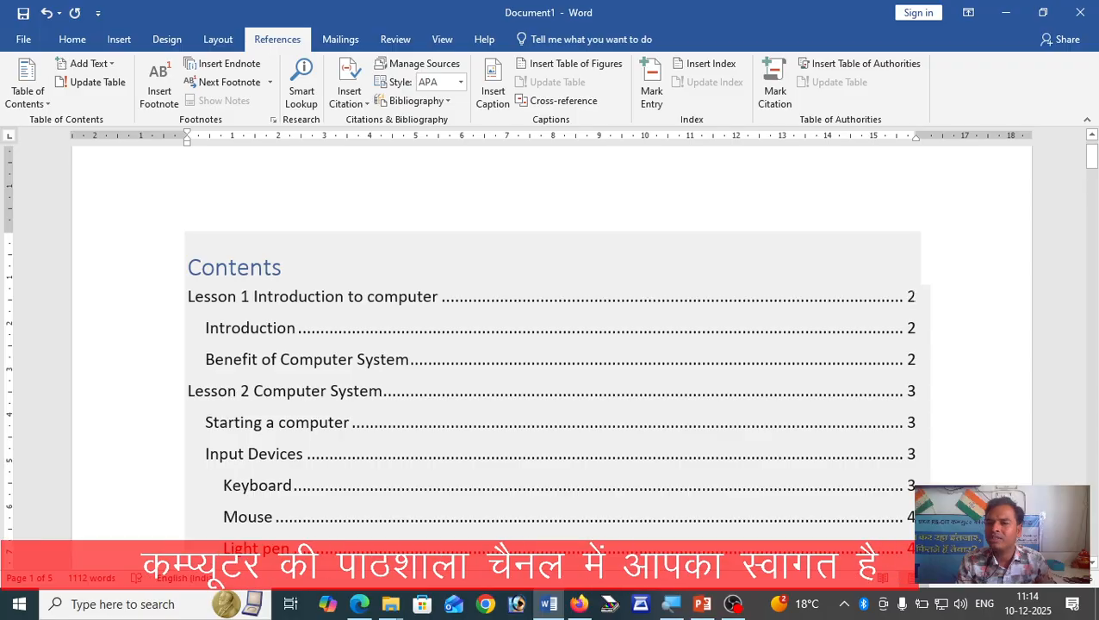
scroll(355, 279, down, 1)
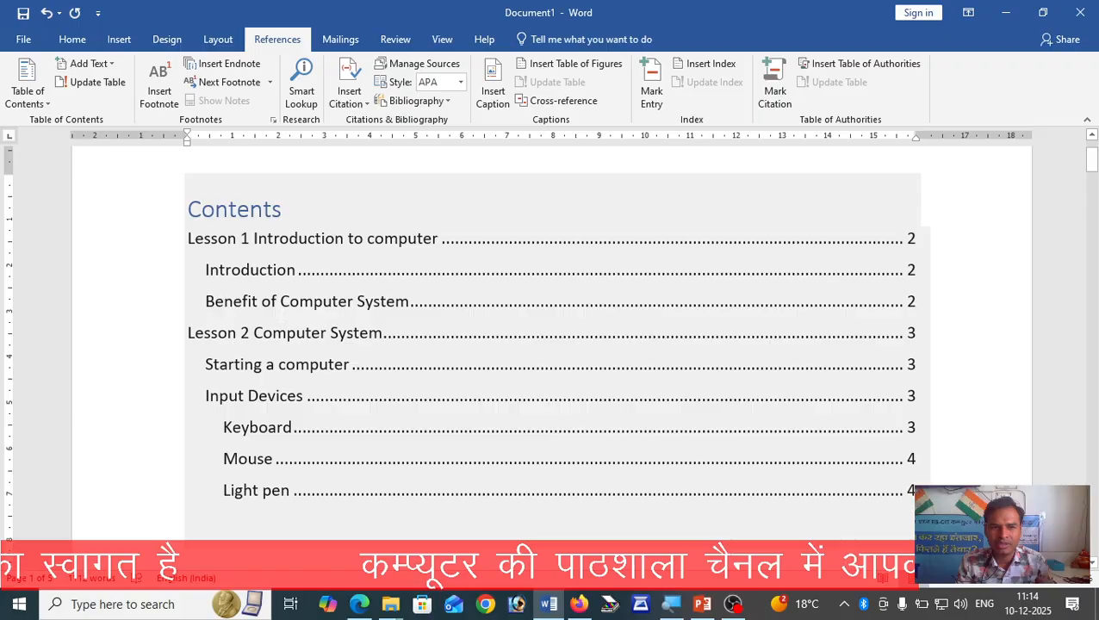
scroll(224, 233, down, 1)
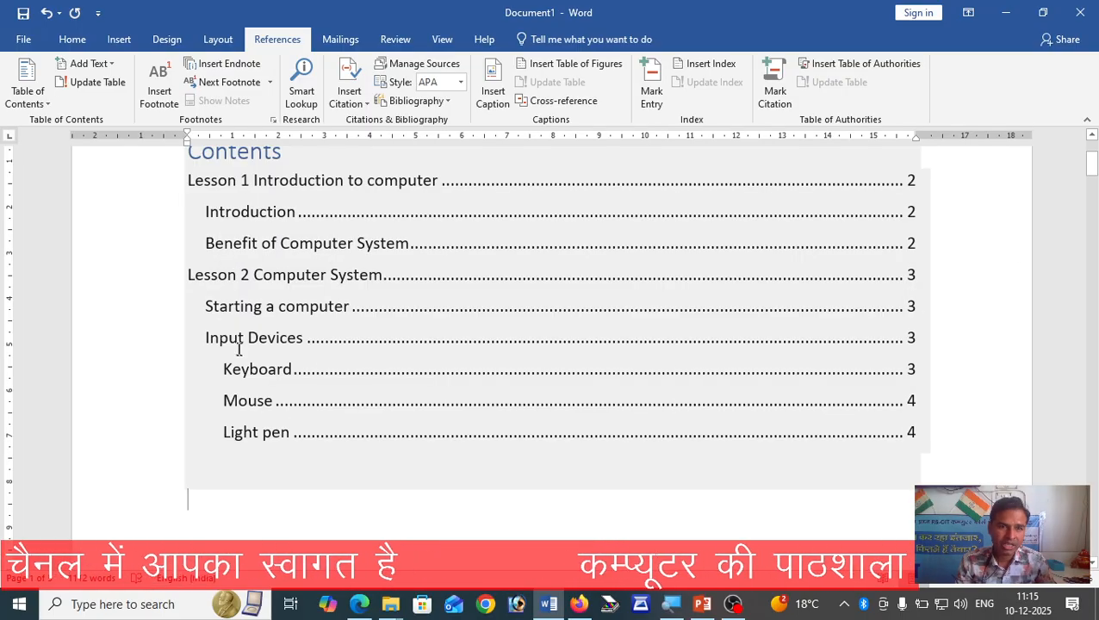
key(ctrl+End)
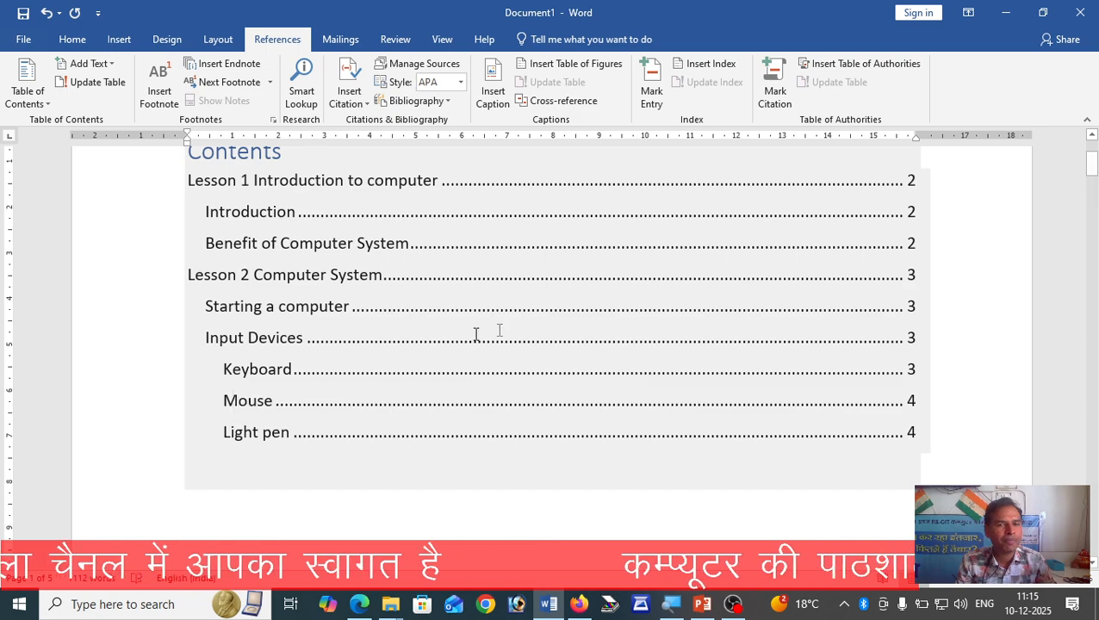
click(792, 272)
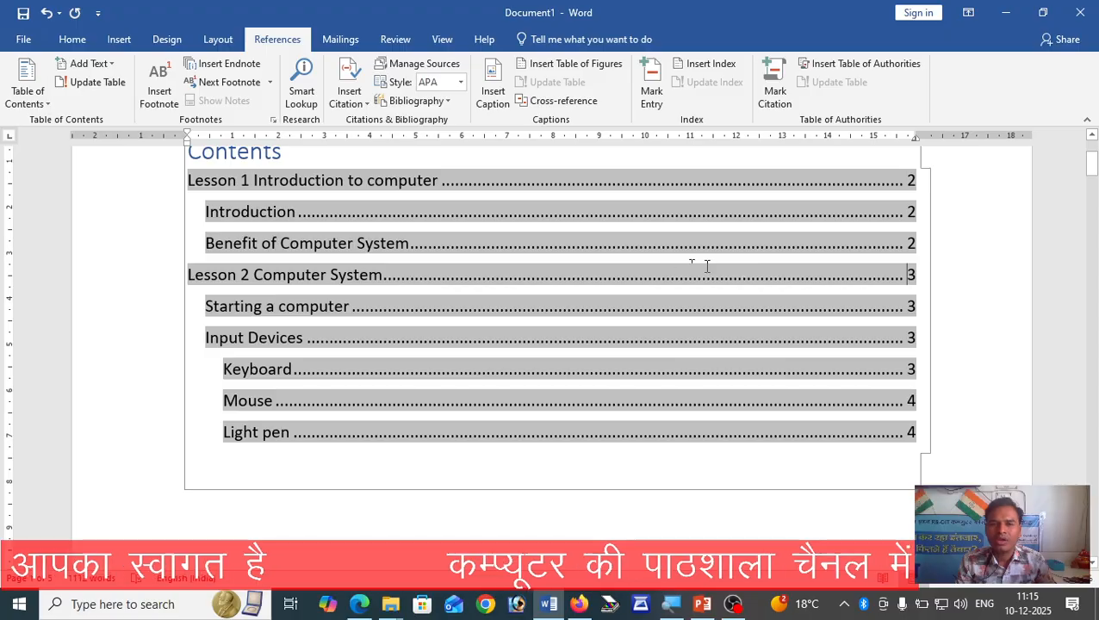
scroll(676, 261, up, 1)
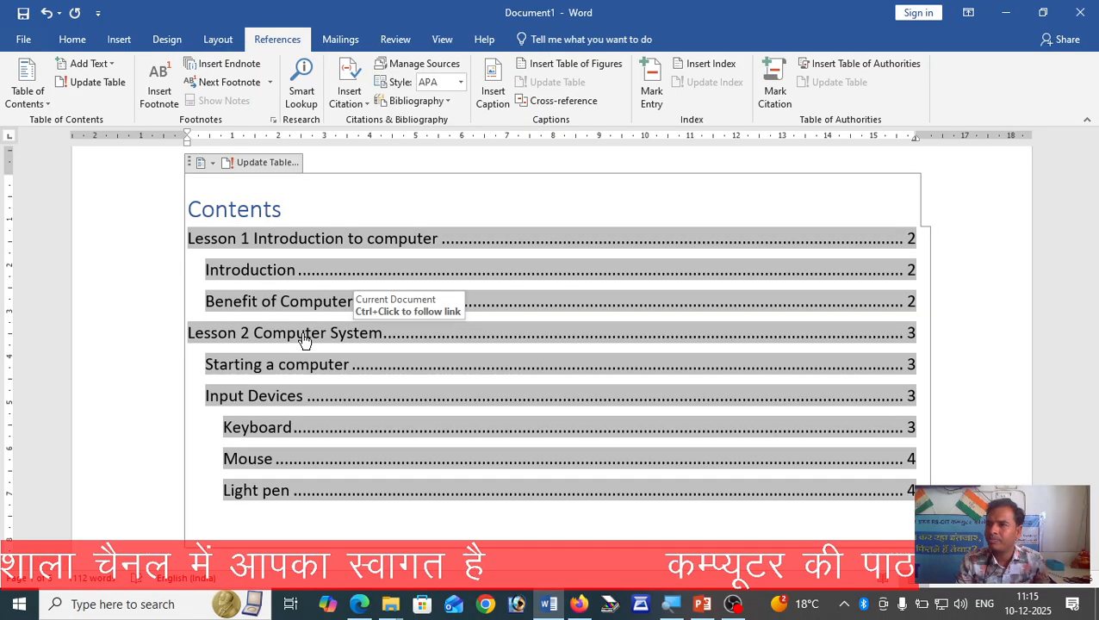
ctrl+click(304, 340)
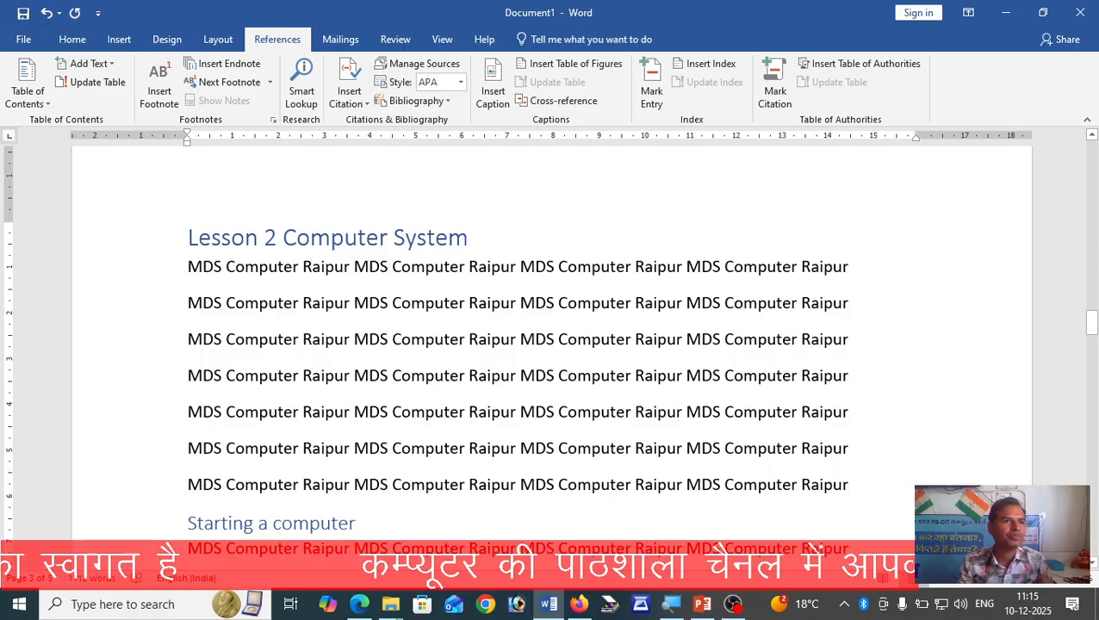
Return to the table of contents on page 1 and follow its "Light pen" entry to that part of the document.
scroll(551, 327, up, 20)
scroll(258, 308, up, 10)
scroll(258, 308, down, 5)
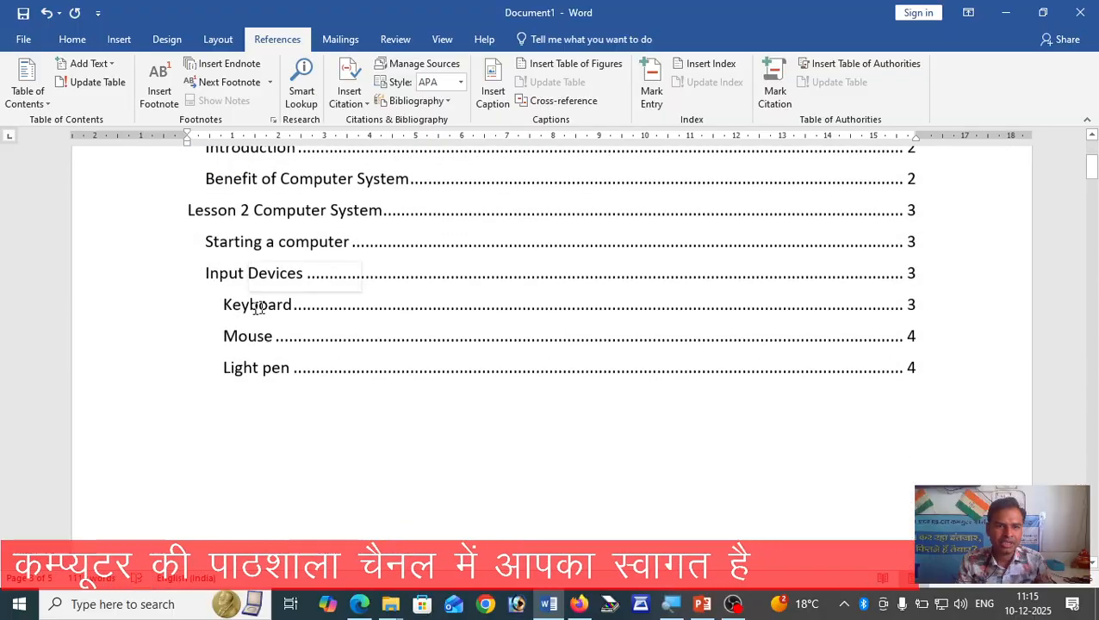
click(269, 394)
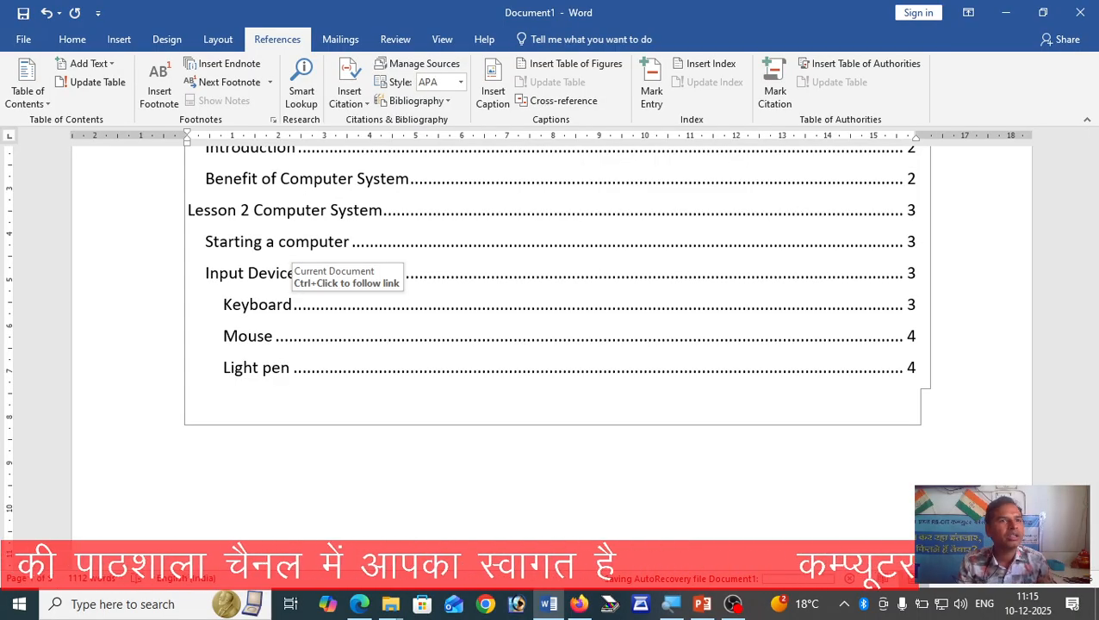
scroll(551, 285, down, 5)
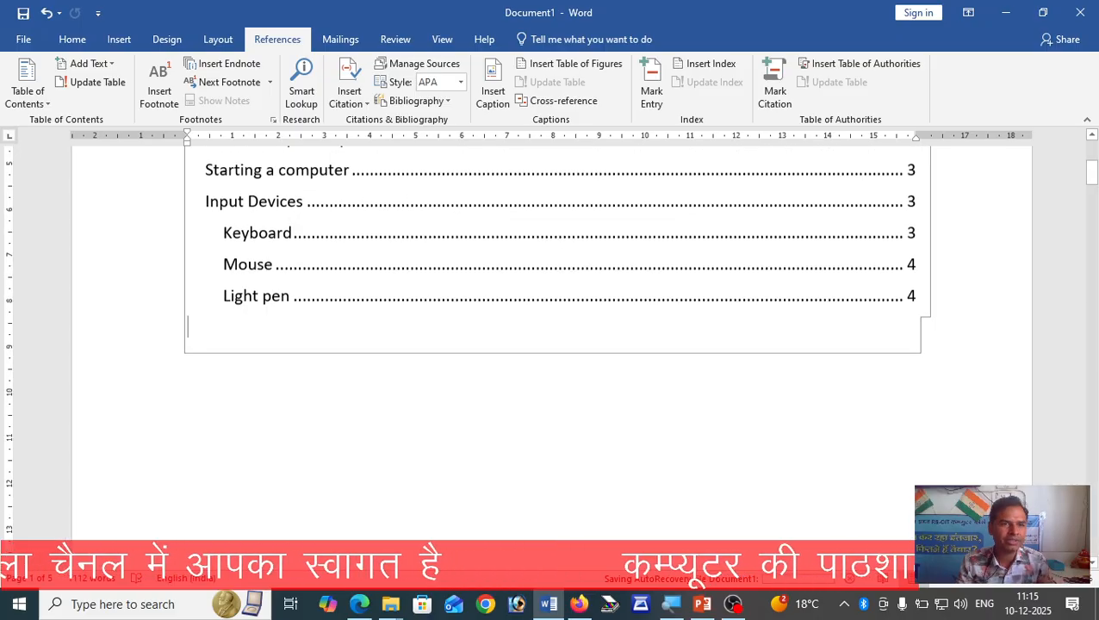
scroll(552, 284, up, 2)
scroll(237, 237, up, 2)
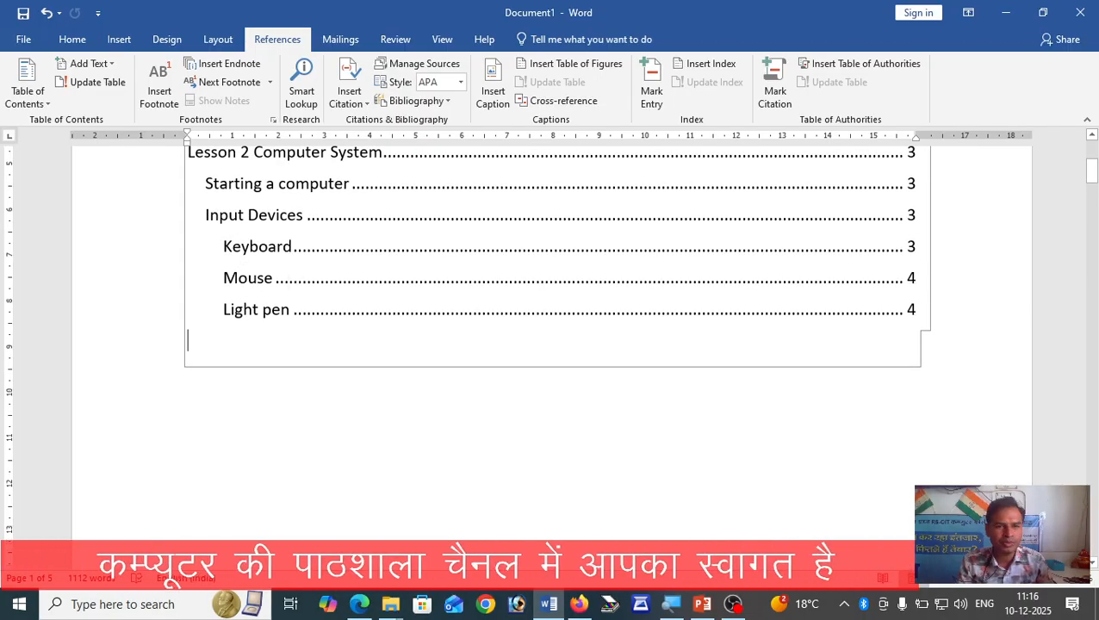
click(244, 308)
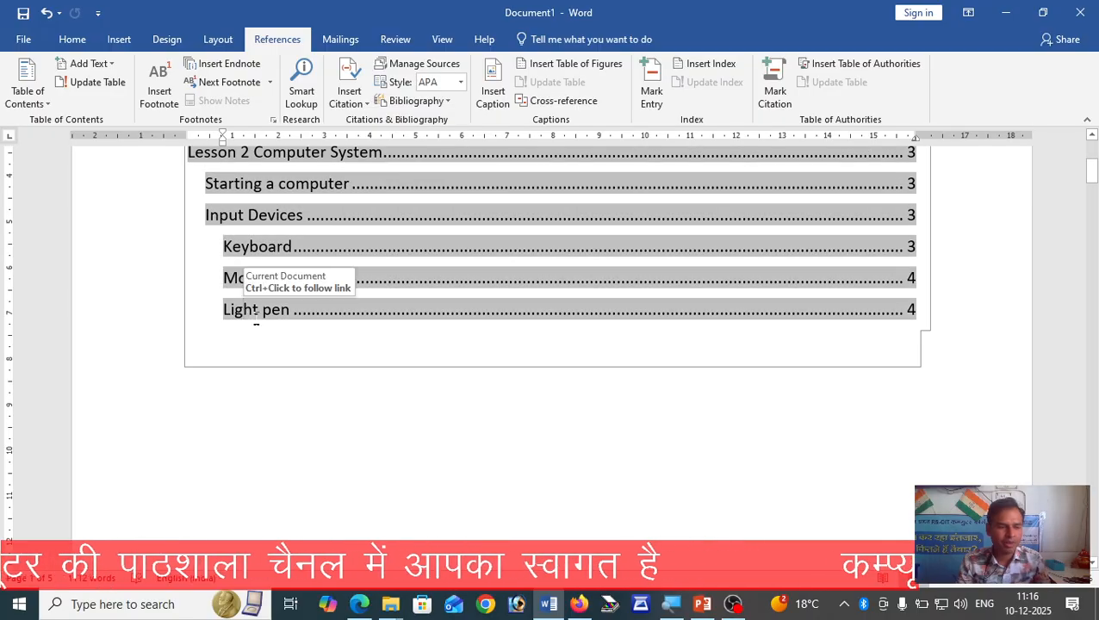
ctrl+click(252, 312)
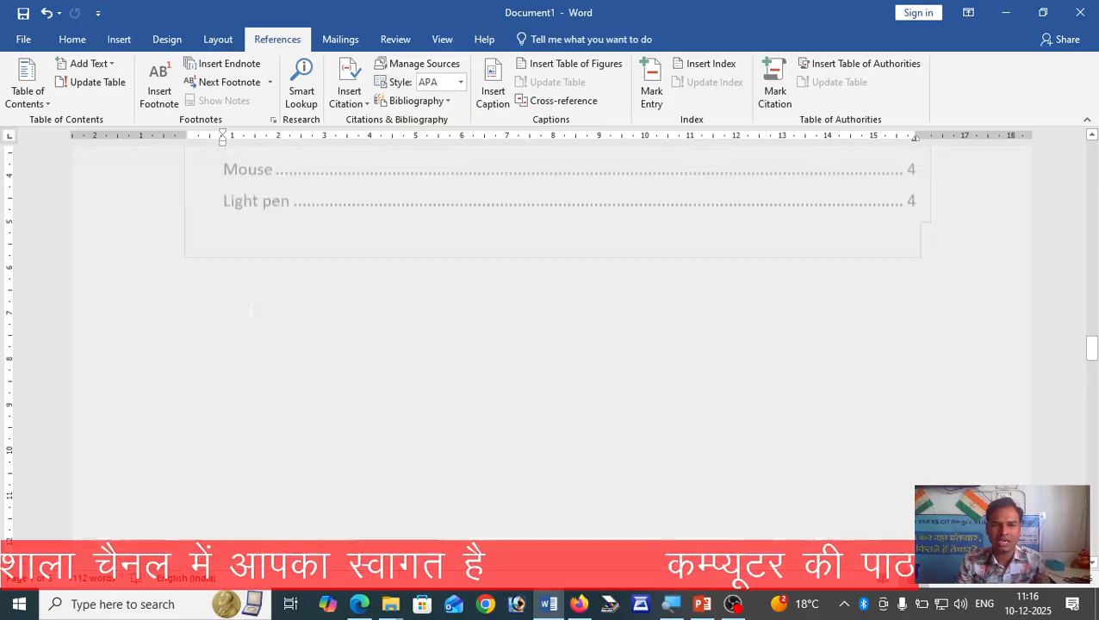
scroll(161, 445, down, 10)
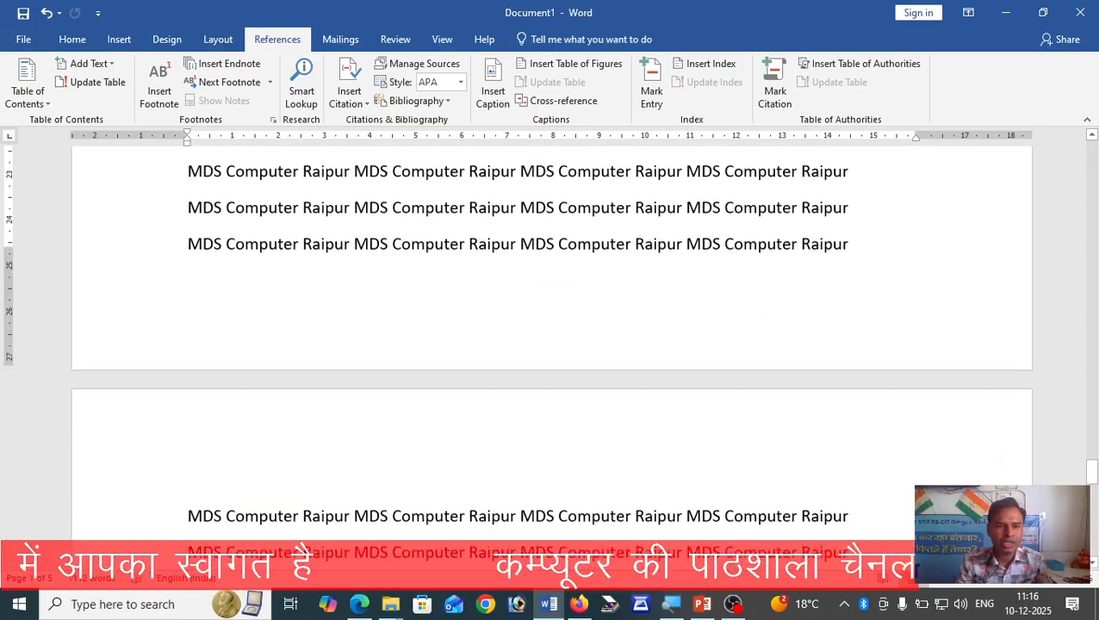
Copy a "MDS Computer Raipur" body line on page 5 and paste it repeatedly to extend the text to seven lines.
scroll(161, 445, down, 3)
click(144, 321)
key(ctrl+c)
key(ctrl+v)
key(ctrl+v)
key(ctrl+v)
key(ctrl+v)
key(ctrl+v)
key(ctrl+v)
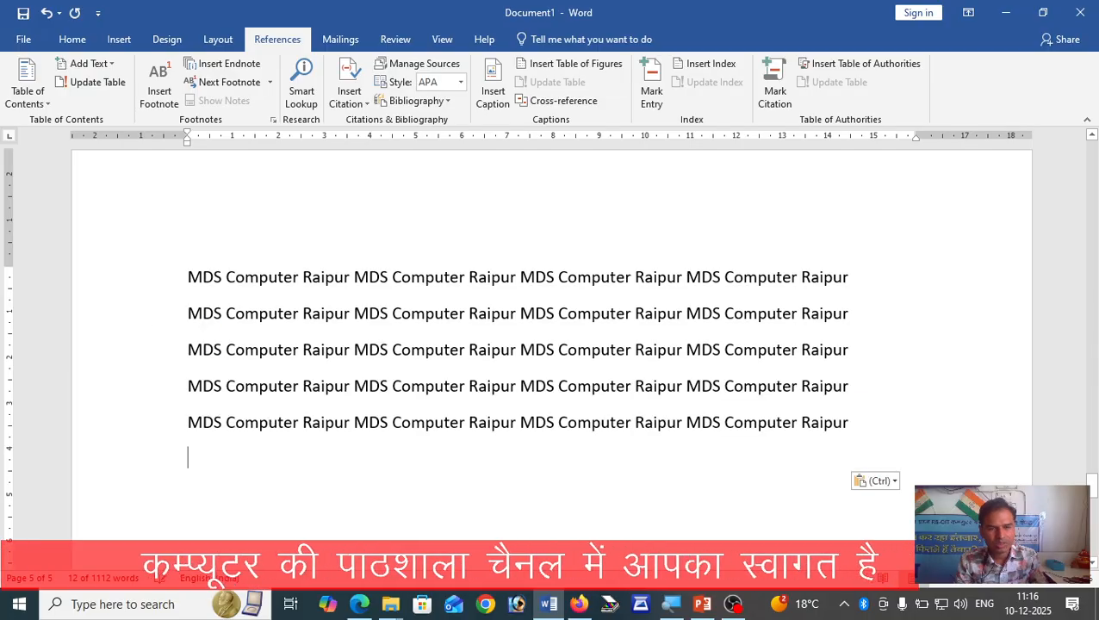
Insert the line "Lesson 3 Exploring your Computer" above the body text on page 5 and apply the Heading 1 style to it.
key(Return)
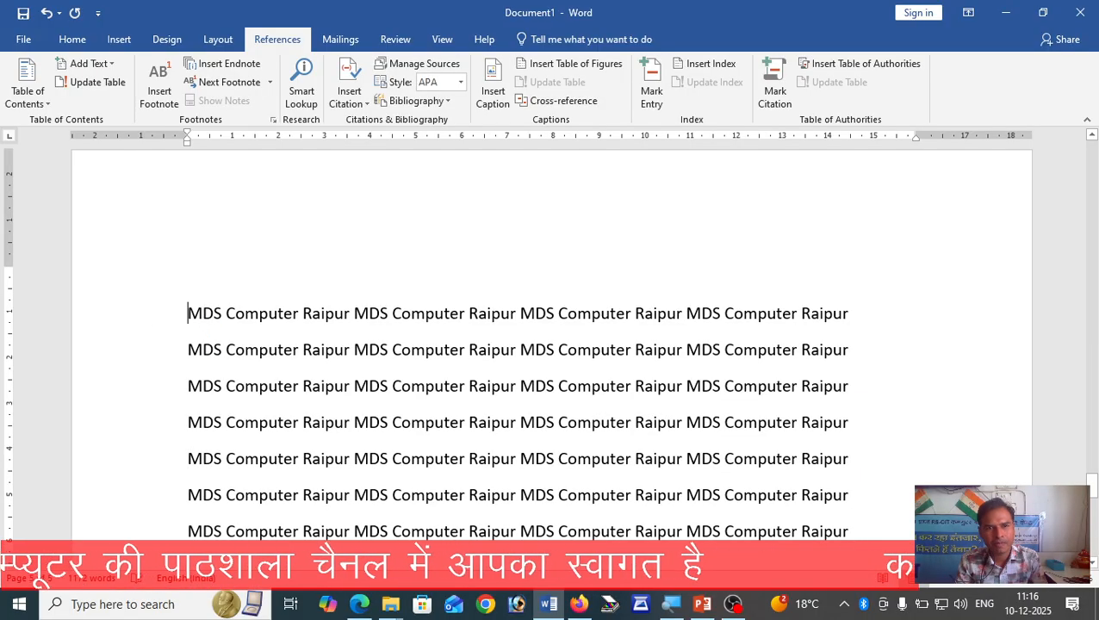
text(Lesso)
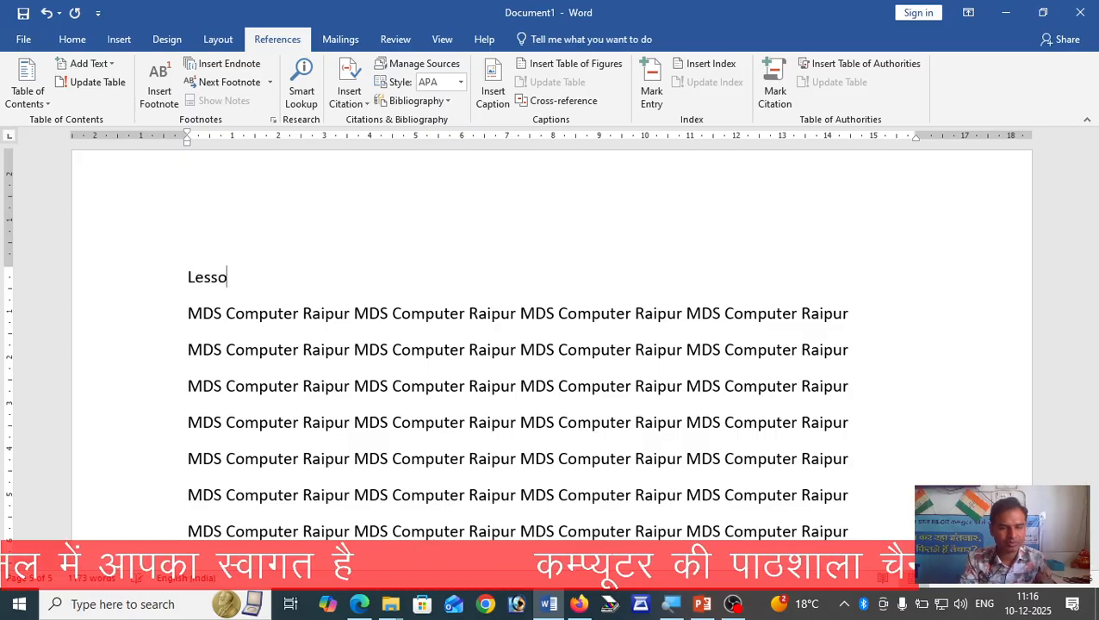
text(n 3)
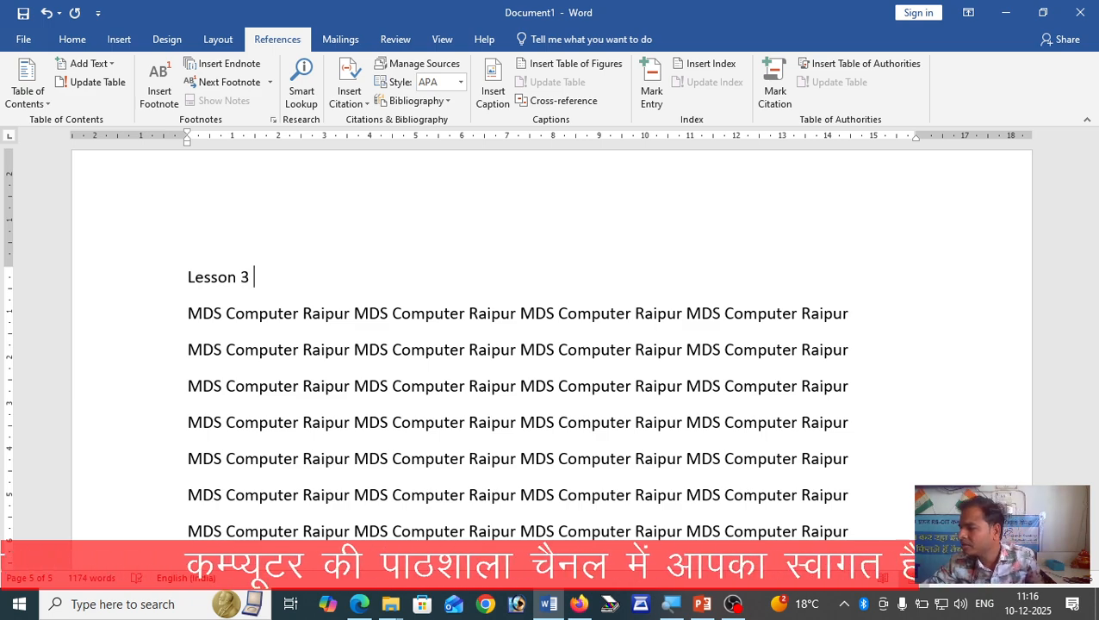
text( Exploring )
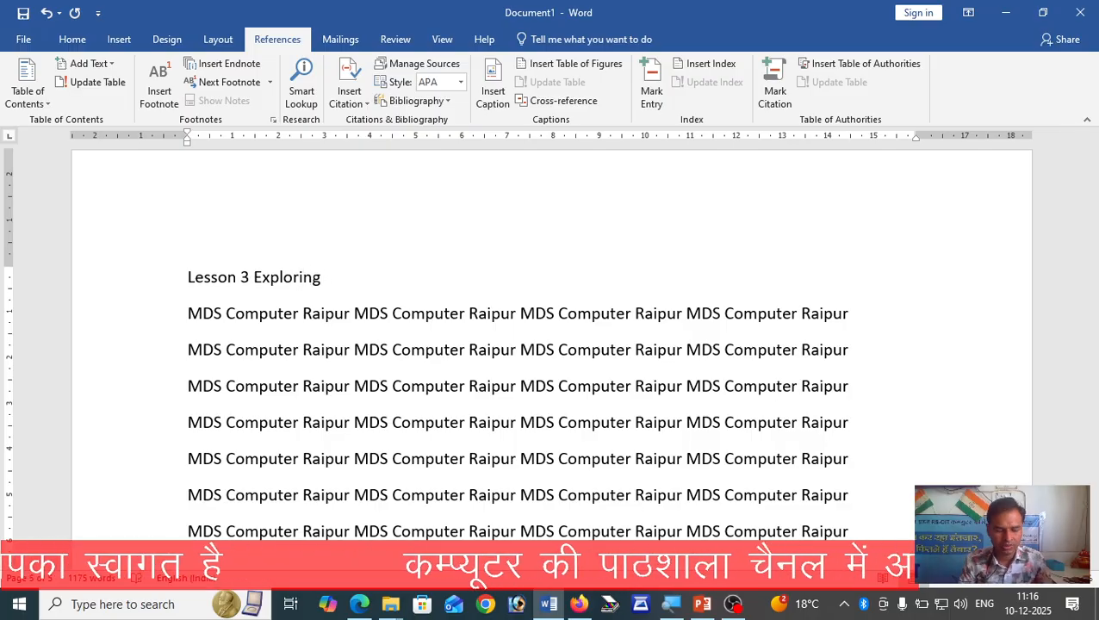
text(yo)
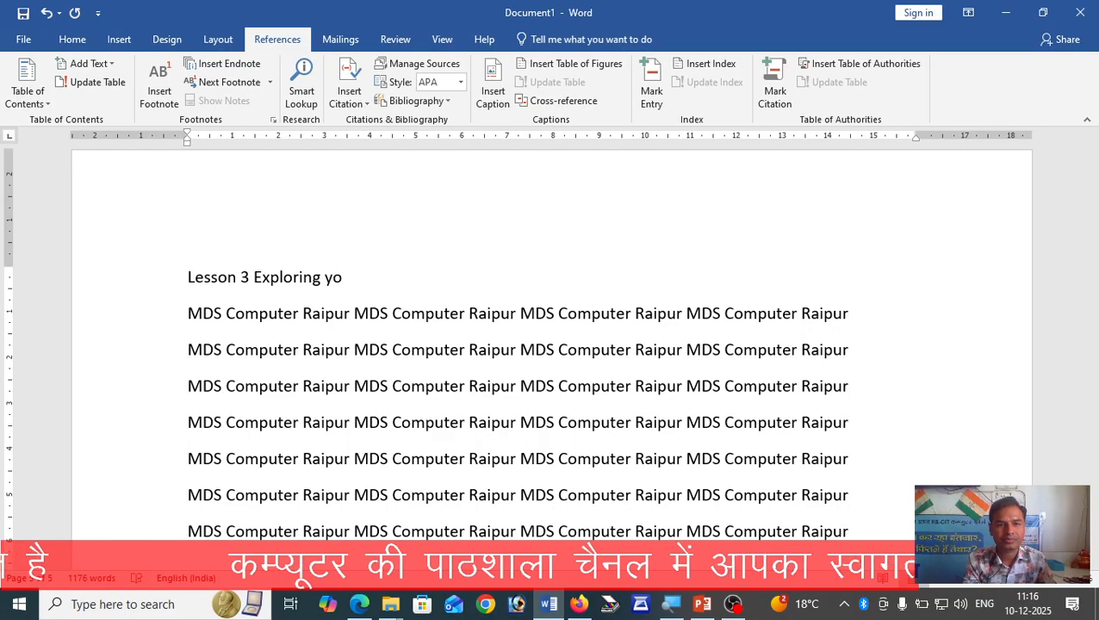
text(ur Computer)
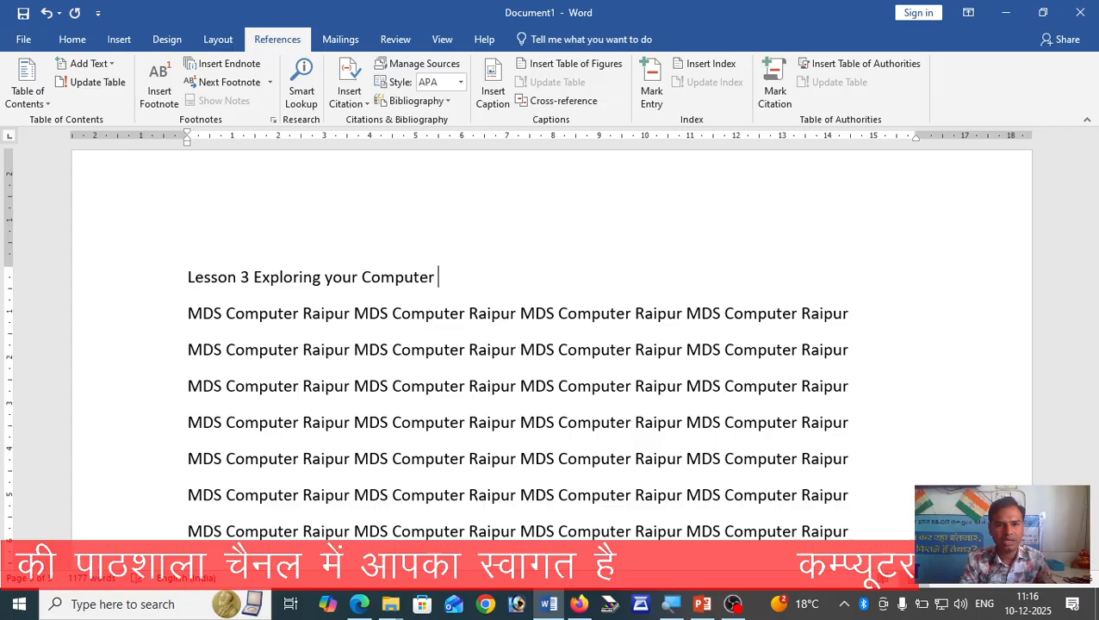
click(155, 282)
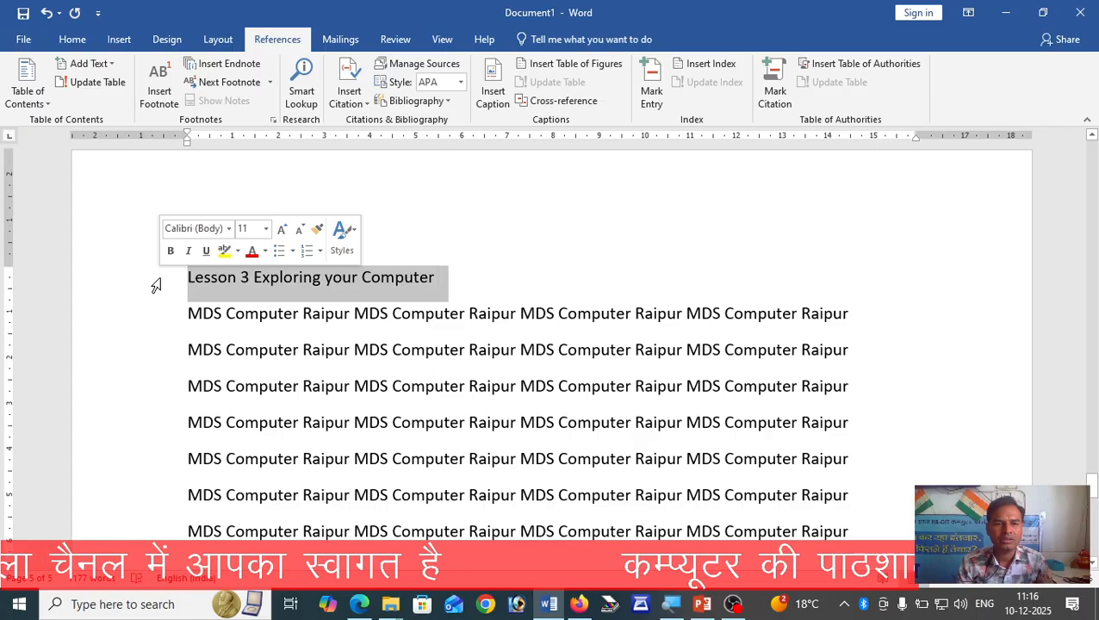
click(74, 40)
click(672, 82)
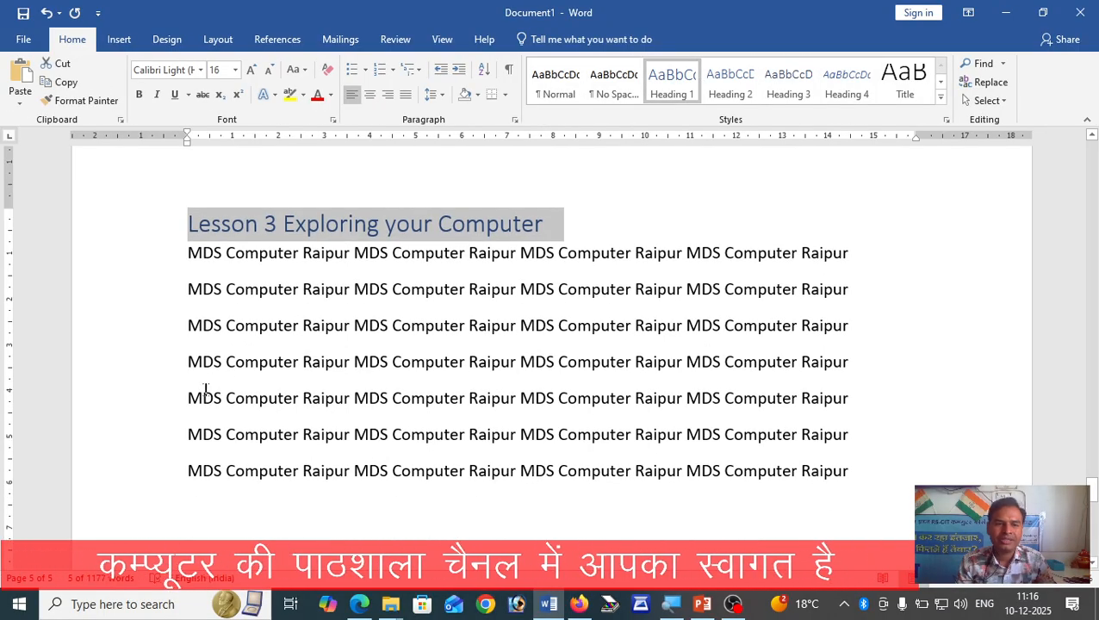
Insert a line reading "OS" after the fourth body line under the Lesson 3 heading and apply the Heading 2 style to it.
click(187, 398)
key(Return)
key(Up)
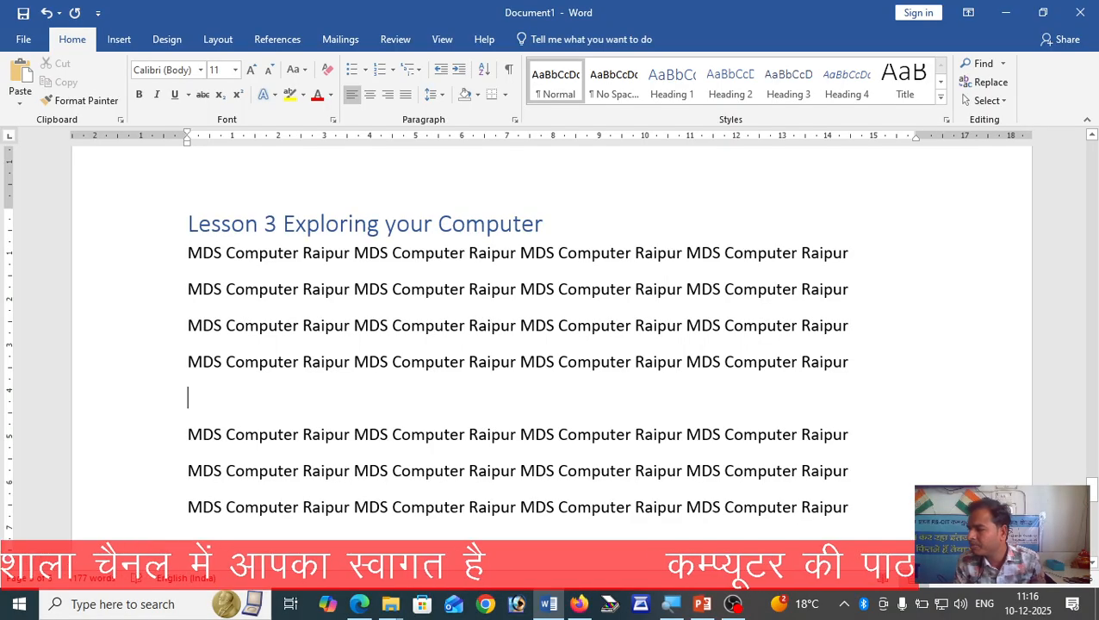
text(OS)
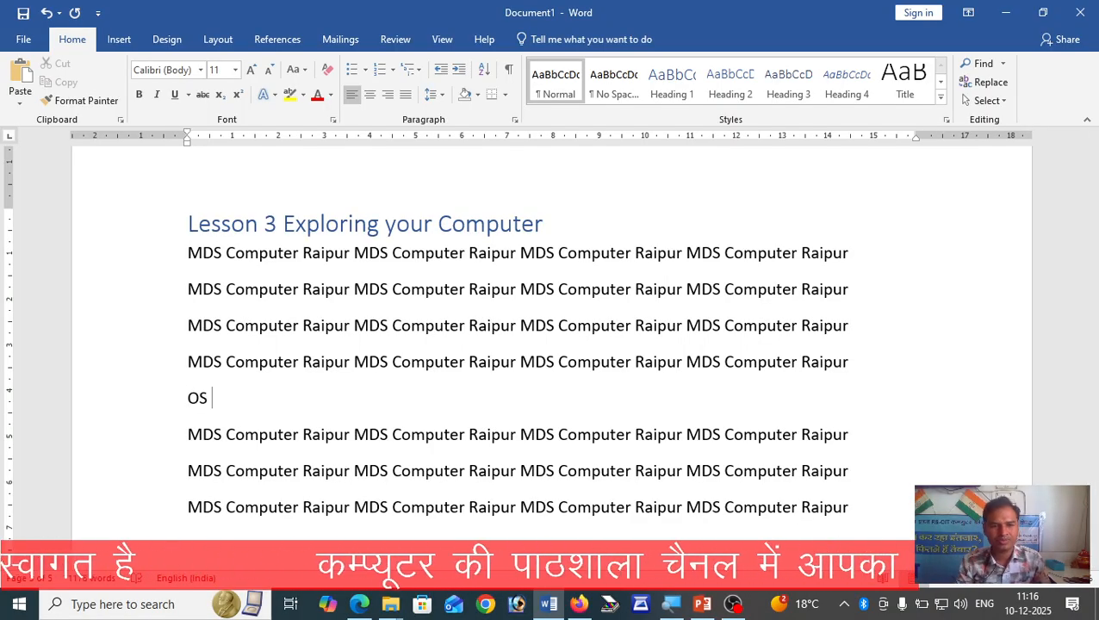
click(150, 400)
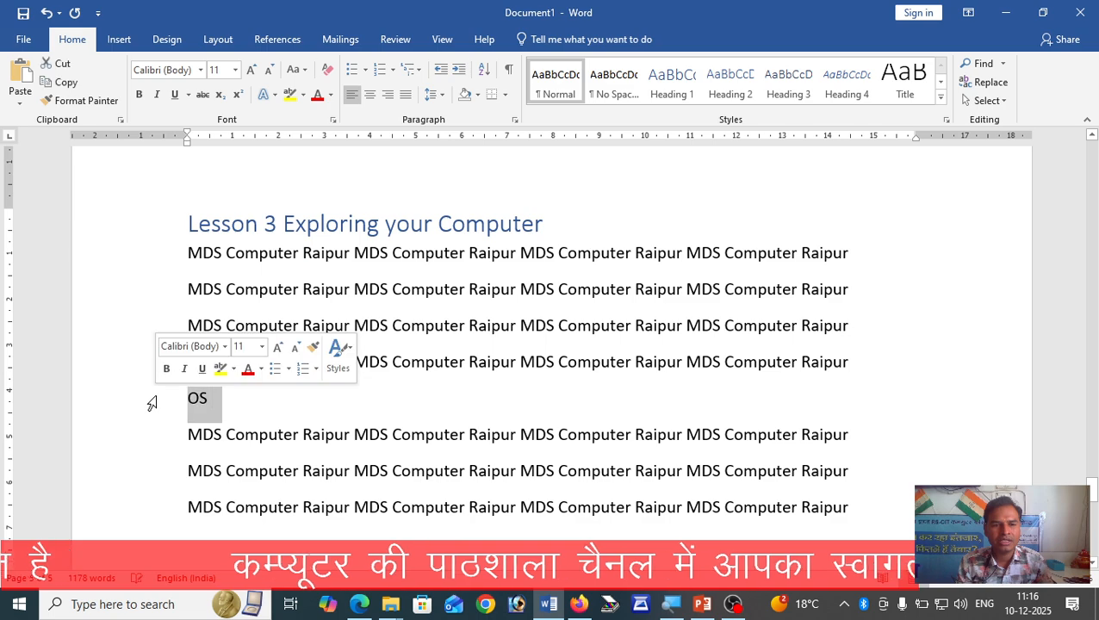
click(749, 98)
Update the entire table of contents on page 1 to include the new headings.
scroll(552, 345, up, 15)
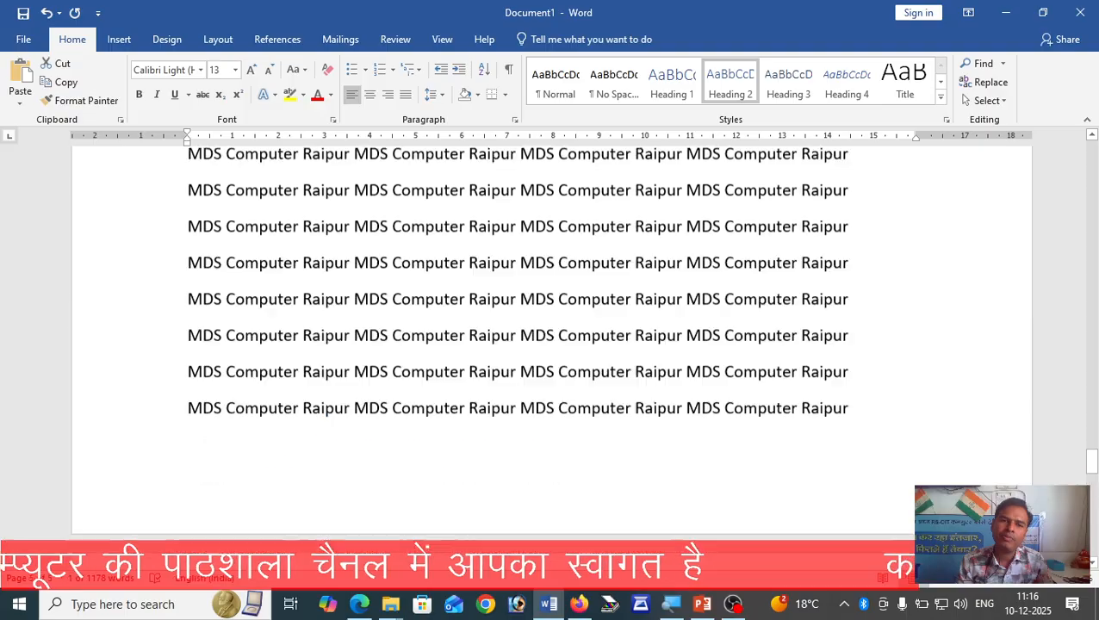
scroll(551, 344, up, 20)
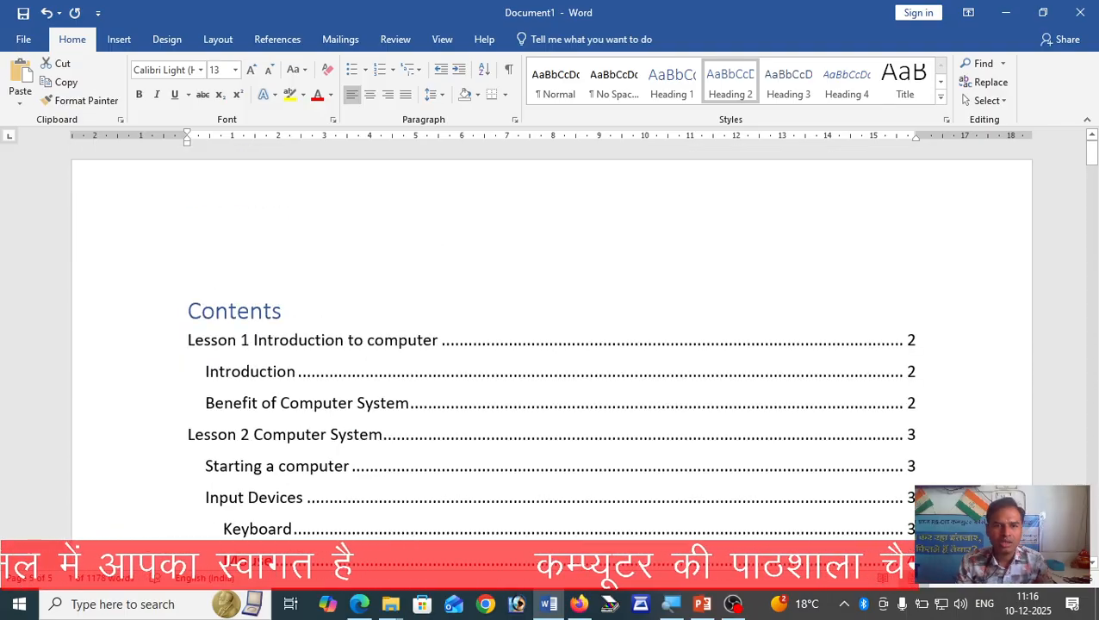
scroll(272, 431, down, 5)
click(280, 392)
click(280, 392)
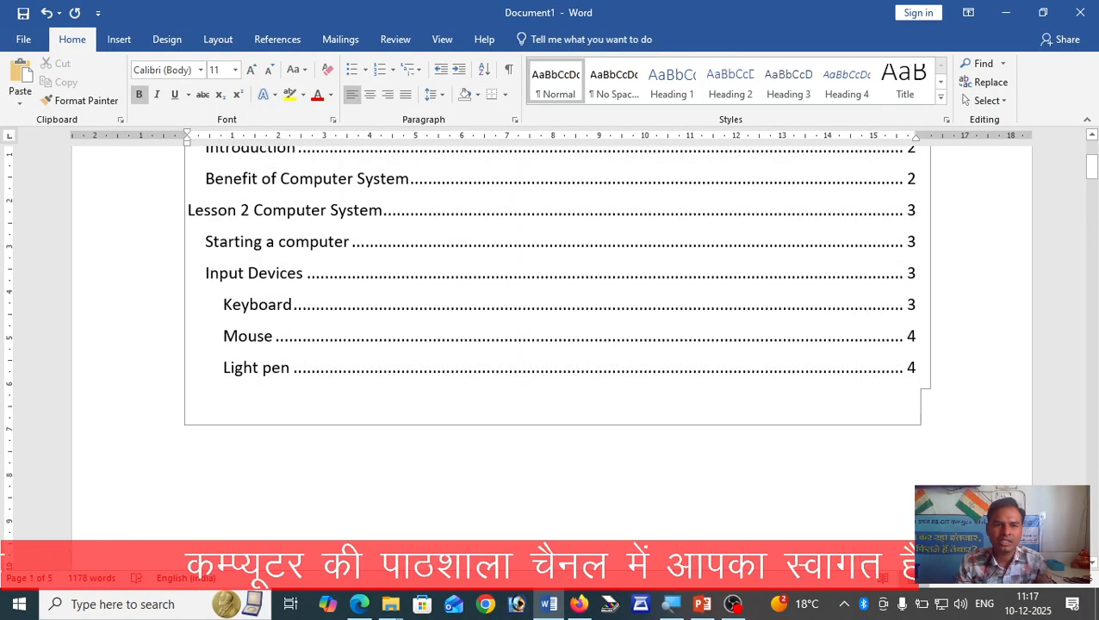
scroll(222, 218, up, 5)
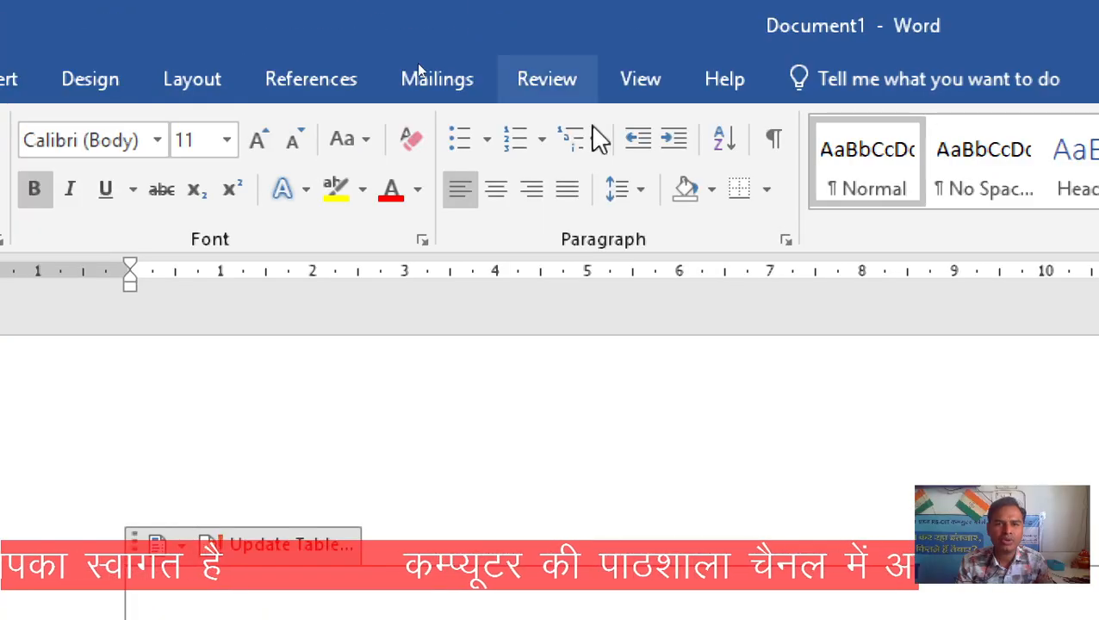
click(315, 81)
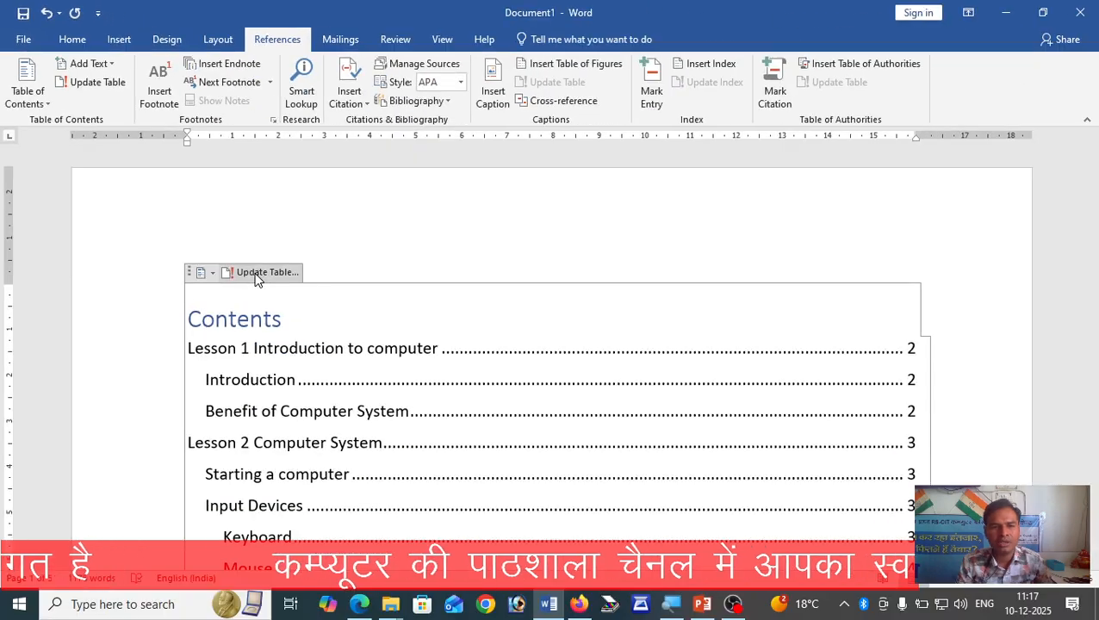
scroll(272, 458, down, 1)
scroll(267, 458, down, 1)
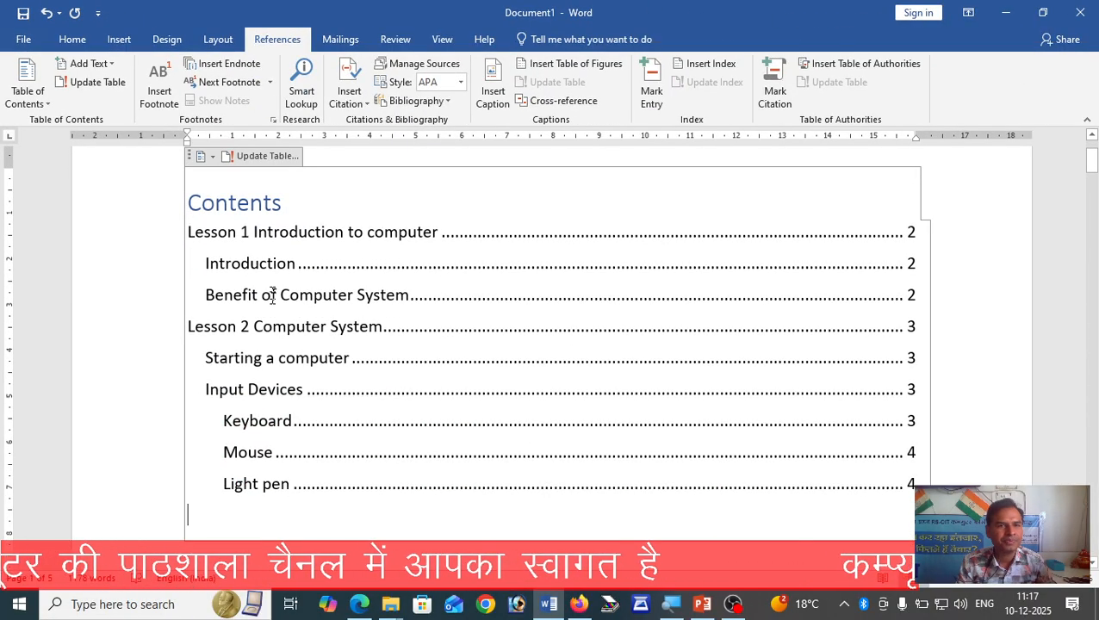
click(263, 157)
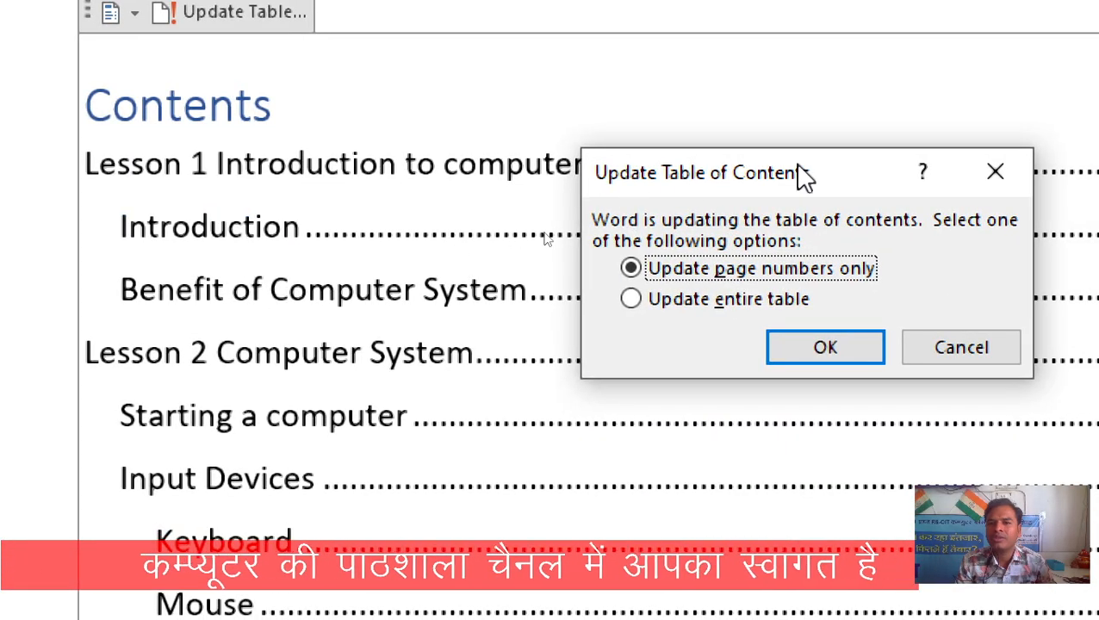
click(659, 299)
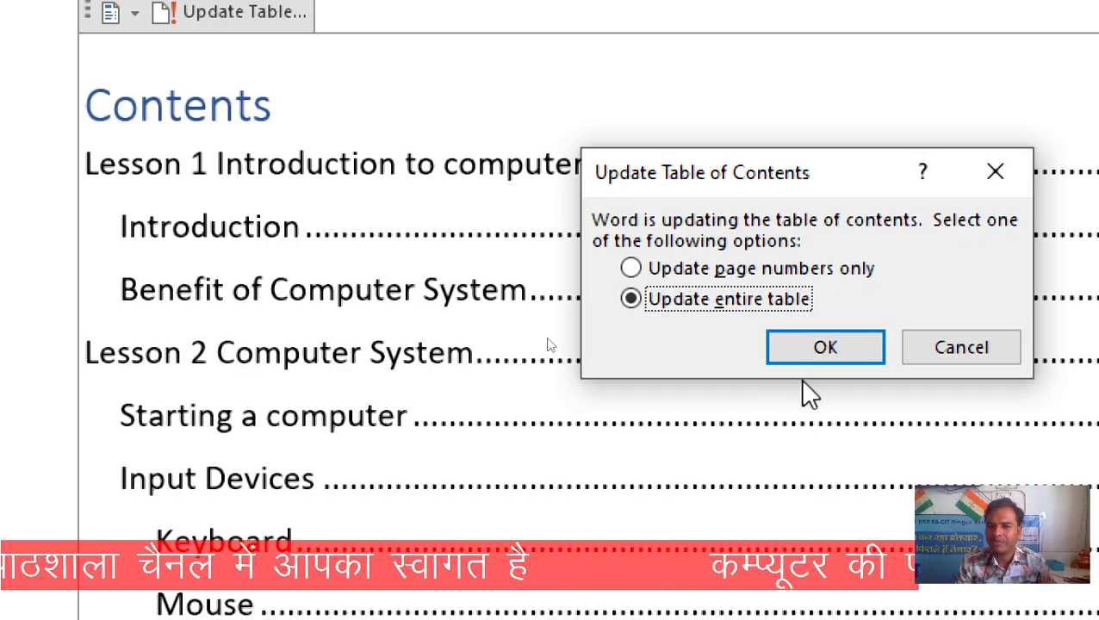
click(810, 349)
Check the end of the updated table of contents and follow its "Lesson 3 Exploring your Computer" entry to the heading.
scroll(396, 403, down, 5)
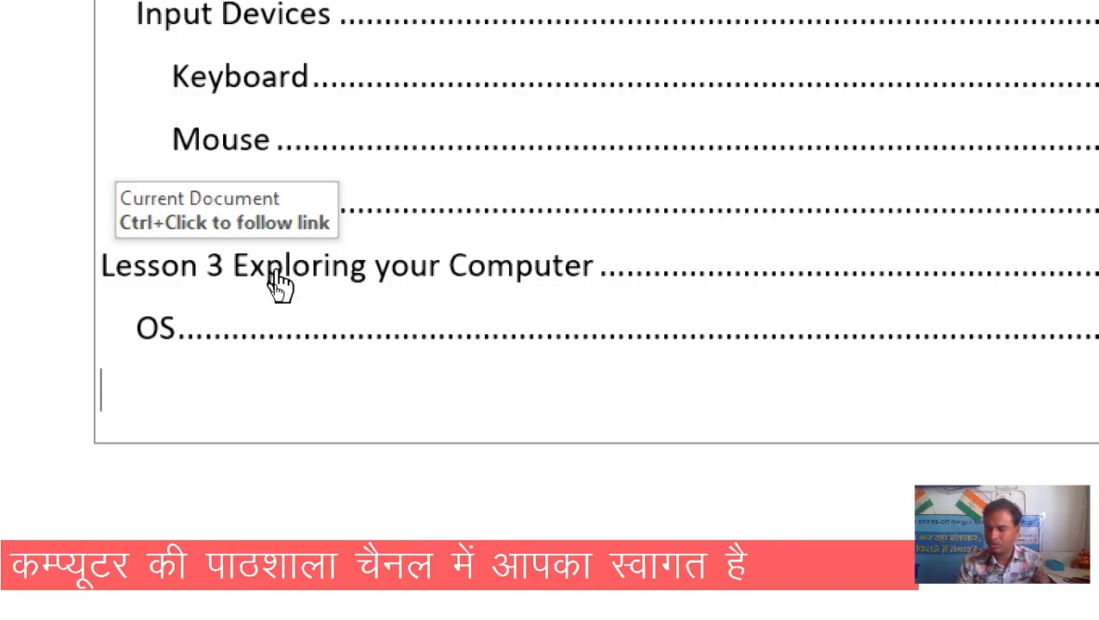
text(-)
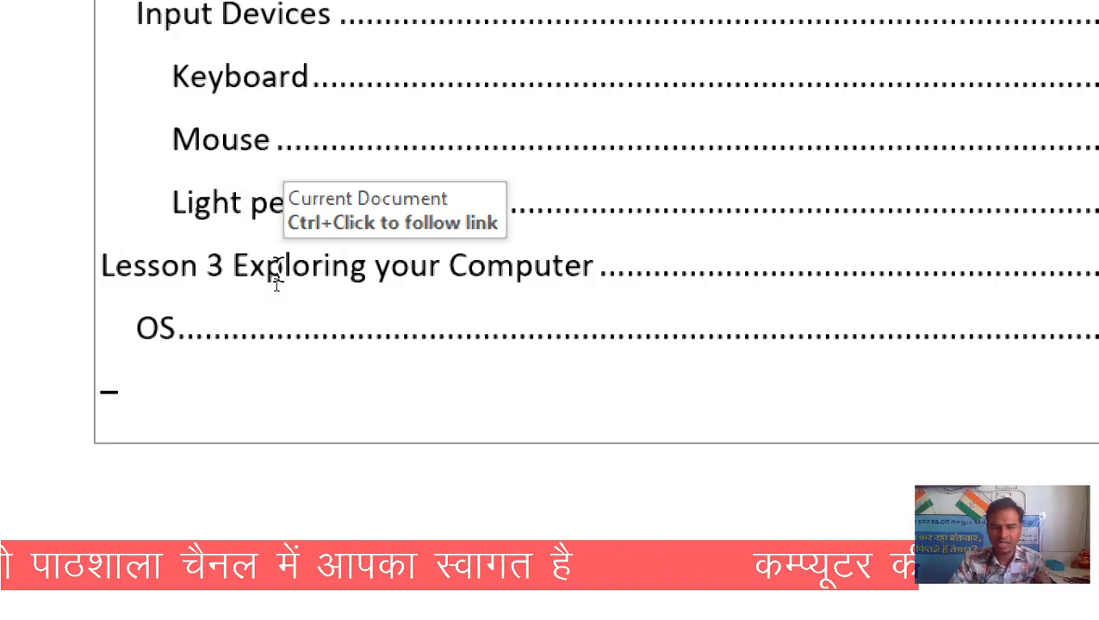
key(BackSpace)
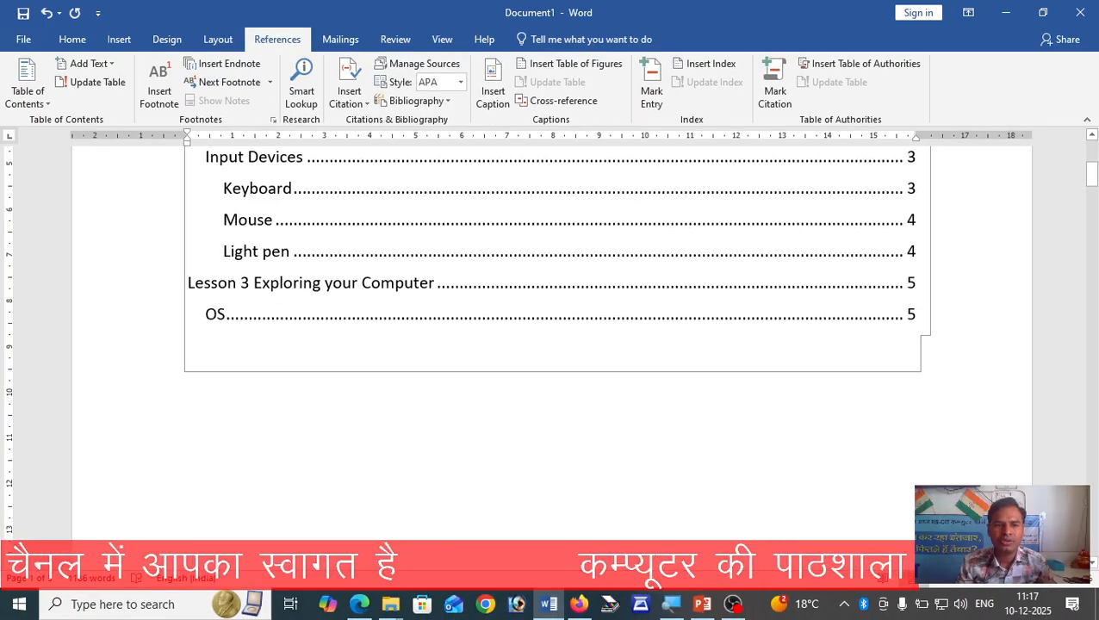
scroll(552, 345, up, 3)
click(293, 399)
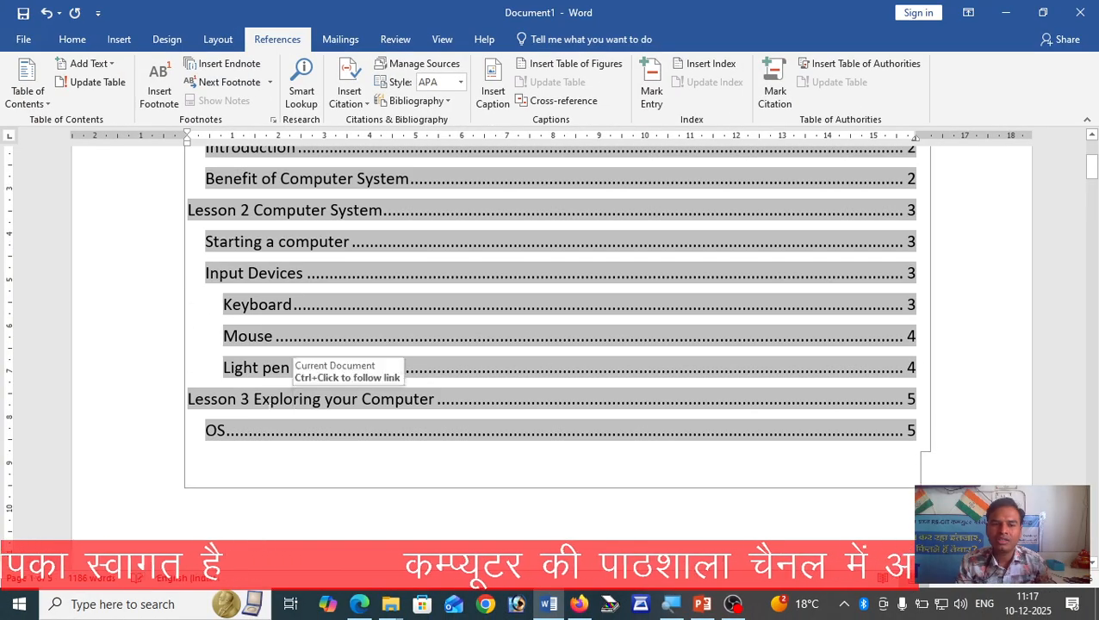
ctrl+click(276, 403)
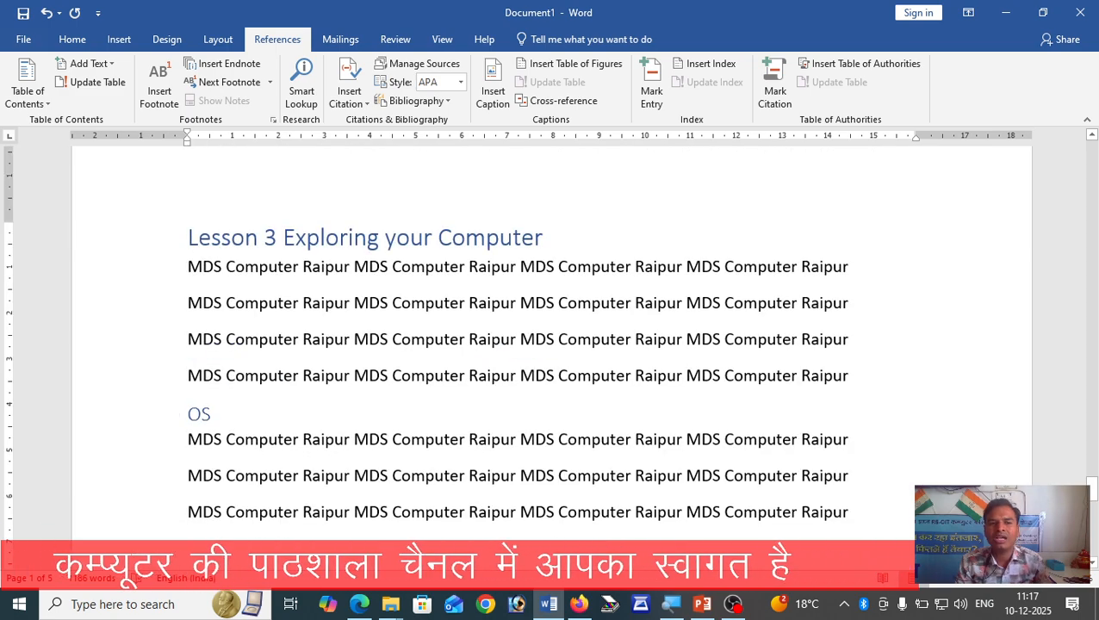
Insert a footnote at the end of the heading "Lesson 1 Introduction to computer" on page 2.
scroll(552, 345, down, 10)
scroll(551, 345, up, 15)
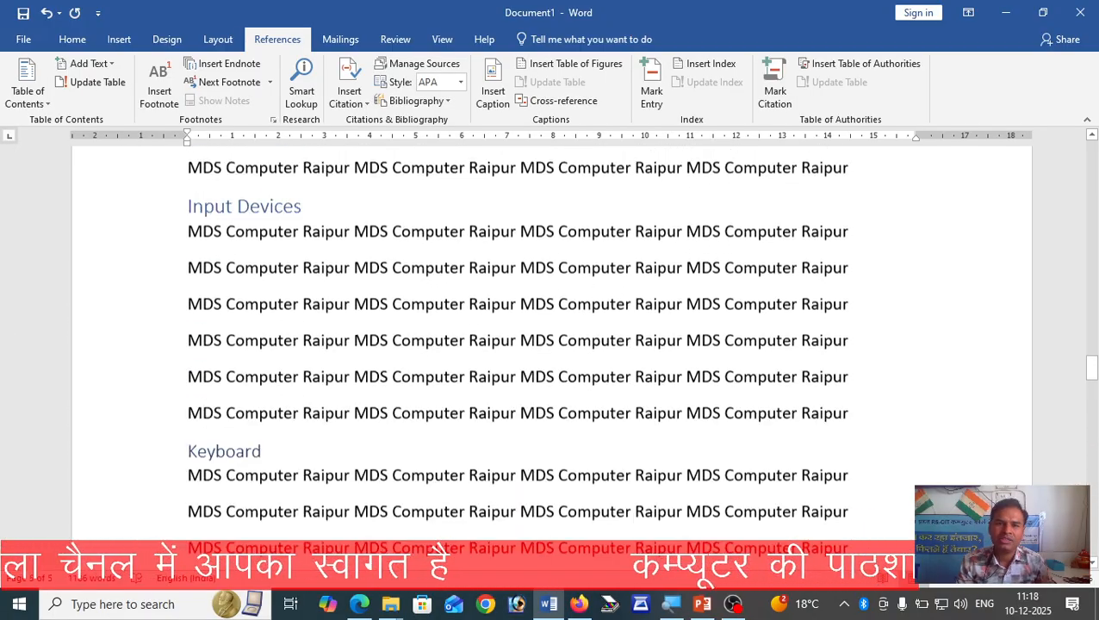
scroll(552, 345, up, 12)
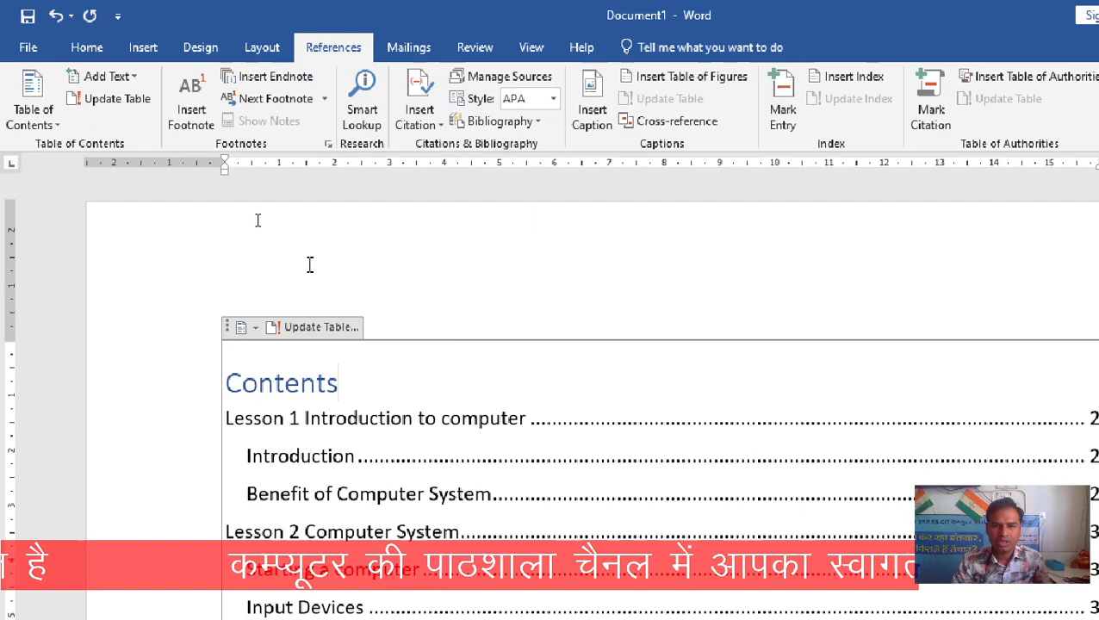
scroll(516, 426, down, 10)
scroll(266, 284, down, 10)
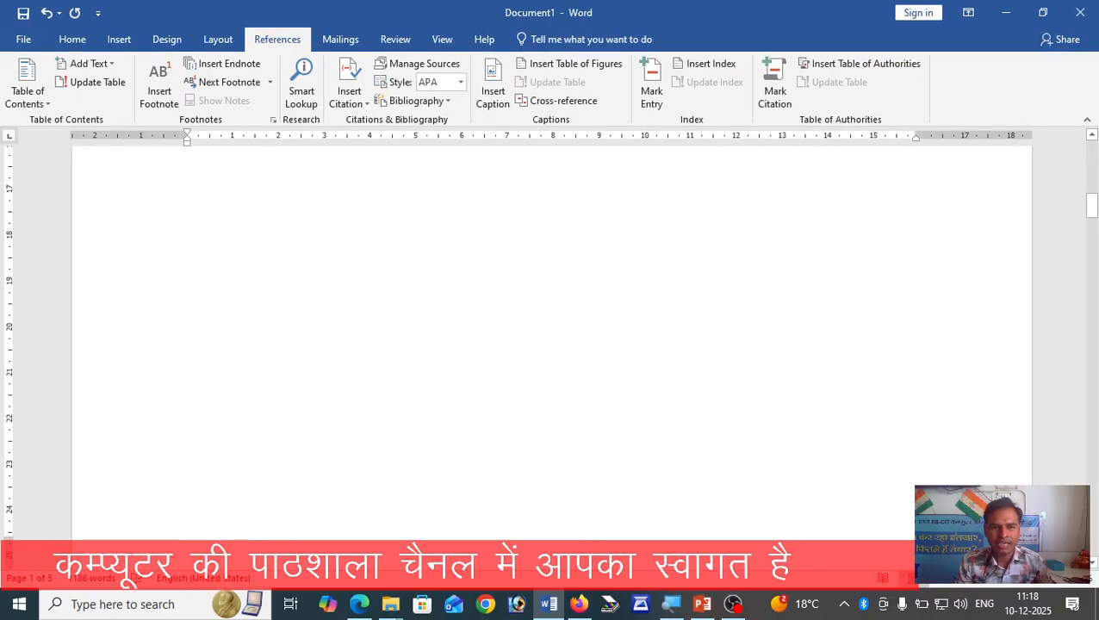
scroll(217, 285, down, 5)
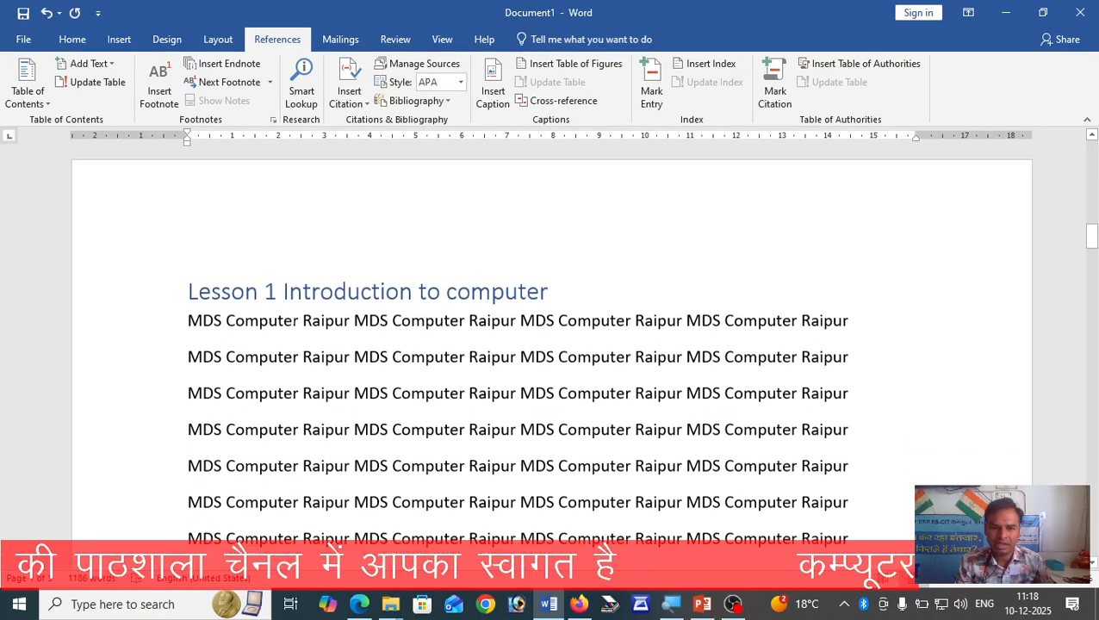
scroll(560, 223, up, 2)
click(560, 223)
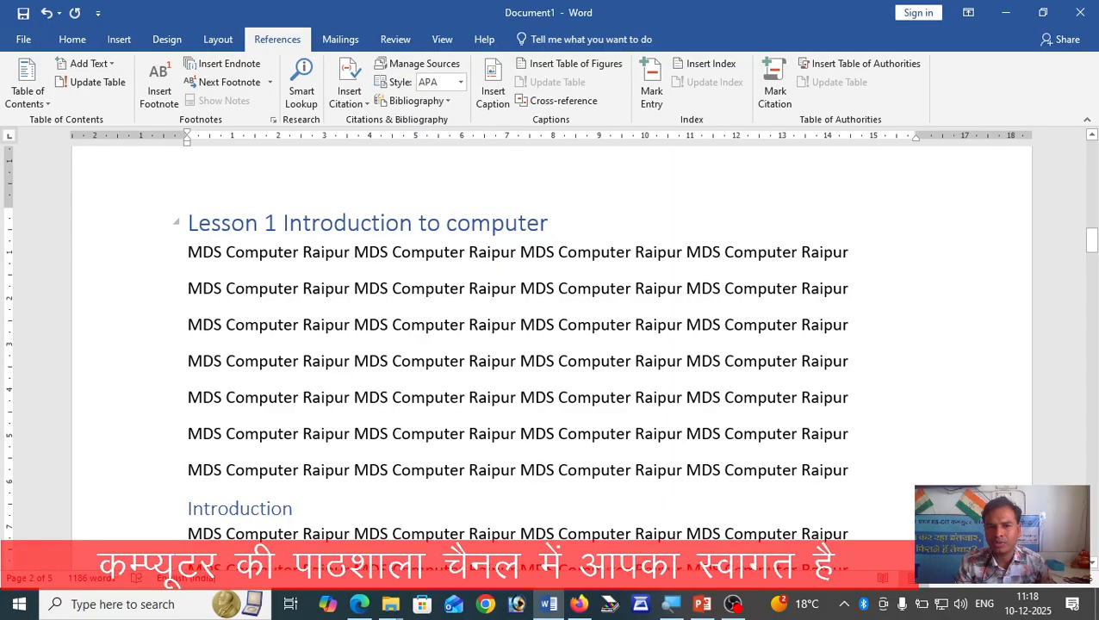
click(157, 96)
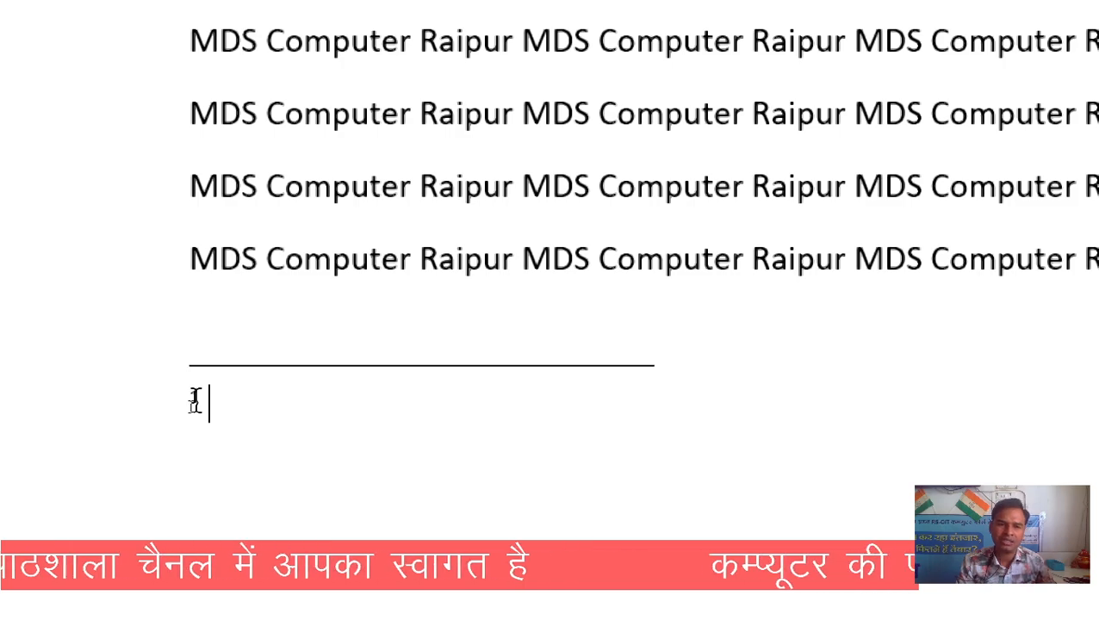
Jump from the footnote number to its reference mark in the Lesson 1 heading and back to the footnote.
double_click(196, 399)
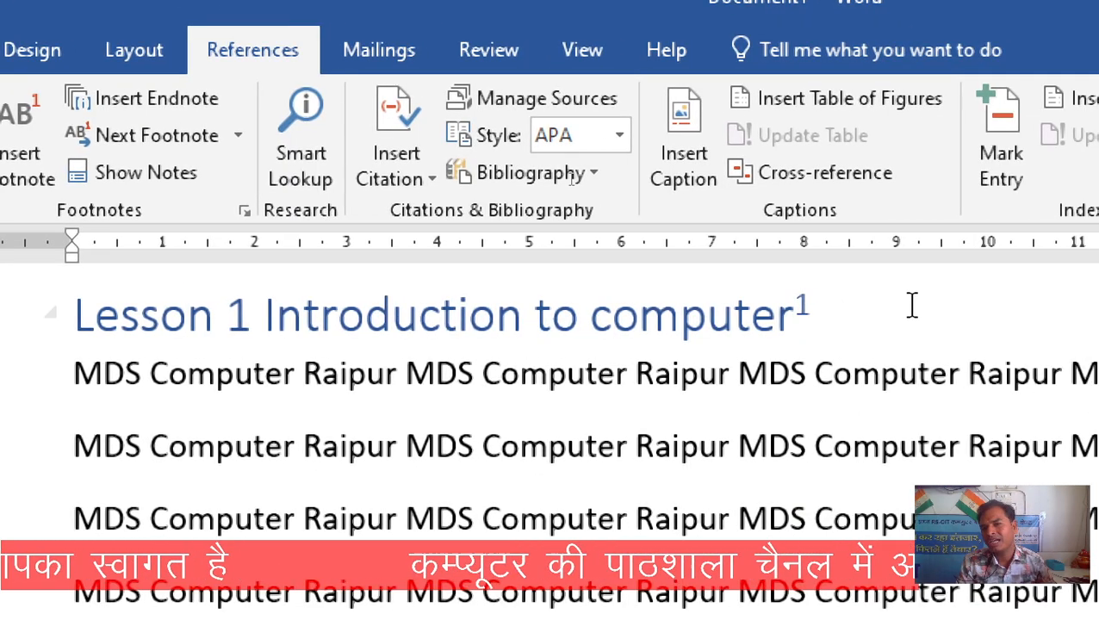
drag(801, 307, 807, 305)
double_click(807, 305)
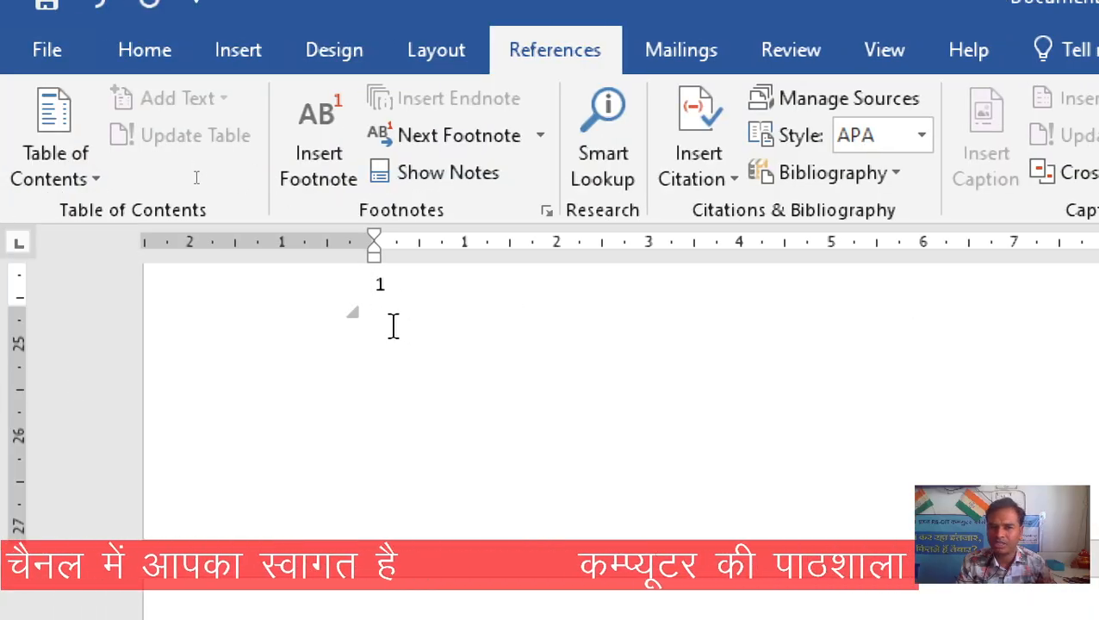
scroll(393, 326, up, 4)
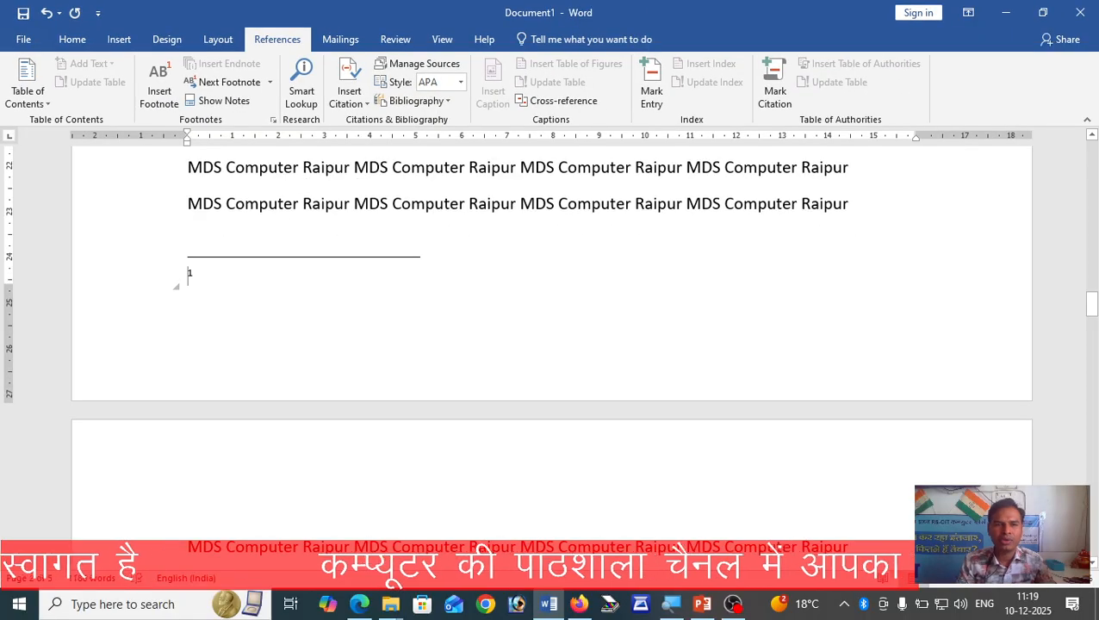
scroll(517, 344, up, 6)
scroll(551, 345, up, 10)
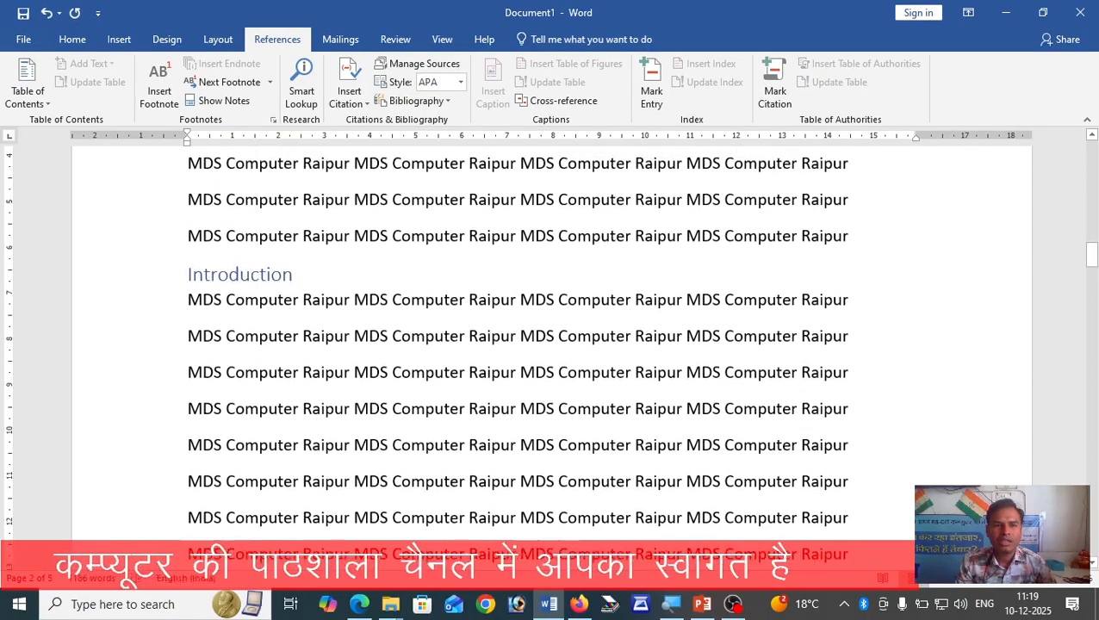
Insert a footnote at the start of the "Introduction" heading on page 2 and jump from its footnote number to the reference mark.
scroll(551, 344, up, 5)
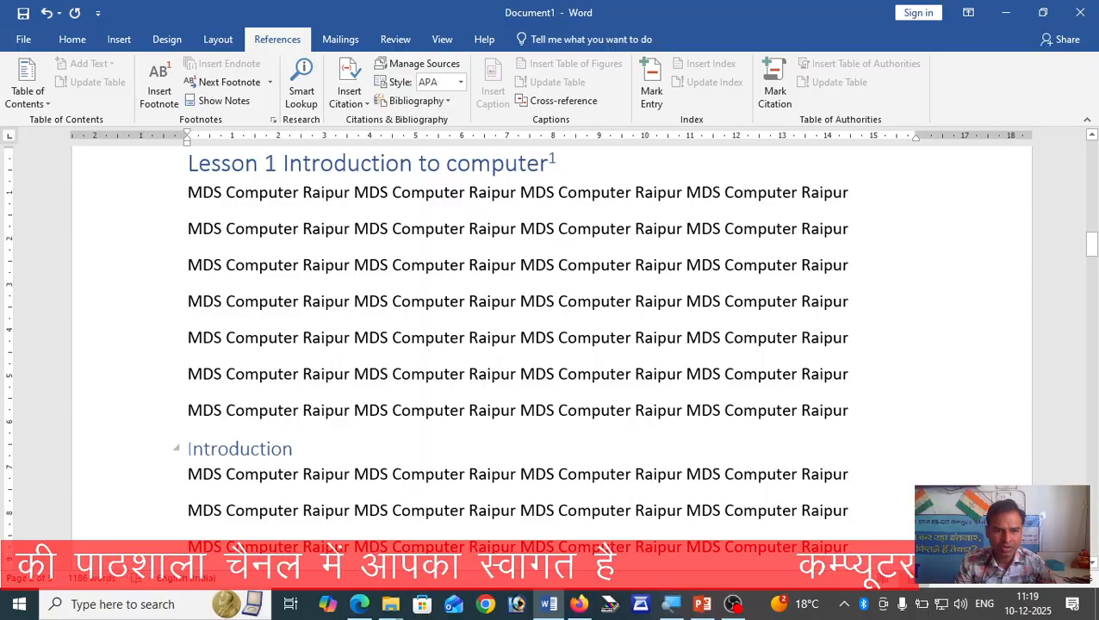
click(188, 449)
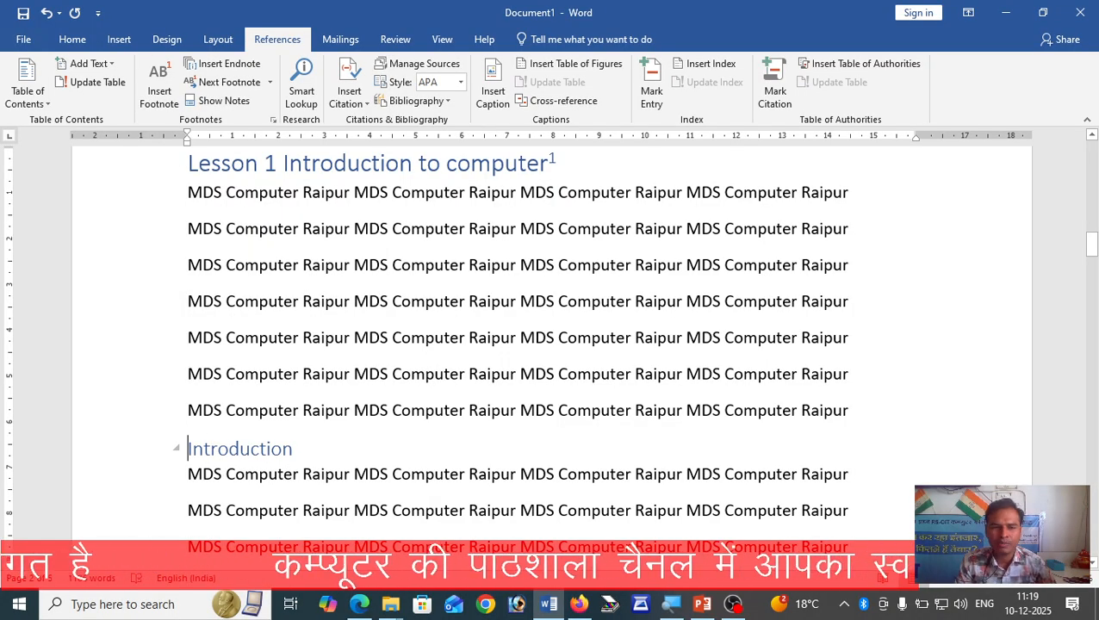
click(158, 92)
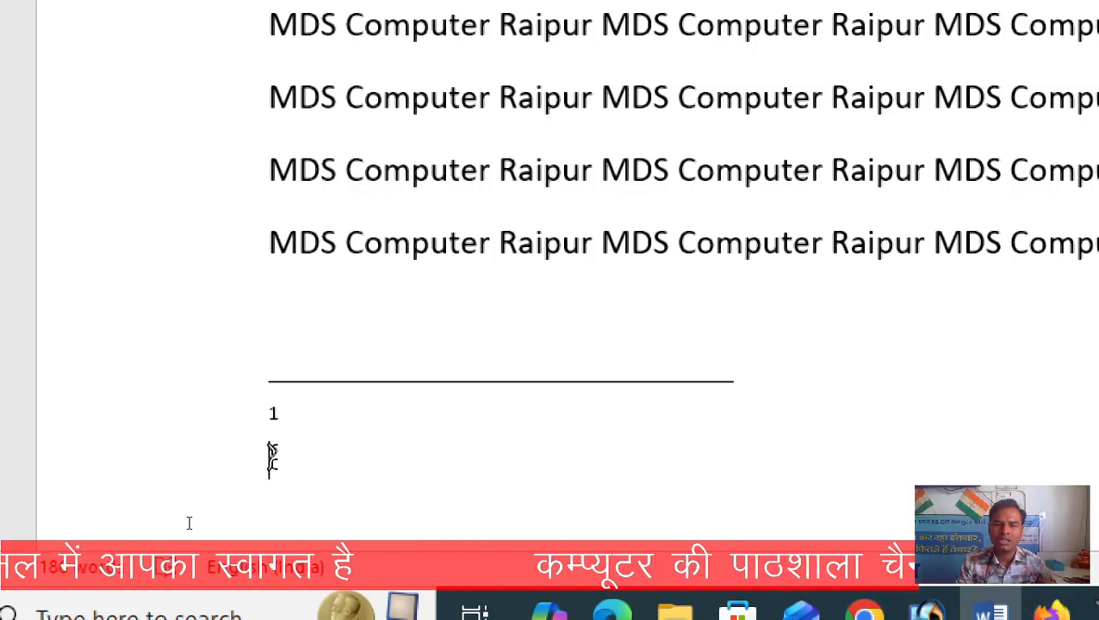
double_click(271, 455)
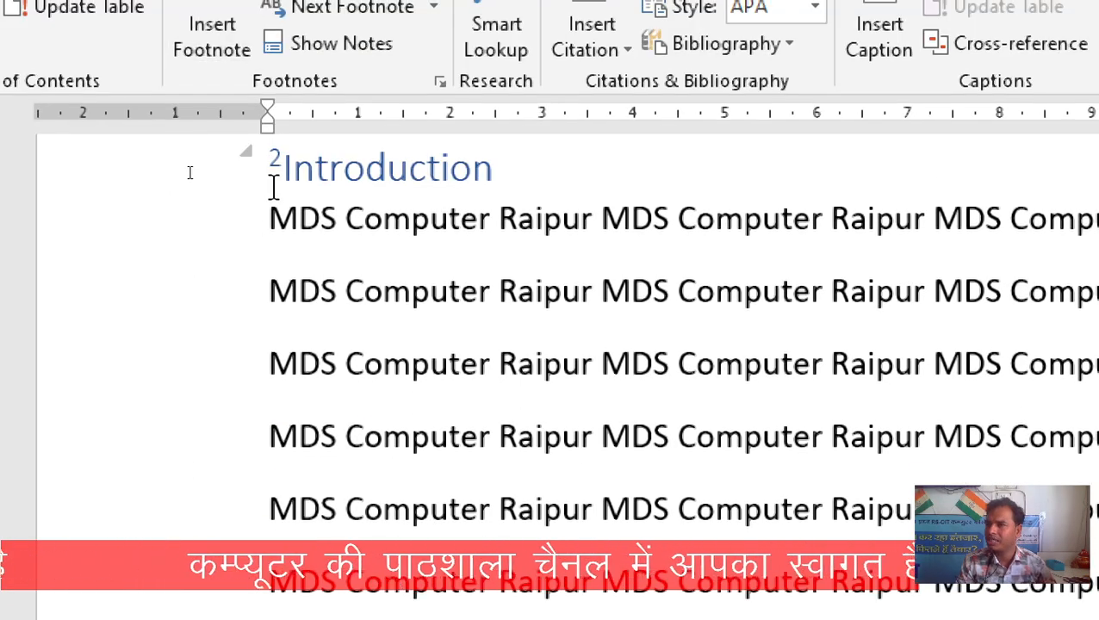
drag(272, 186, 274, 186)
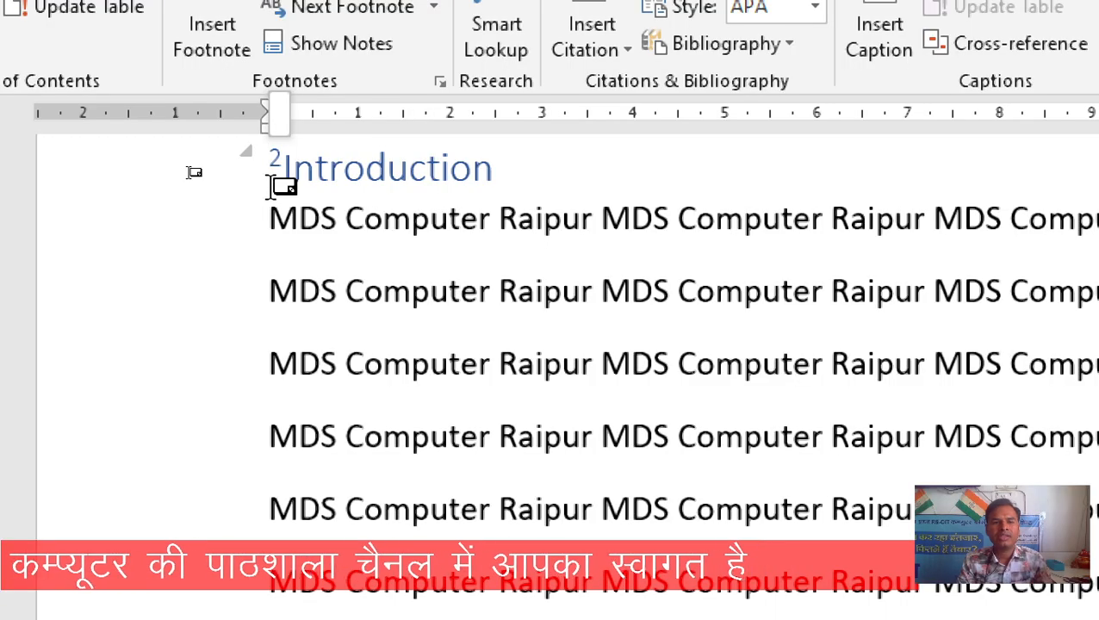
mouse_move(274, 185)
mouse_down()
mouse_move(289, 160)
mouse_move(297, 177)
mouse_move(274, 177)
mouse_up()
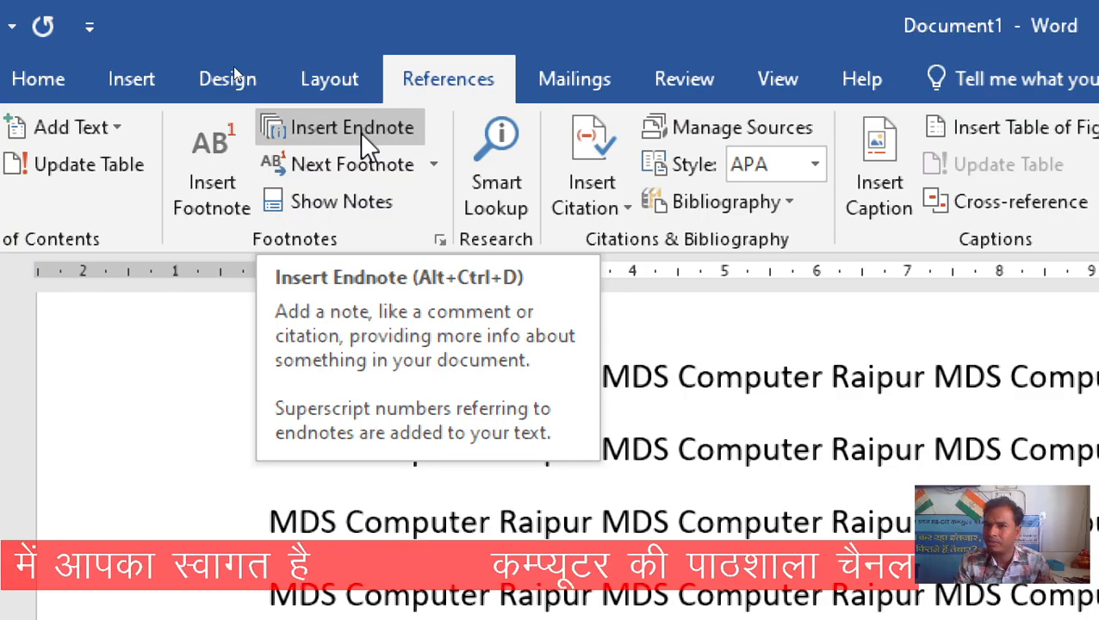
Insert an endnote at the start of the heading "Lesson 1 Introduction to computer" and jump from its endnote number to the reference mark.
scroll(475, 405, up, 2)
scroll(476, 405, up, 3)
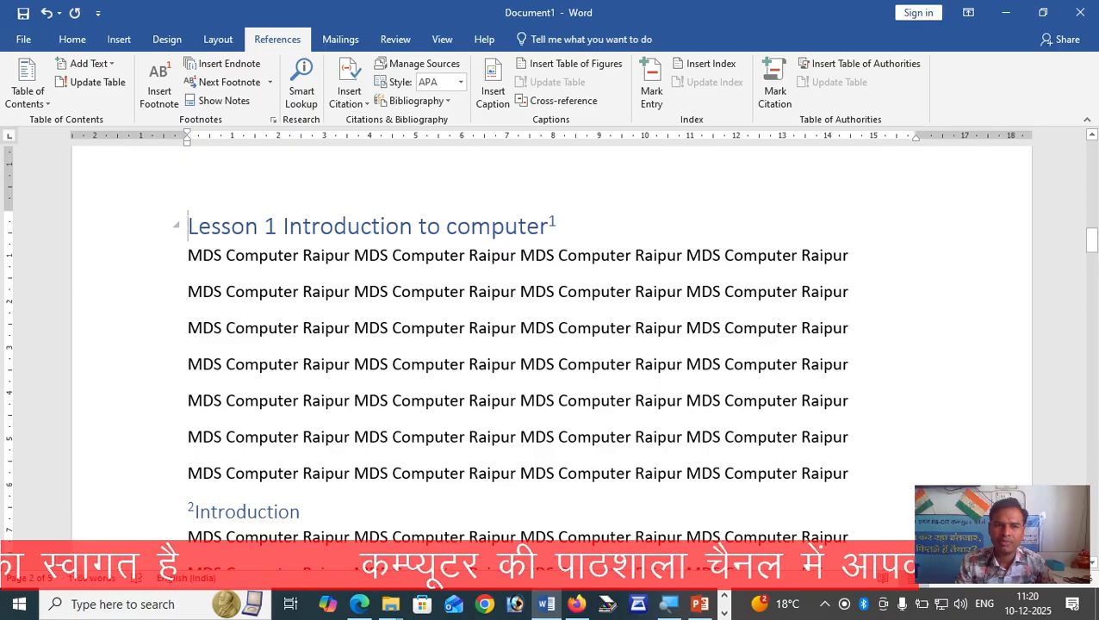
click(218, 67)
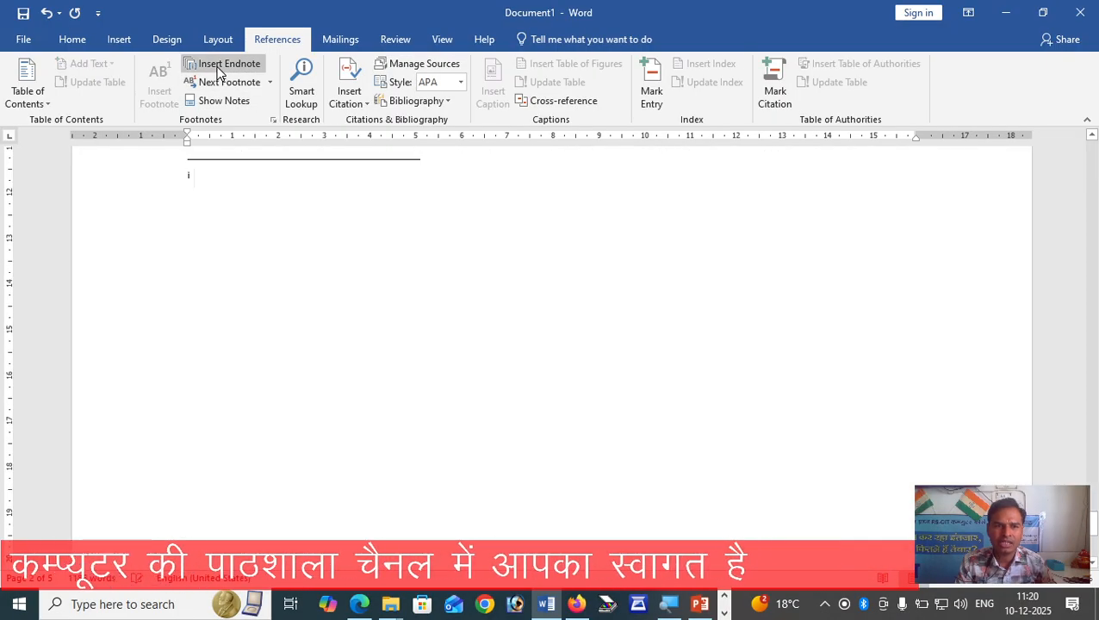
scroll(295, 281, up, 5)
scroll(294, 281, down, 1)
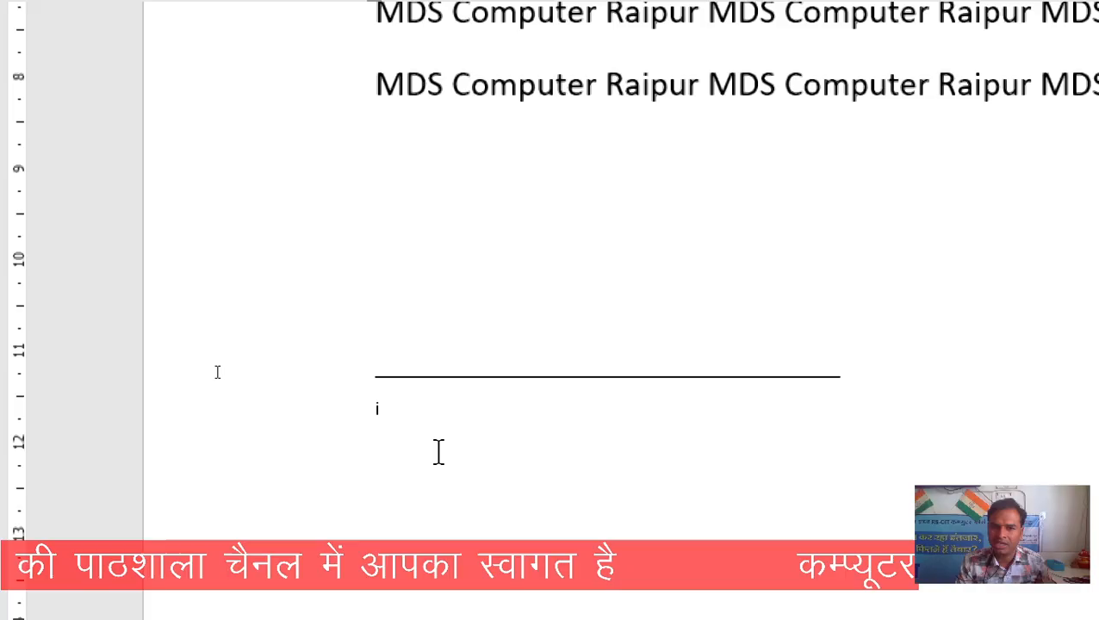
double_click(377, 412)
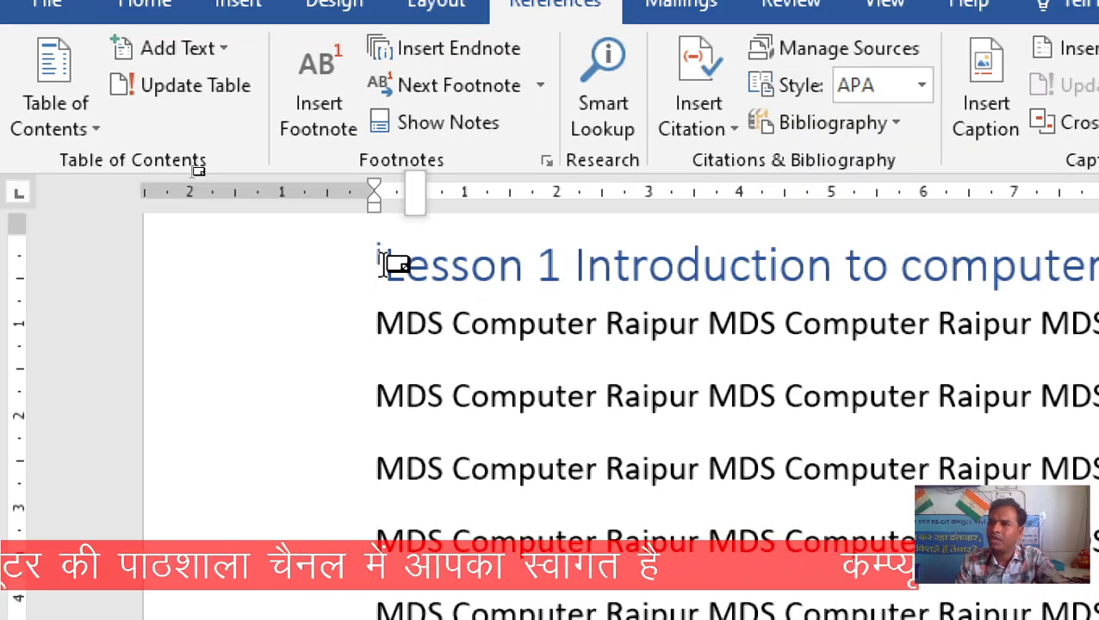
Insert a second endnote at the end of the "Introduction" heading and jump from its endnote number to the reference mark.
scroll(380, 398, down, 6)
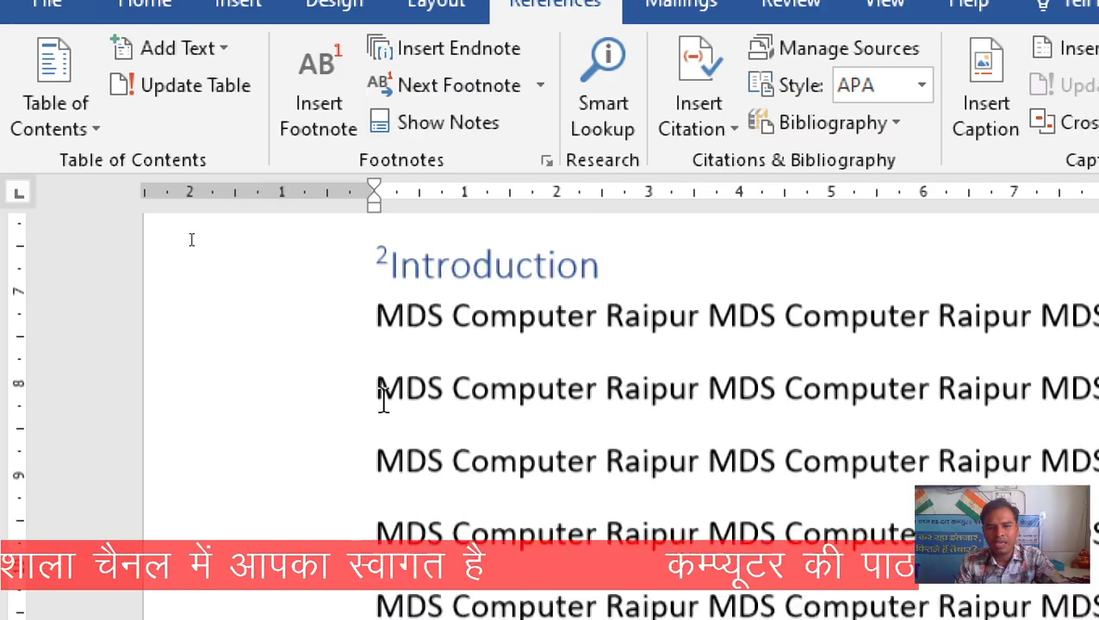
click(624, 263)
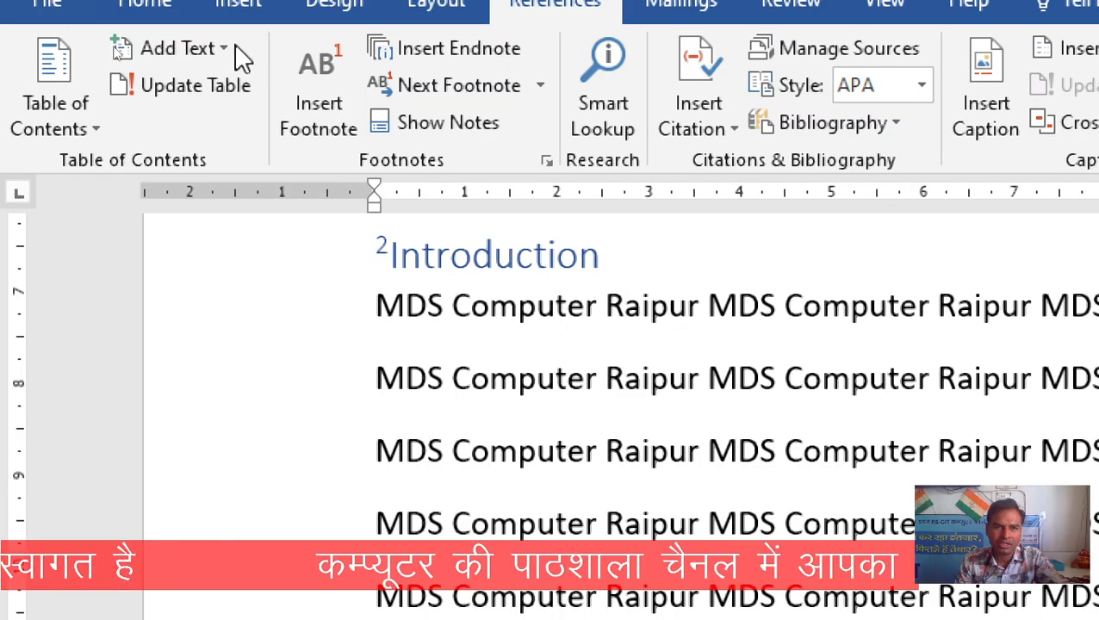
click(434, 53)
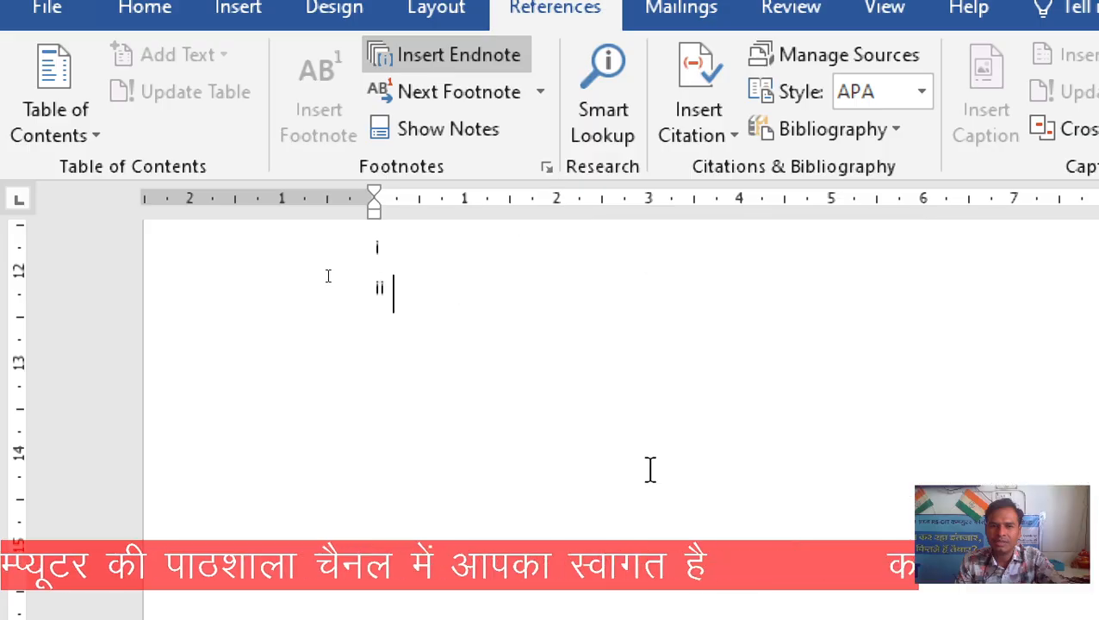
scroll(405, 419, up, 3)
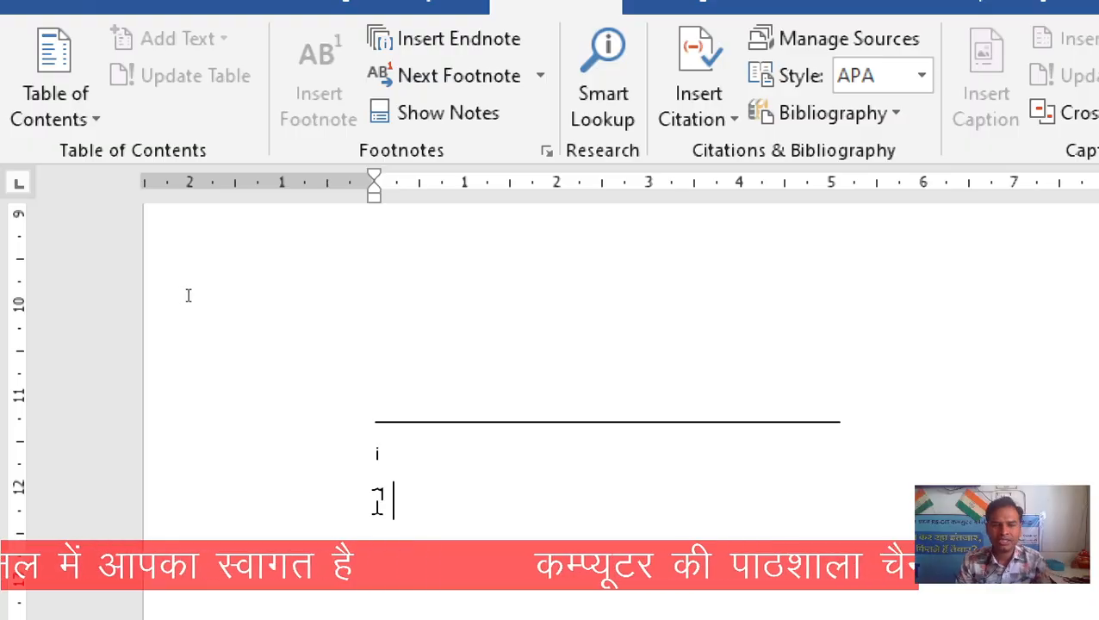
double_click(380, 500)
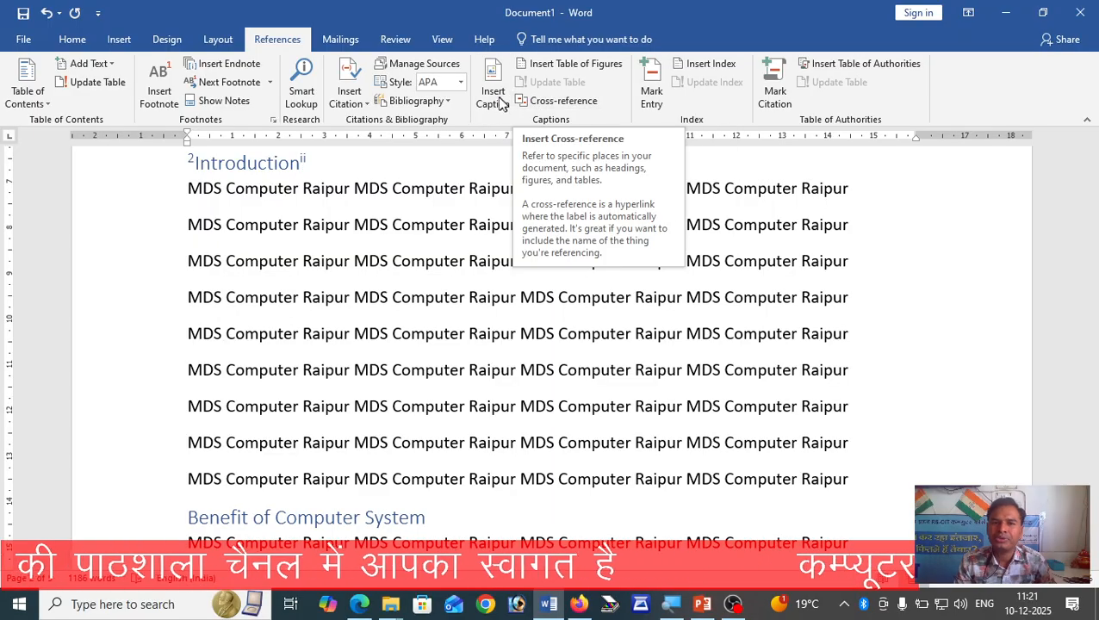
Add an empty line above the heading "Lesson 1 Introduction to computer" on page 2.
scroll(356, 238, up, 3)
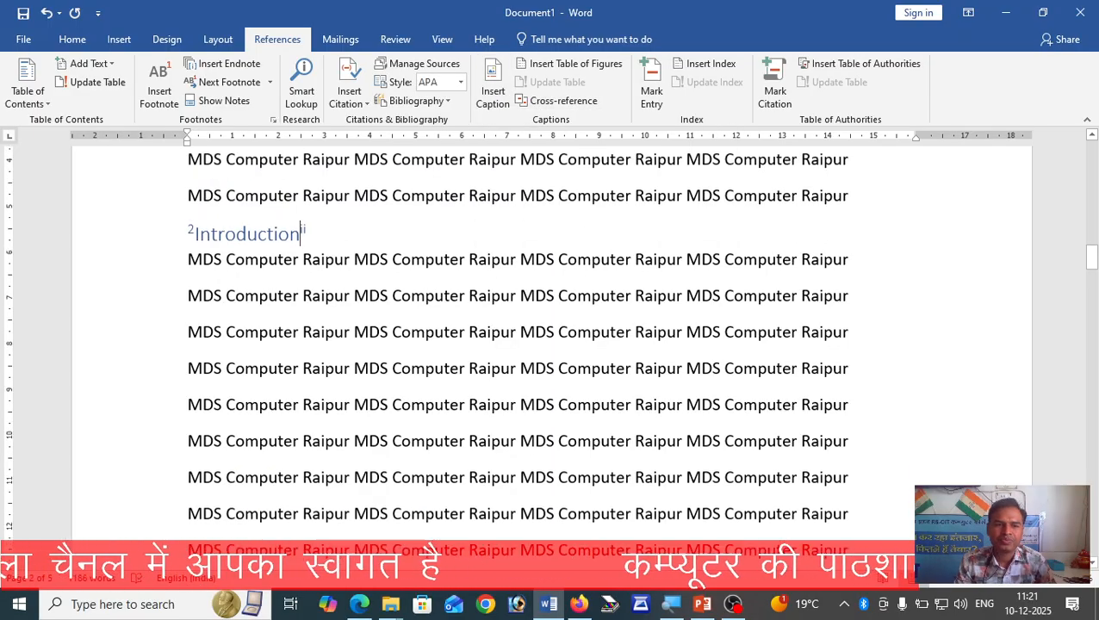
scroll(300, 395, up, 2)
scroll(301, 395, up, 3)
scroll(300, 448, down, 4)
scroll(300, 449, up, 4)
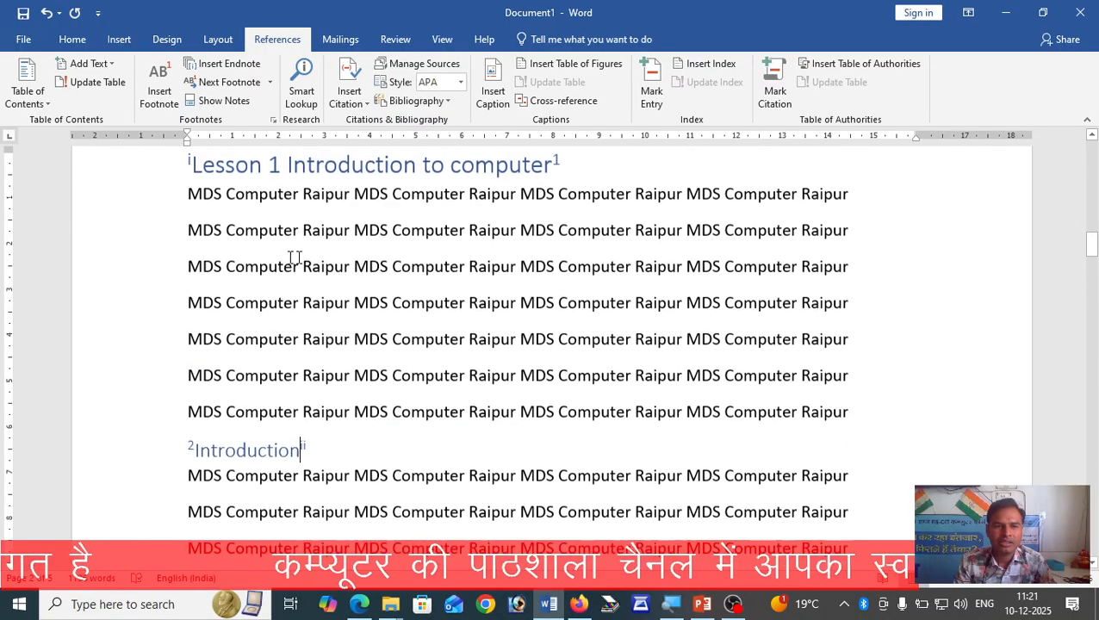
click(188, 225)
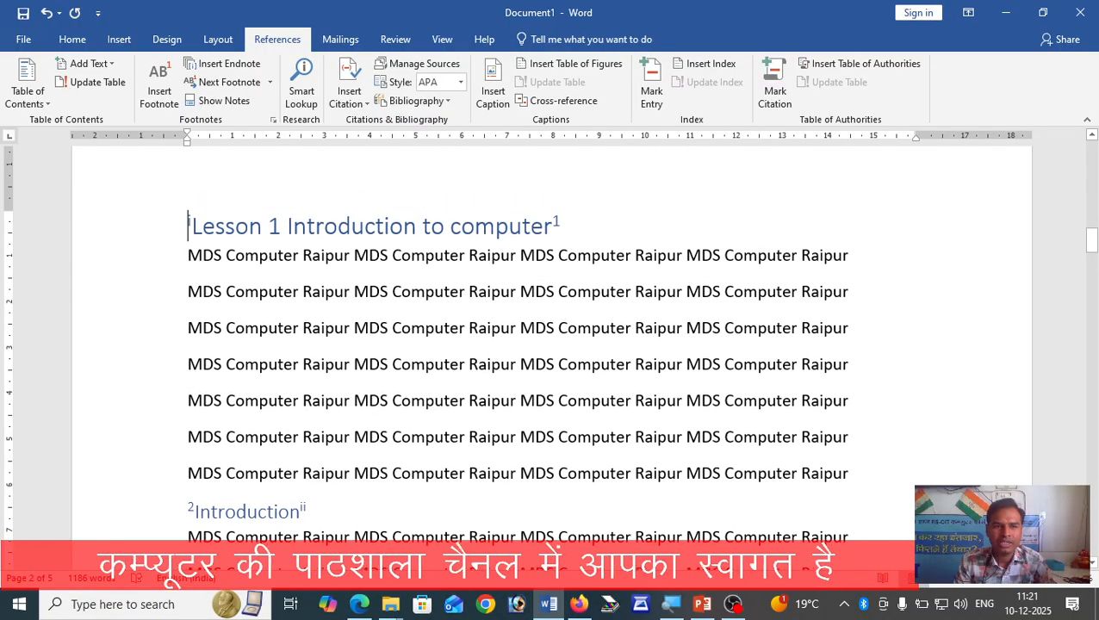
key(Return)
click(246, 236)
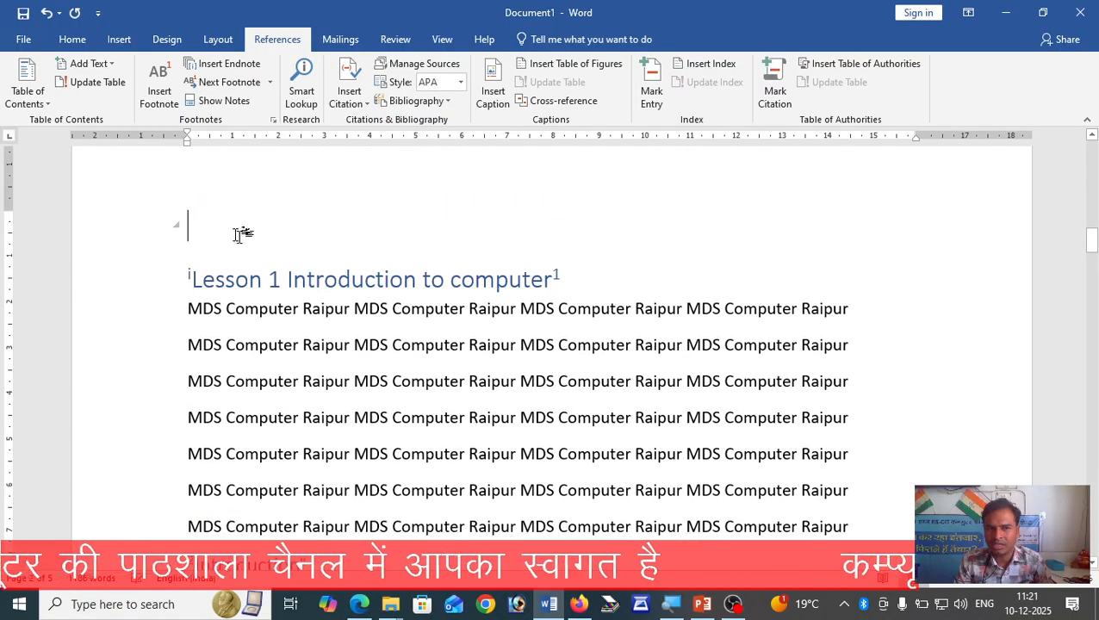
Insert the stopwatch icon from the Analytics category on a new empty line in the body text above "Benefit of Computer System".
scroll(517, 344, down, 6)
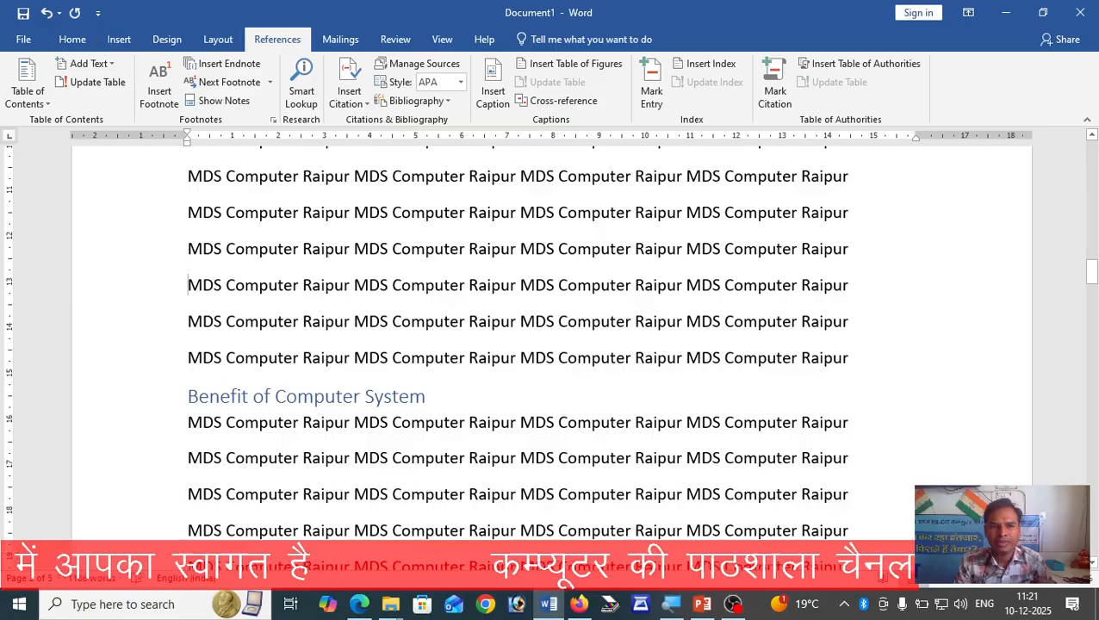
key(Return)
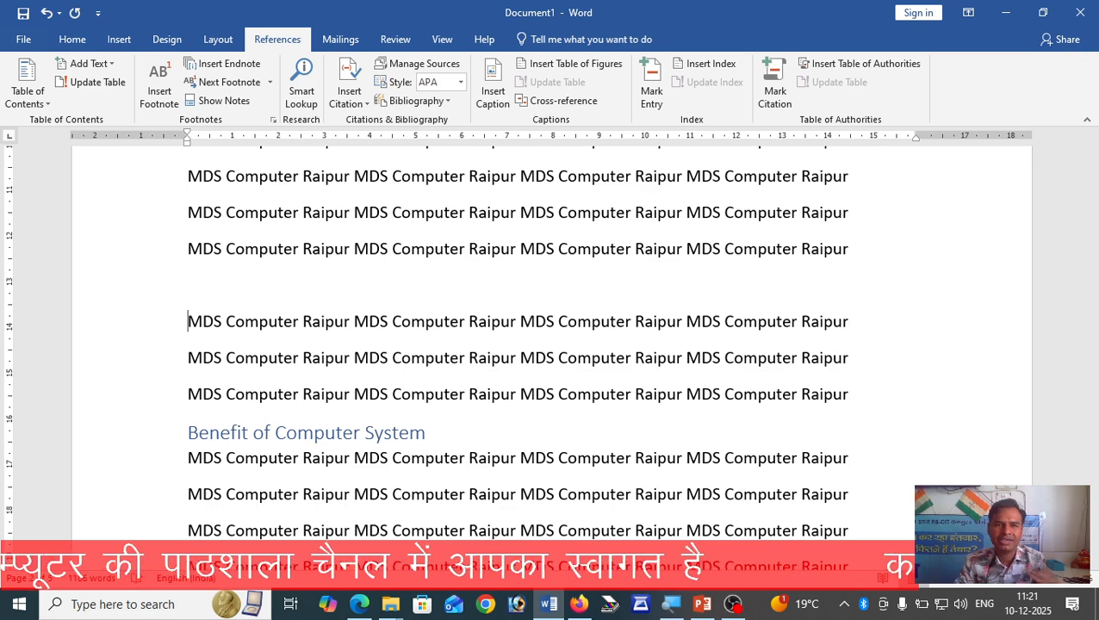
click(119, 41)
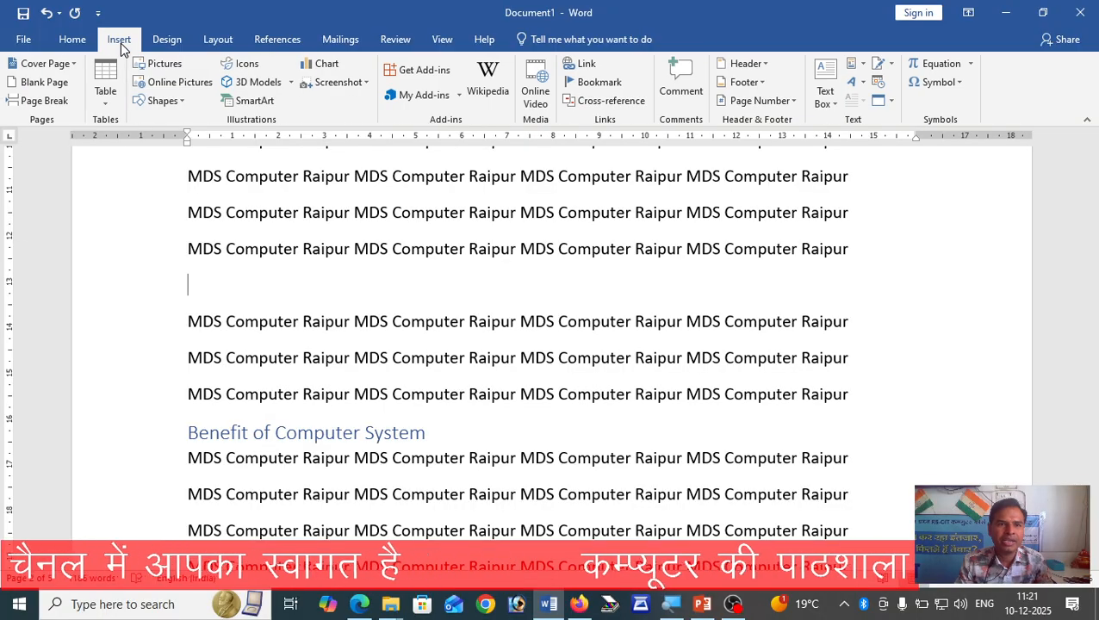
click(237, 65)
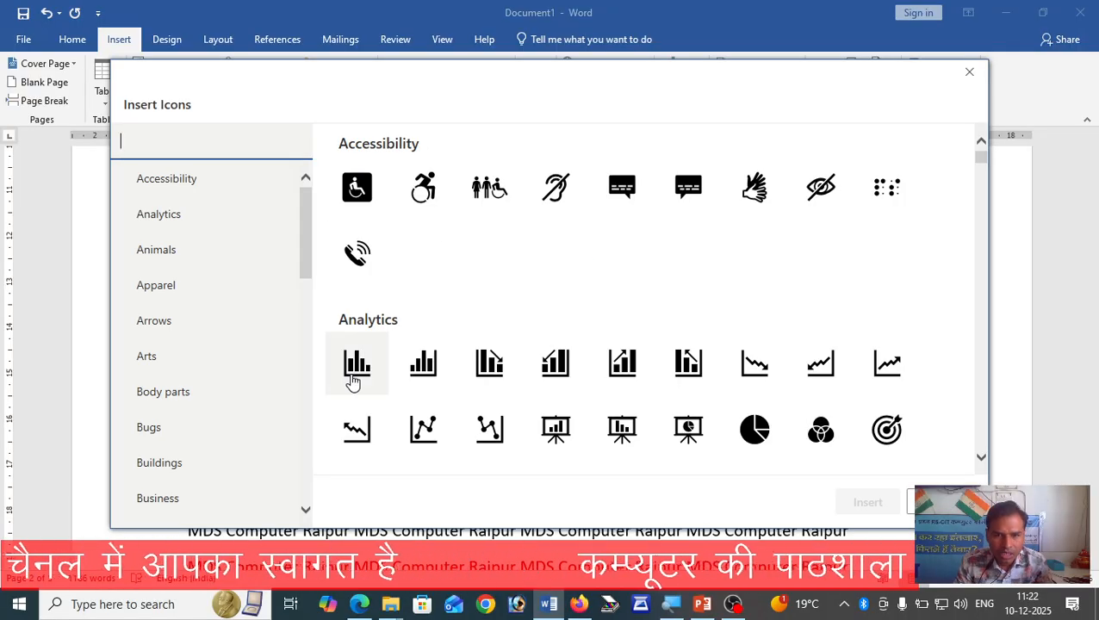
click(159, 226)
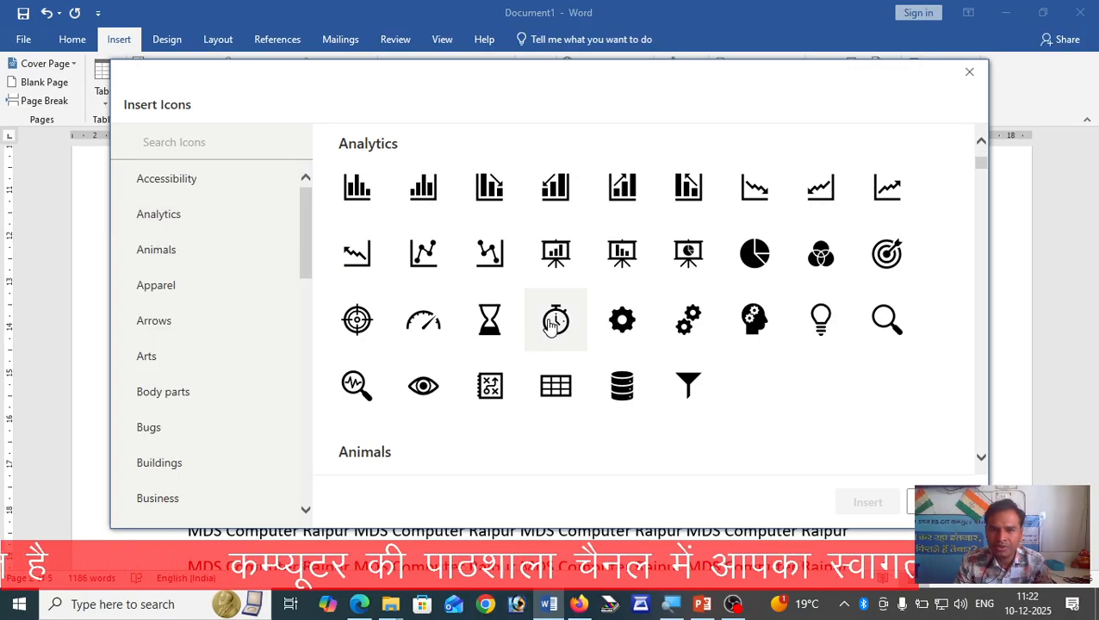
click(540, 334)
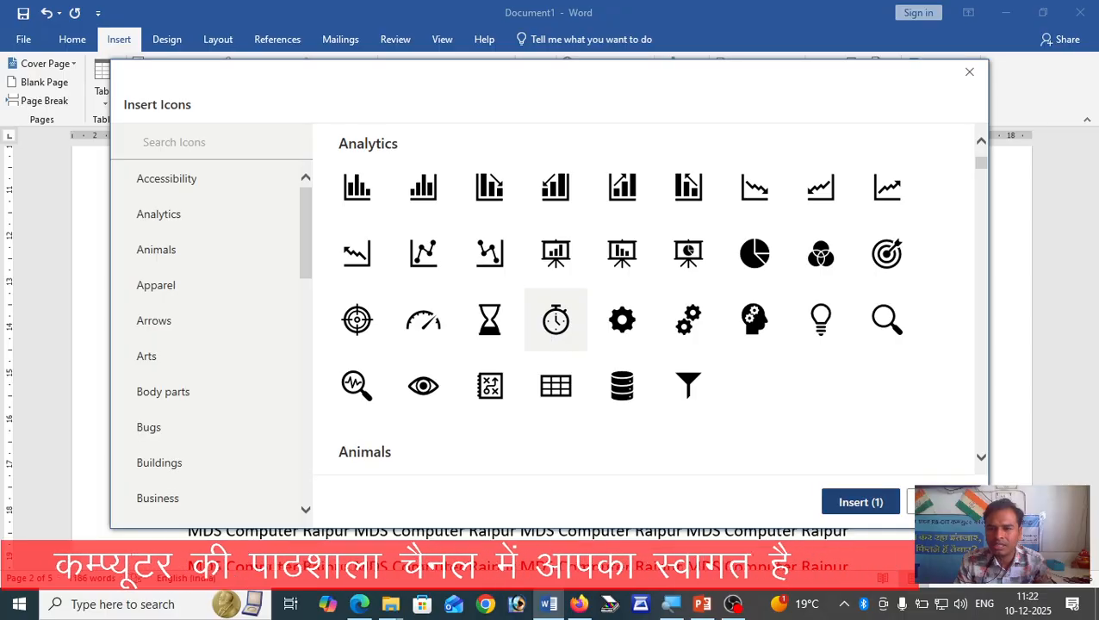
click(861, 502)
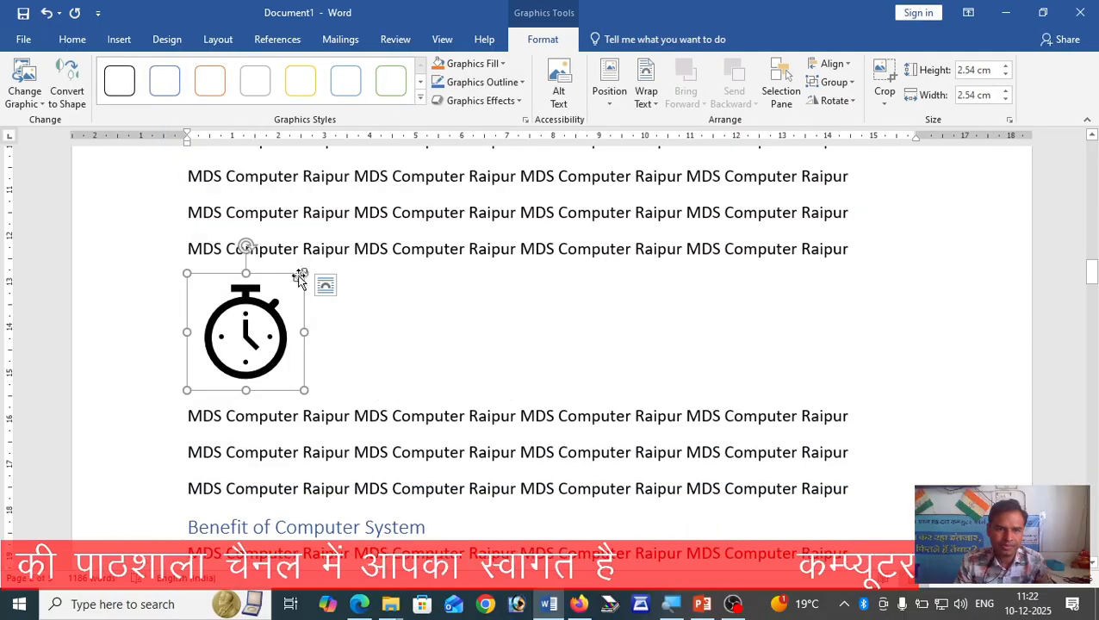
Add the caption "Figure 1" with the Figure label on a new line below the stopwatch icon.
click(298, 374)
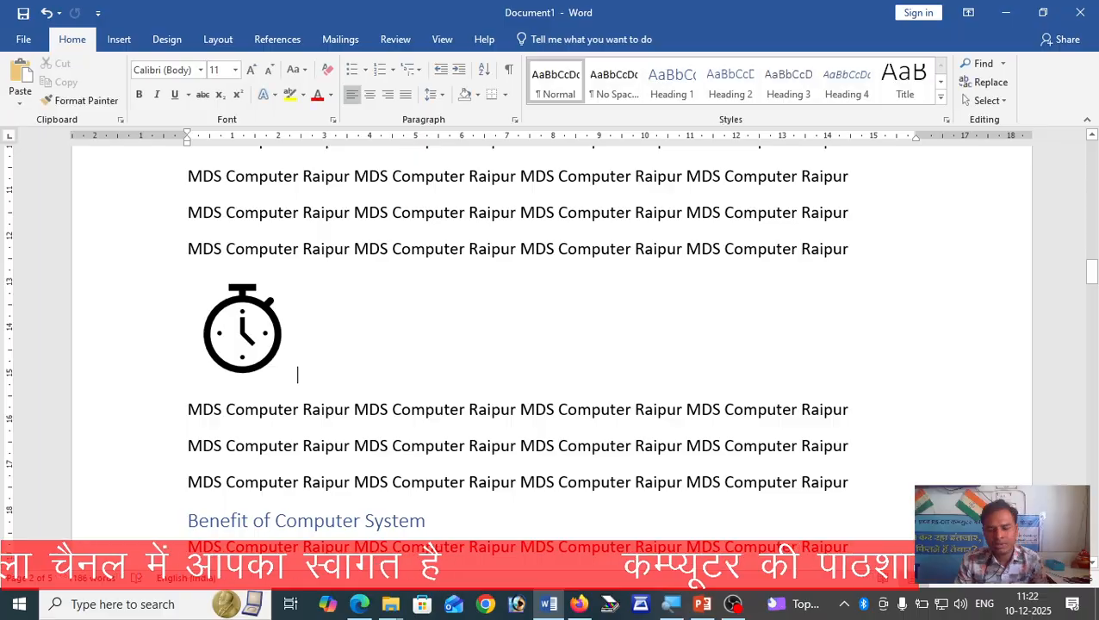
key(Return)
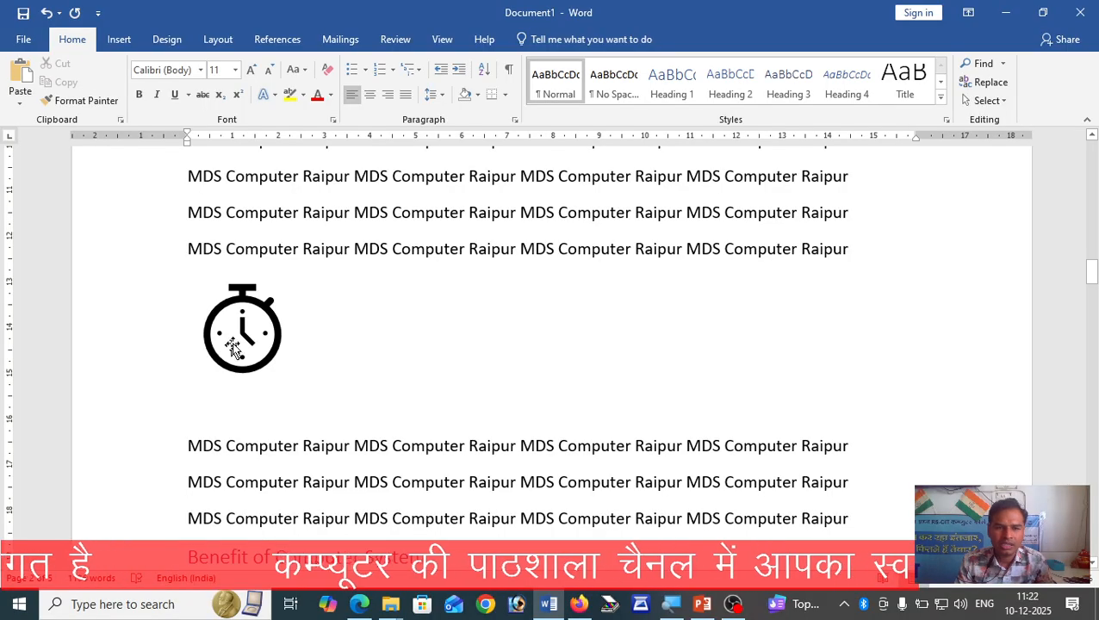
click(277, 40)
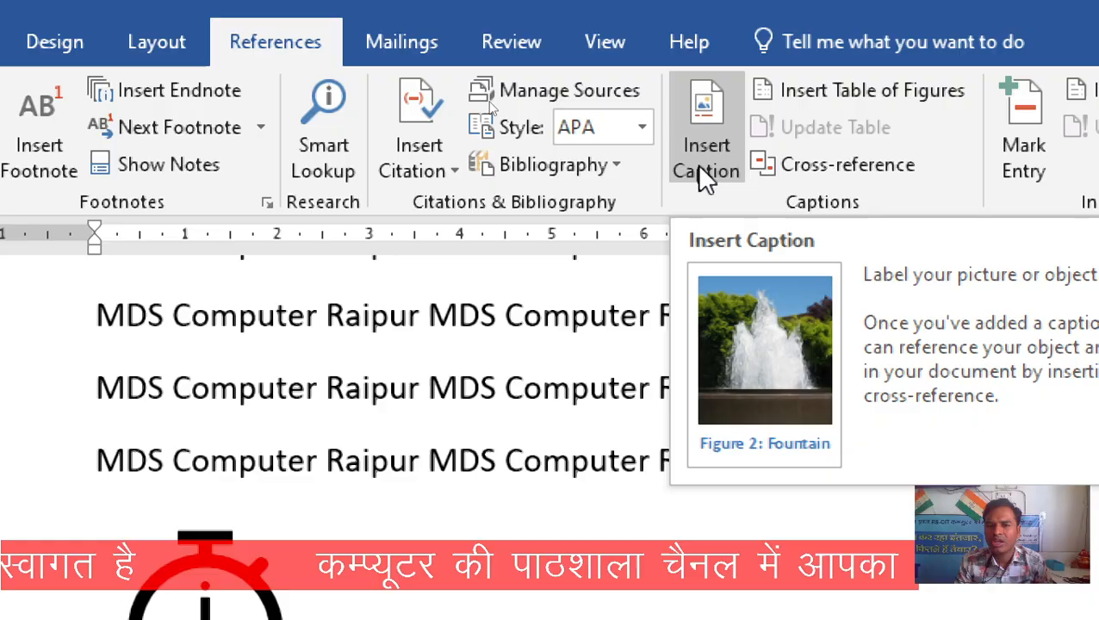
click(702, 172)
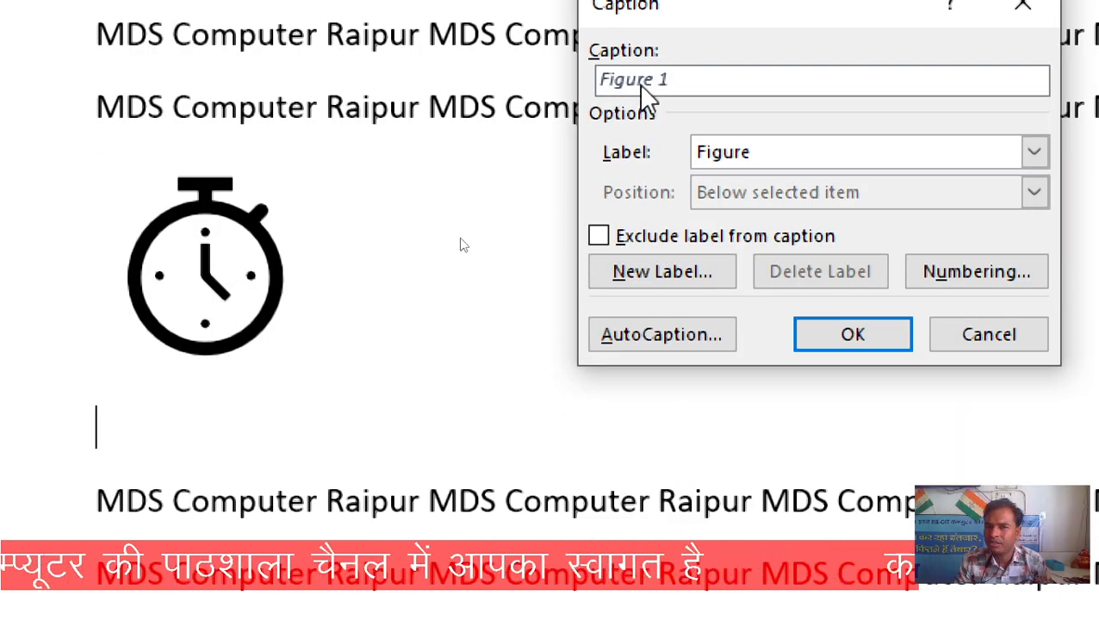
click(808, 336)
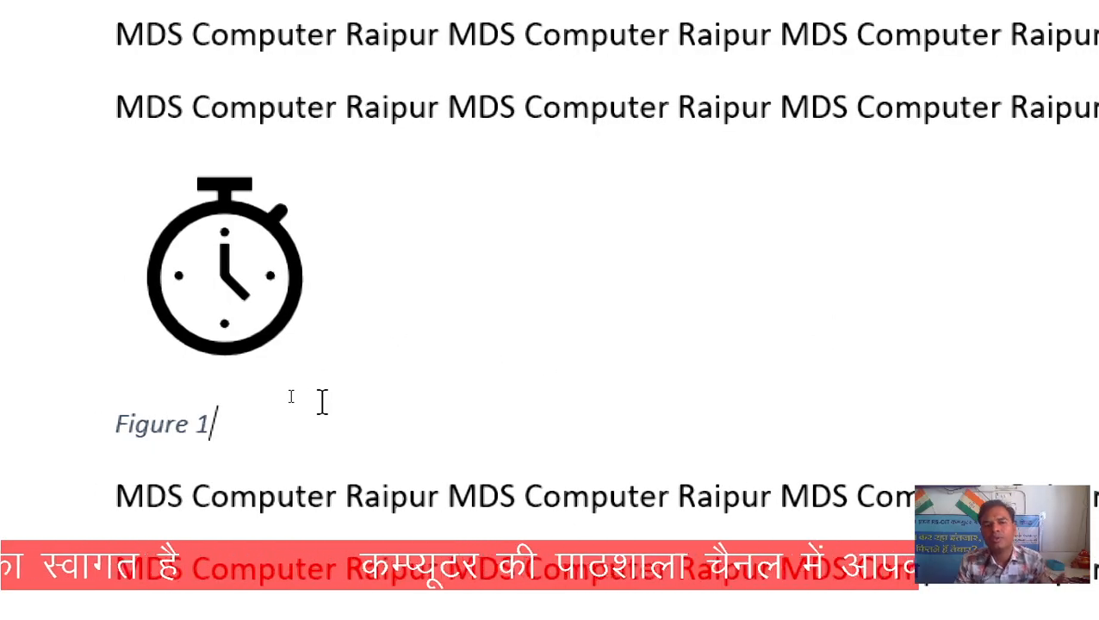
Insert a hyperlinked cross-reference to the entire caption of Figure 1 on the empty line above "Lesson 1 Introduction to computer".
scroll(350, 370, down, 15)
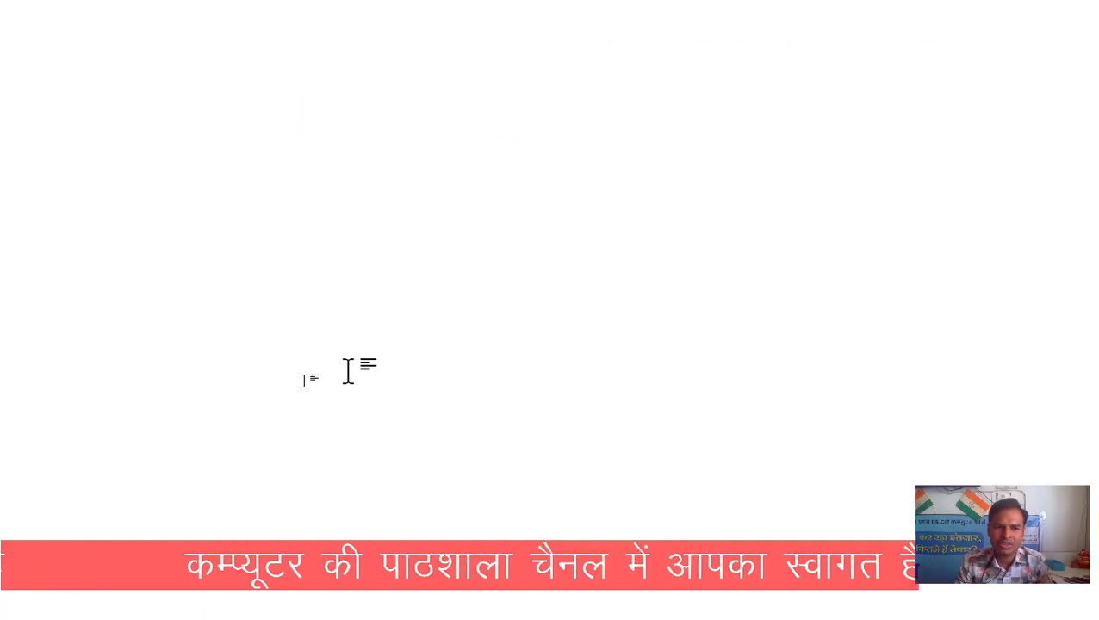
scroll(318, 382, down, 5)
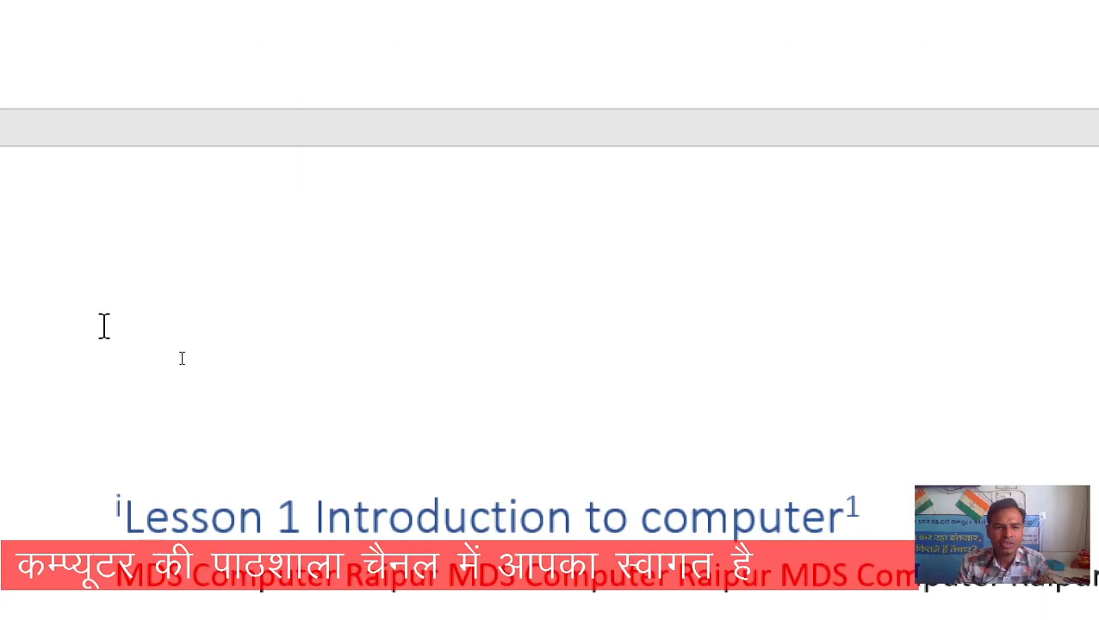
scroll(104, 325, down, 3)
click(159, 177)
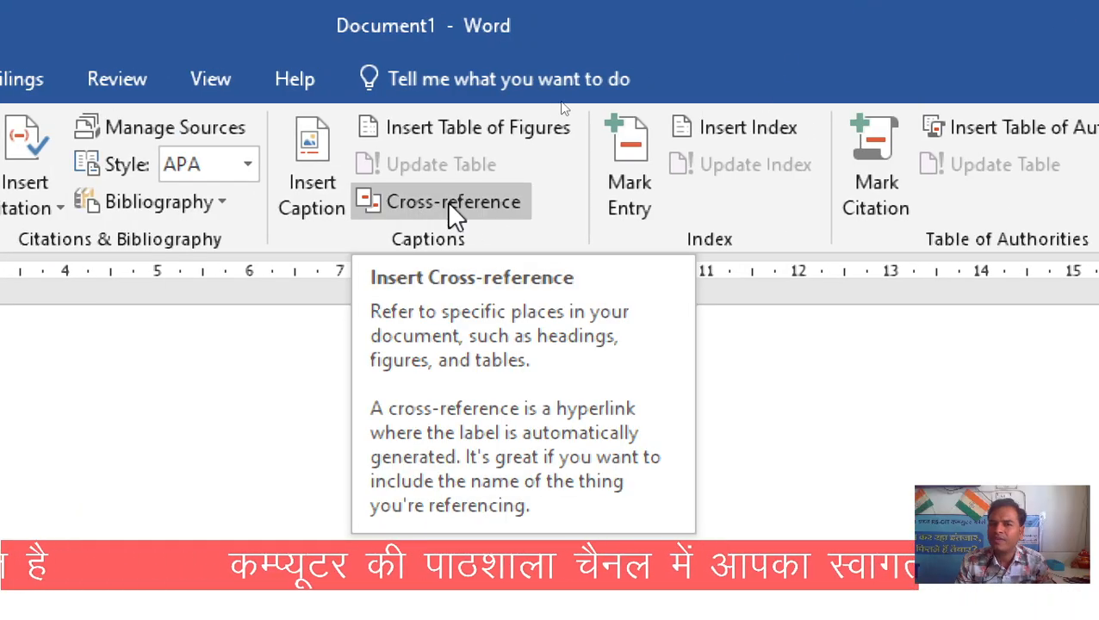
click(448, 203)
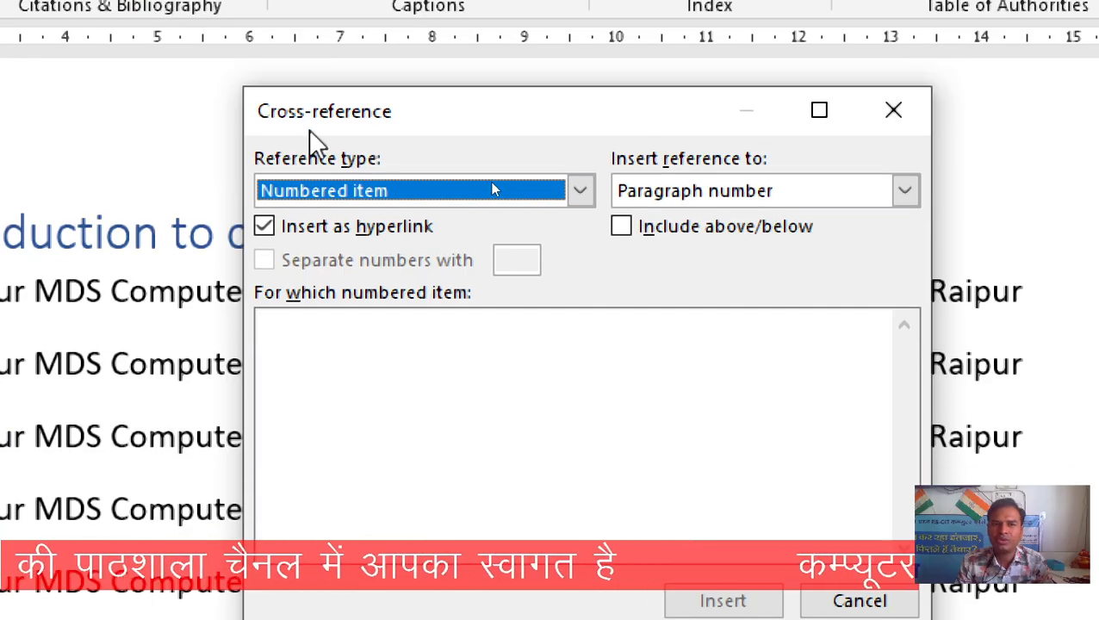
click(577, 192)
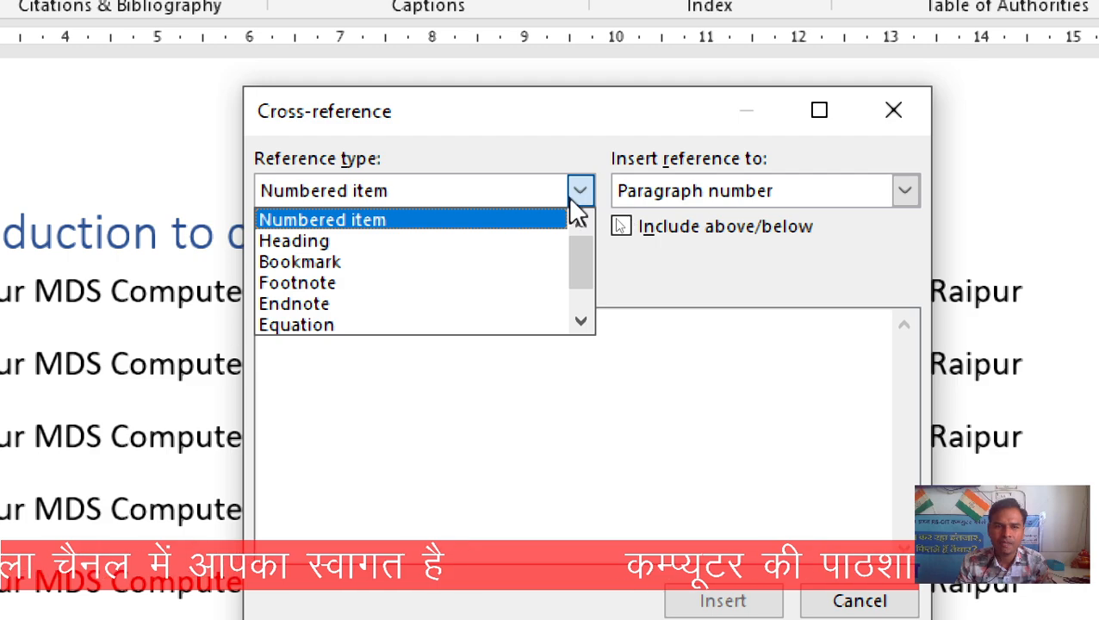
scroll(423, 293, down, 1)
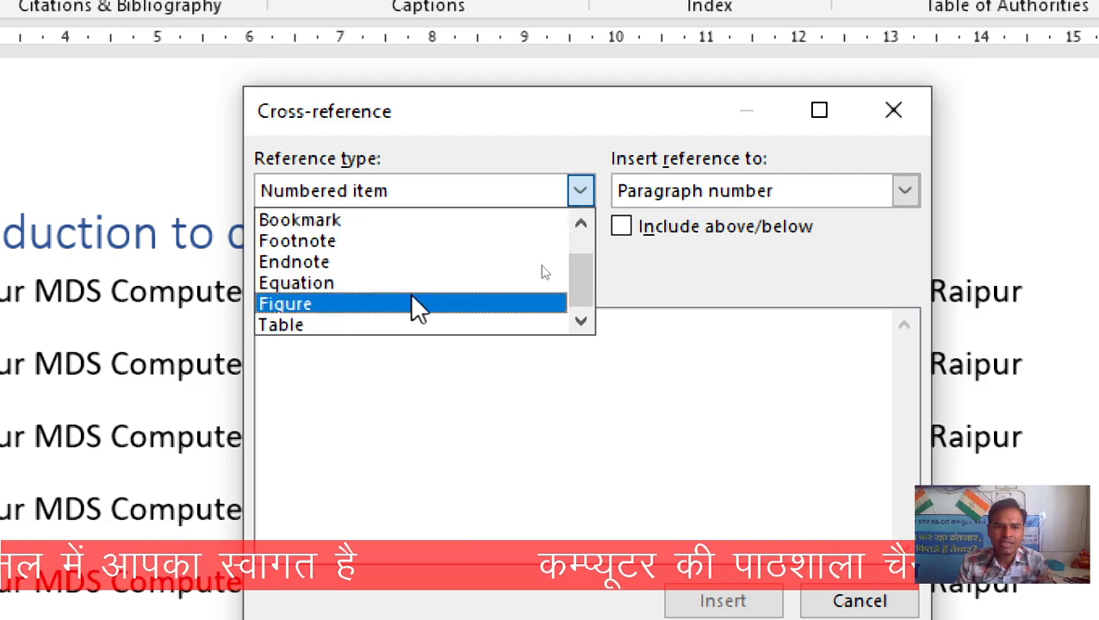
click(270, 307)
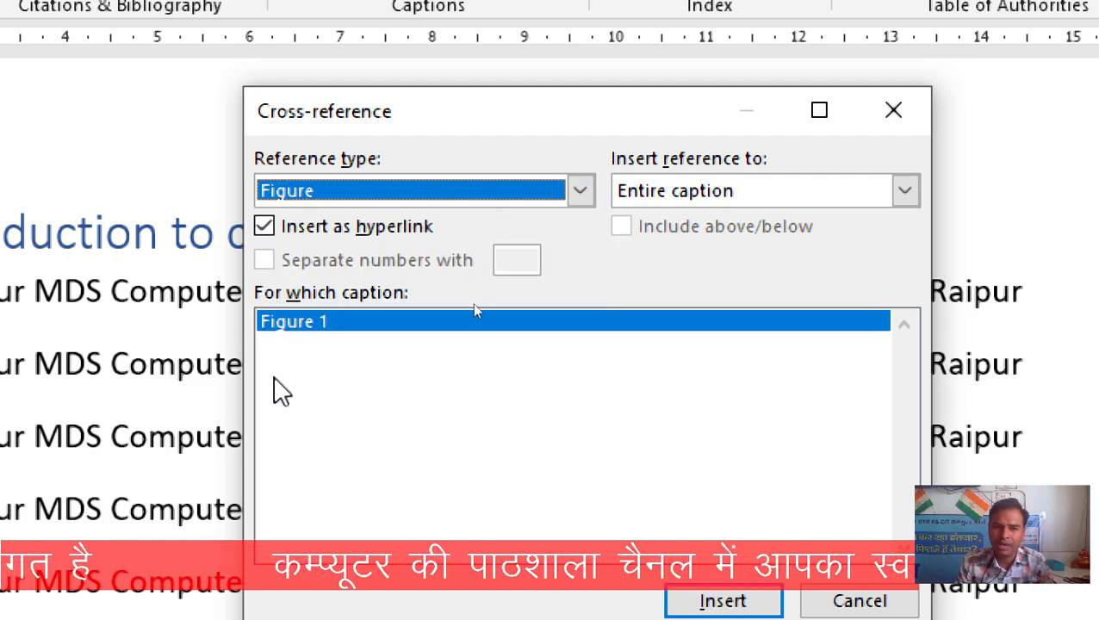
click(283, 325)
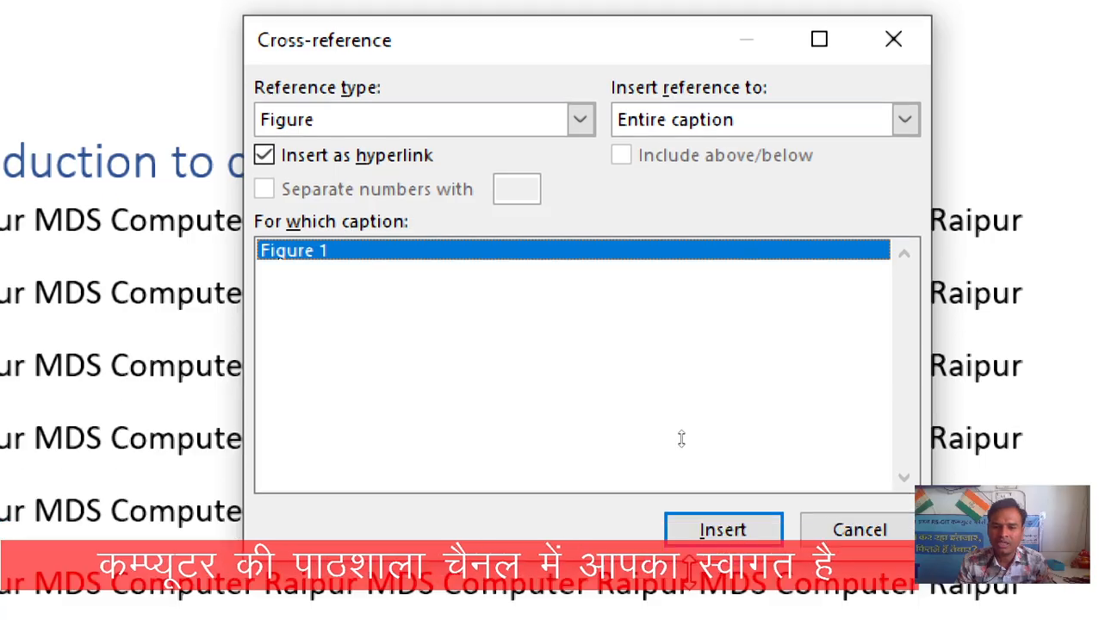
click(711, 536)
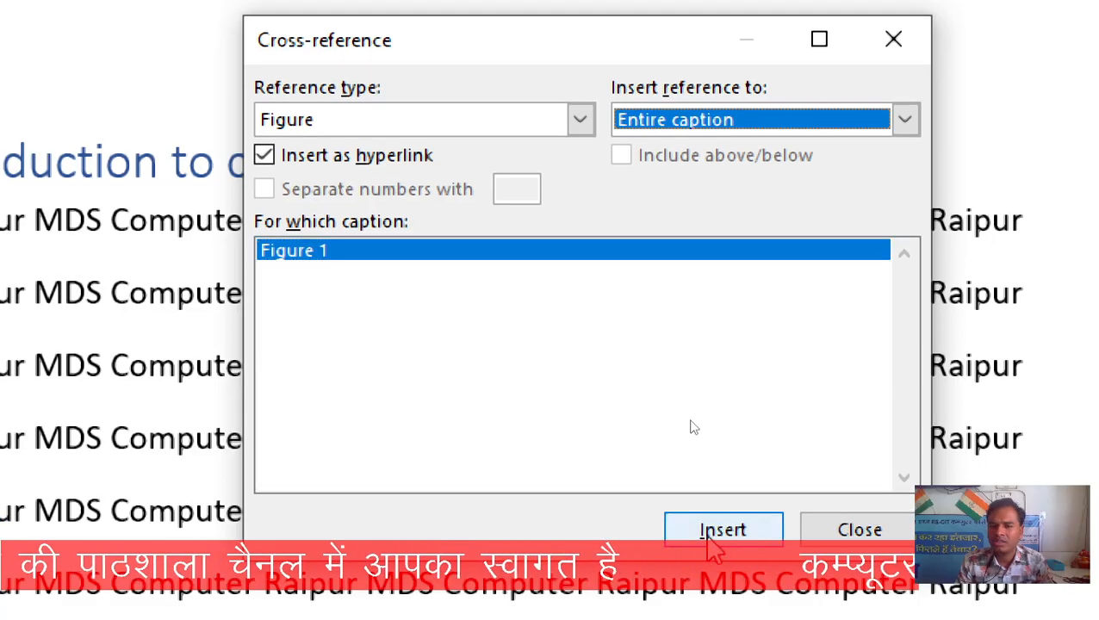
click(860, 529)
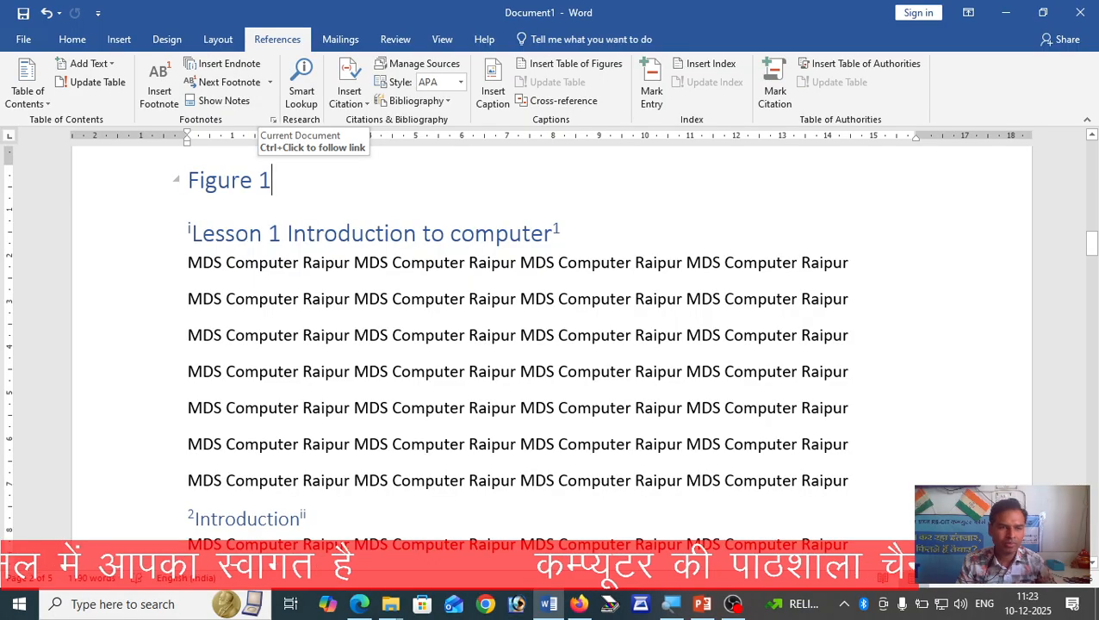
Follow the "Figure 1" cross-reference to the captioned stopwatch icon and return to the table of contents on page 1.
triple_click(224, 186)
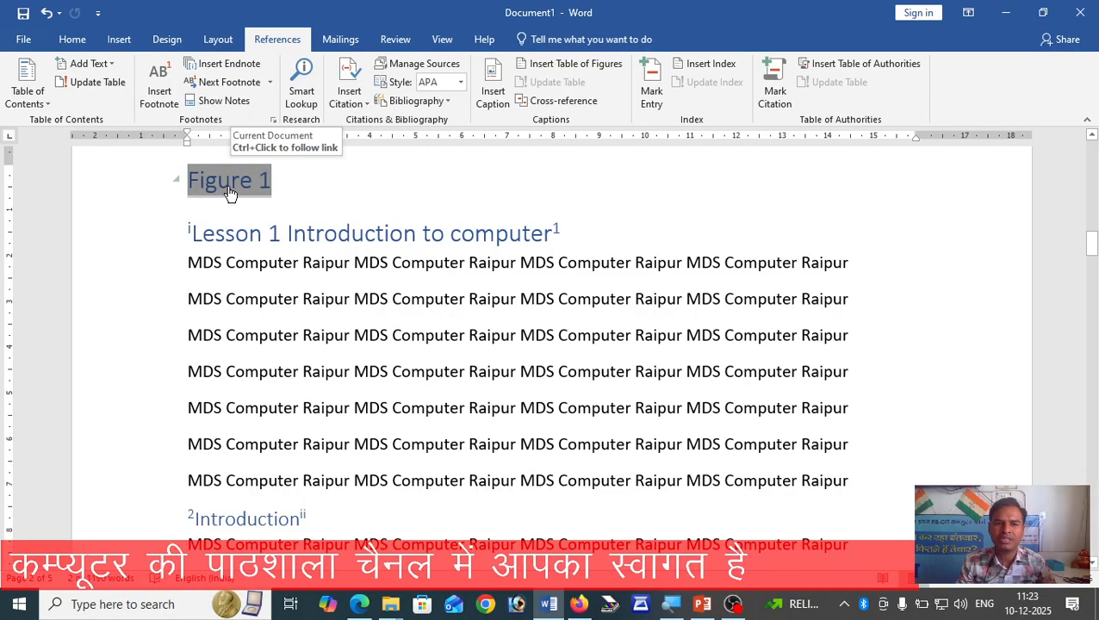
ctrl+click(229, 188)
scroll(211, 250, up, 3)
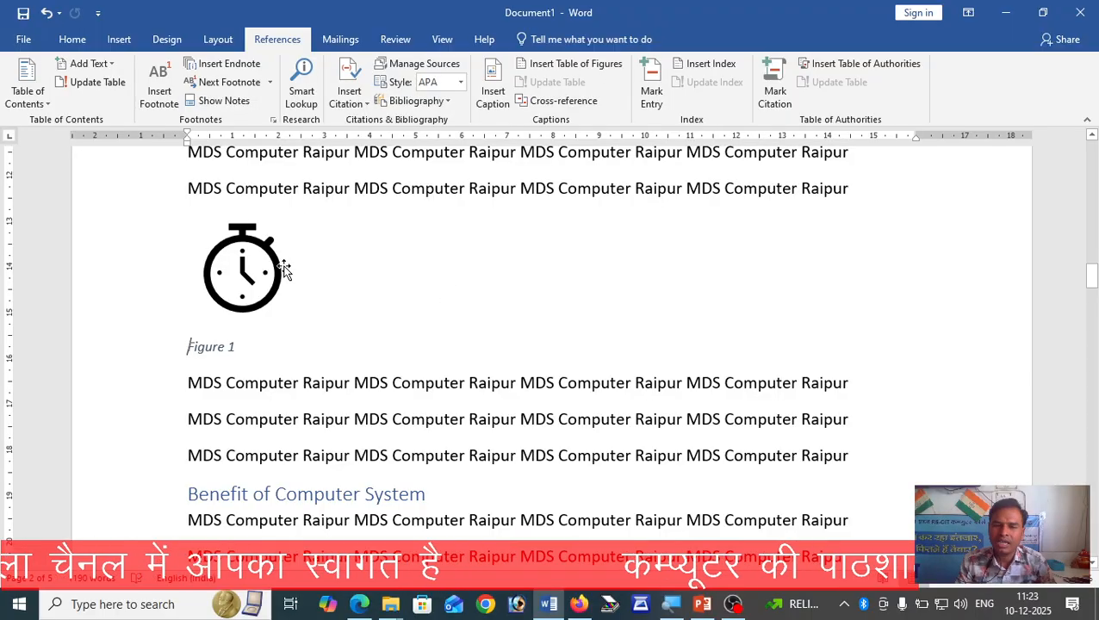
scroll(551, 336, up, 15)
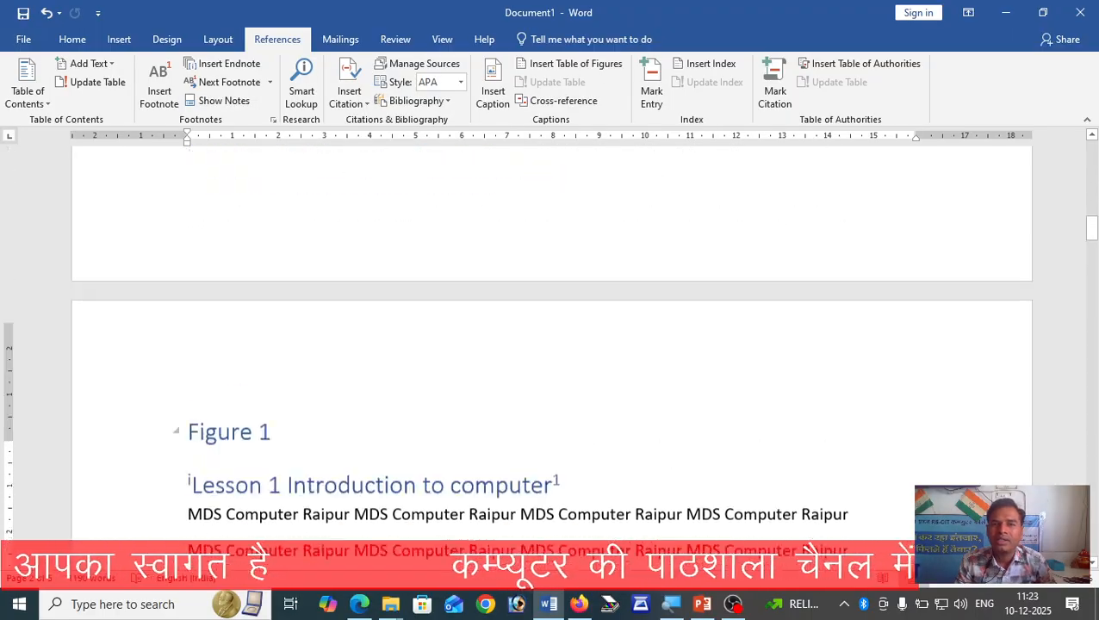
scroll(551, 336, up, 5)
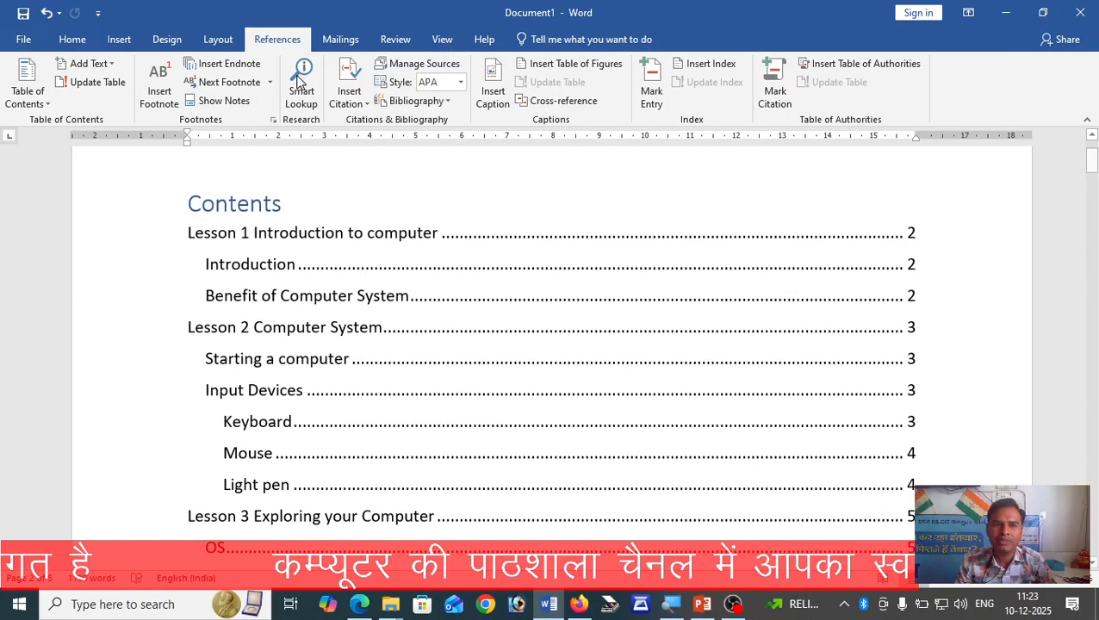
Display the mail merge commands and minimize the document window to reveal the desktop.
click(341, 39)
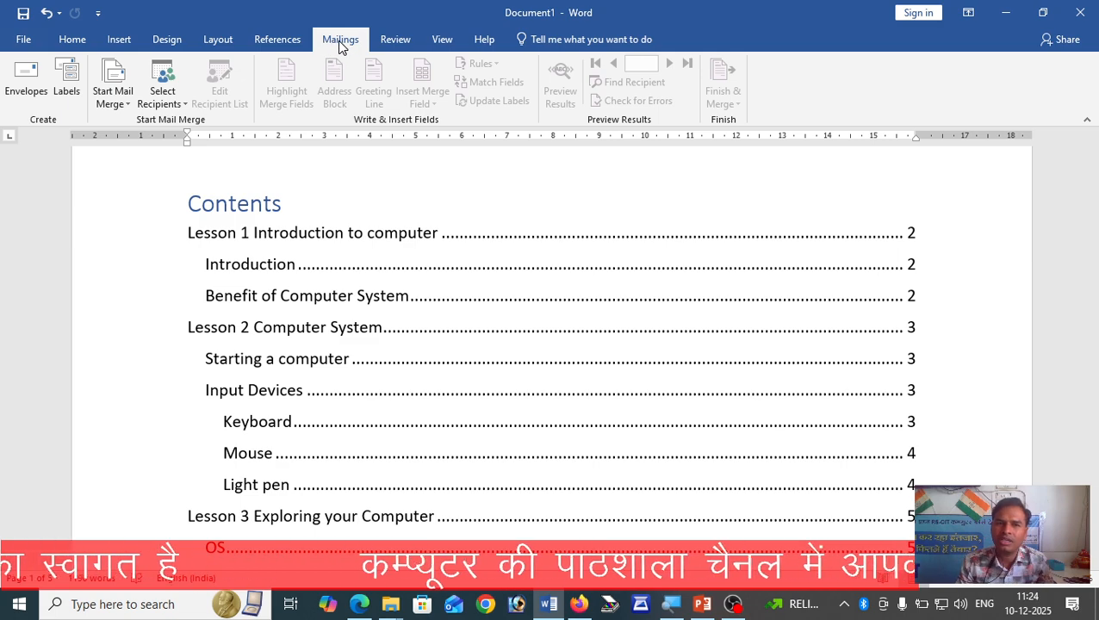
click(504, 296)
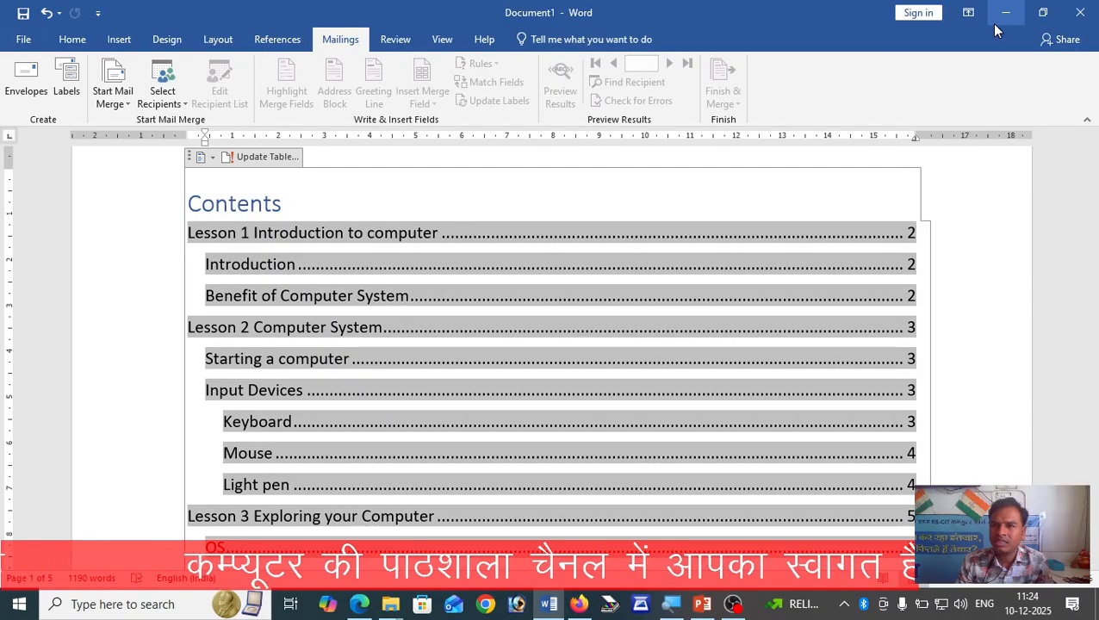
click(1008, 15)
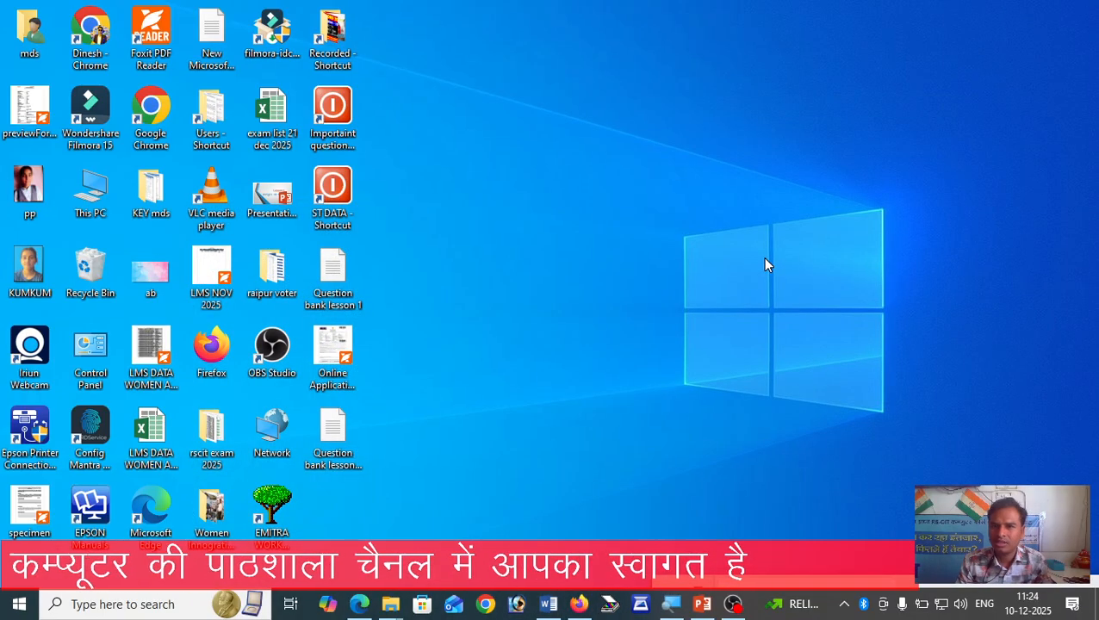